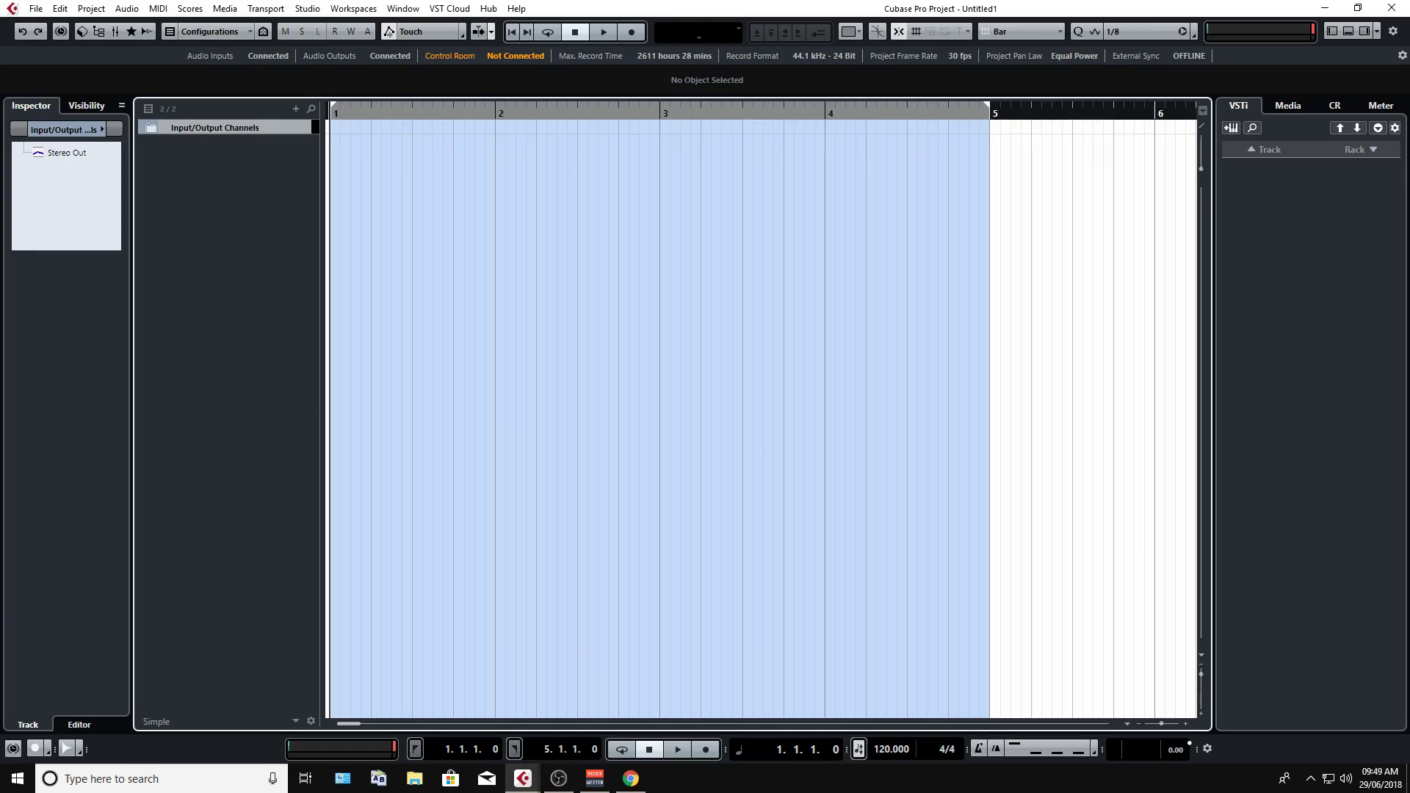
Switch over to the empty Cubase Pro project window.
key("alt+Tab")
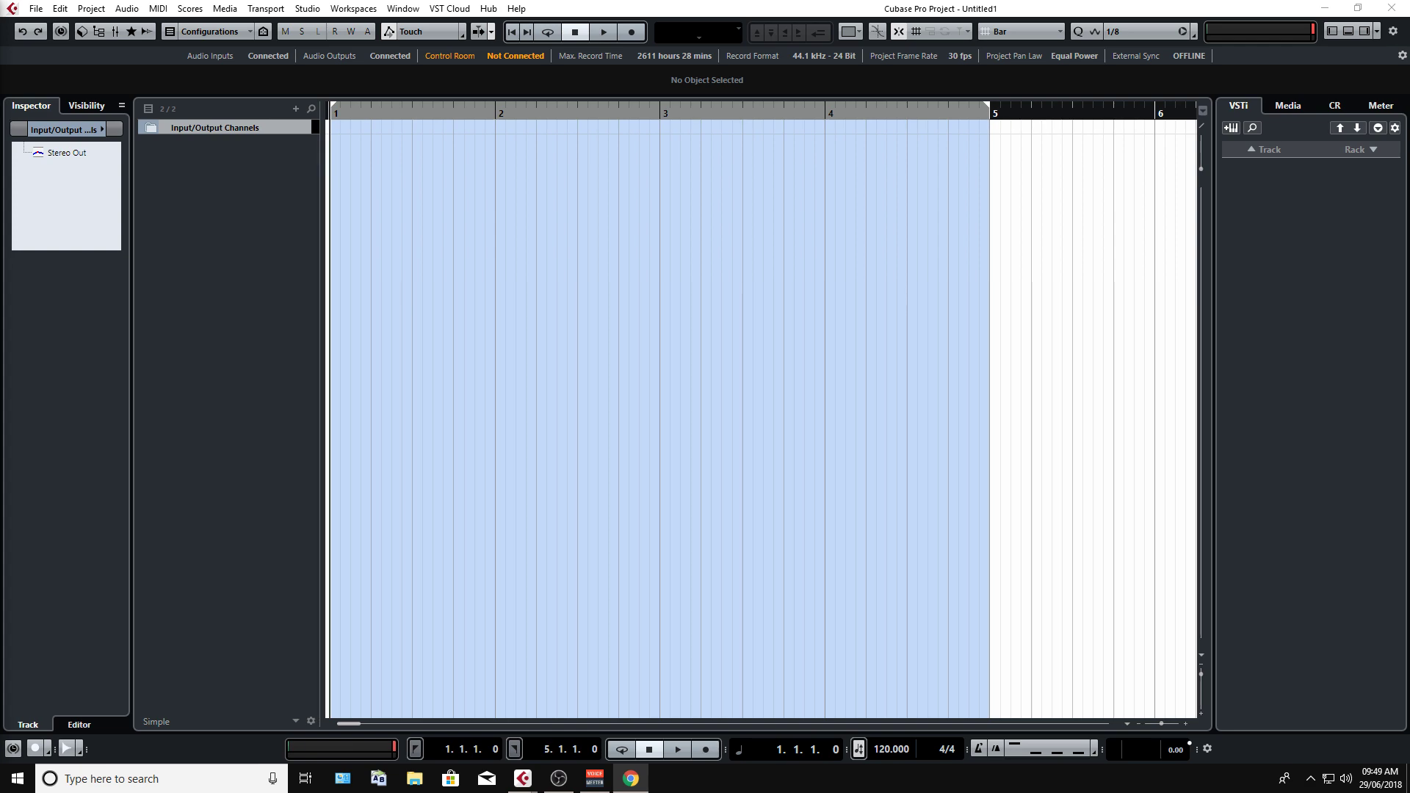
Drag Pomona - Drums - Groove 01 from the Media tab into a new Pomona drum track at bar 1.
left_click(1286, 107)
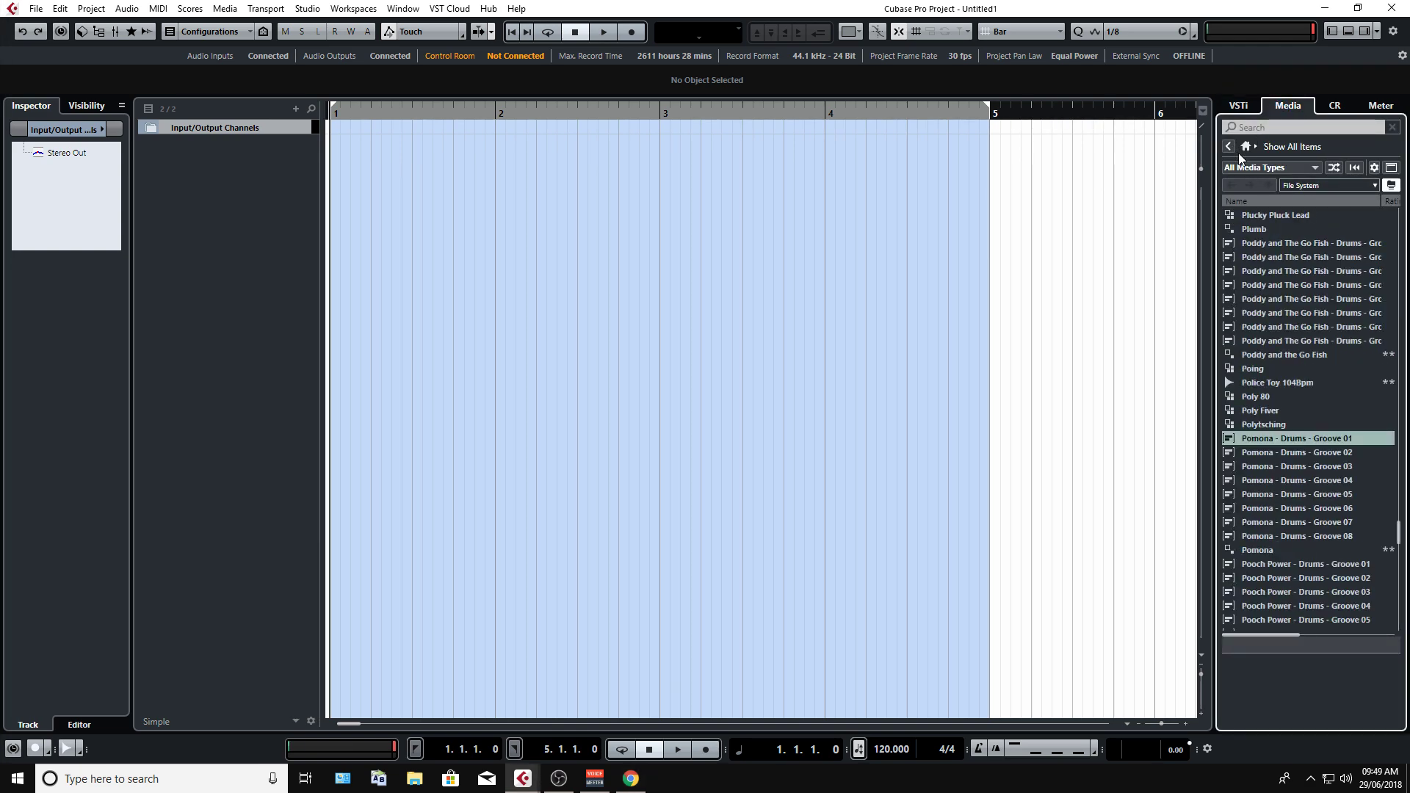
left_click_drag(1251, 437, 248, 197)
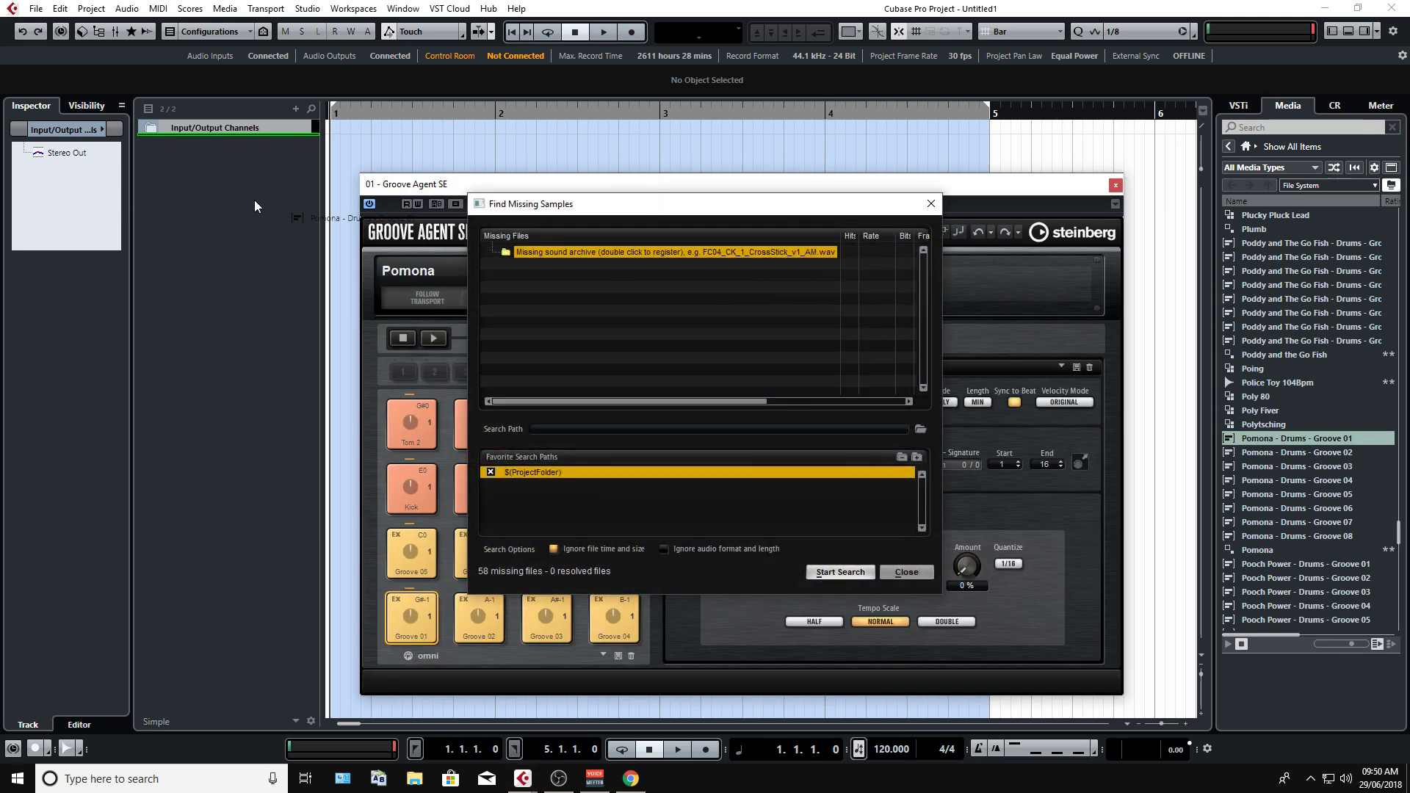
left_click(929, 204)
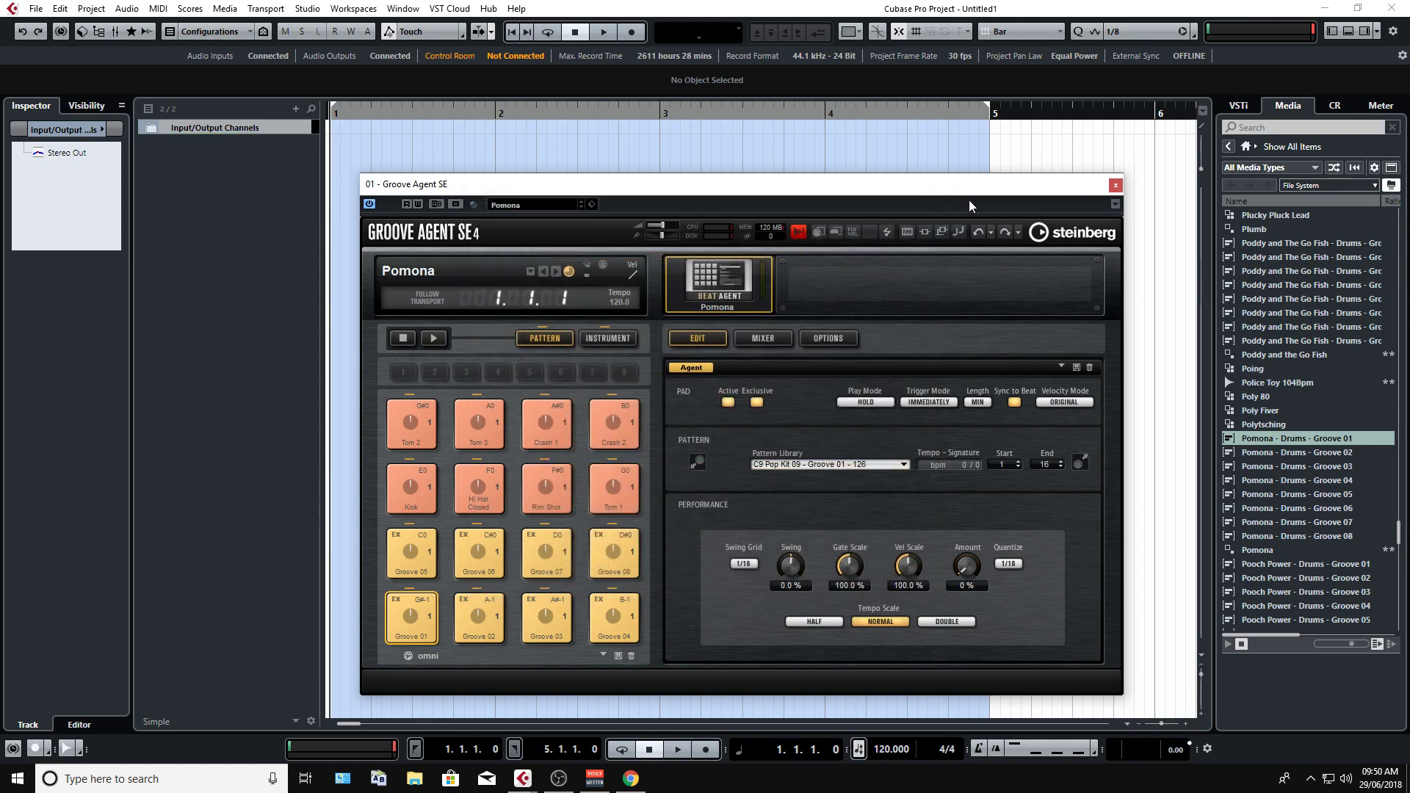
left_click(1116, 184)
left_click_drag(1248, 438, 379, 242)
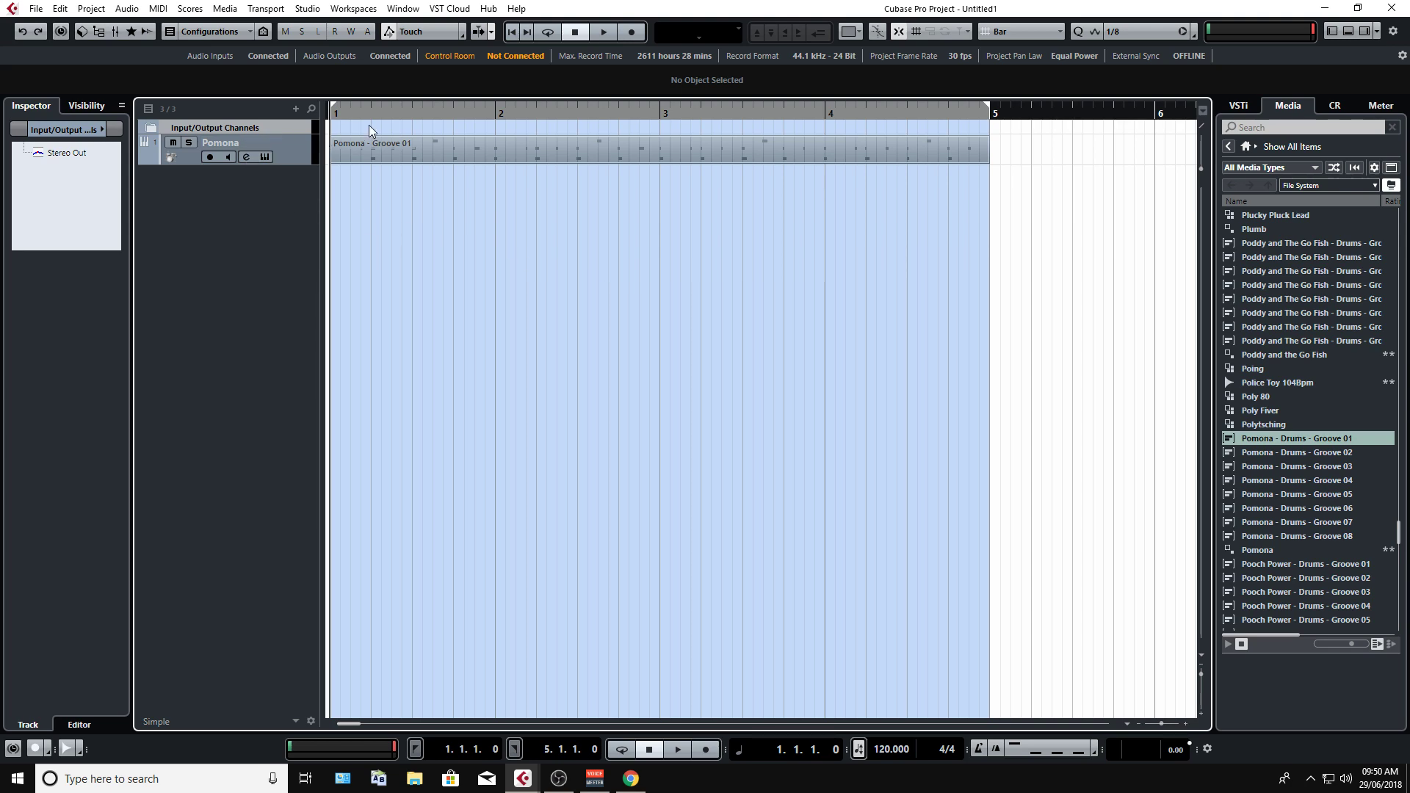
Move the project cursor to bar 2 and select the Pomona track to show it in the Inspector.
left_click_drag(369, 123, 345, 213)
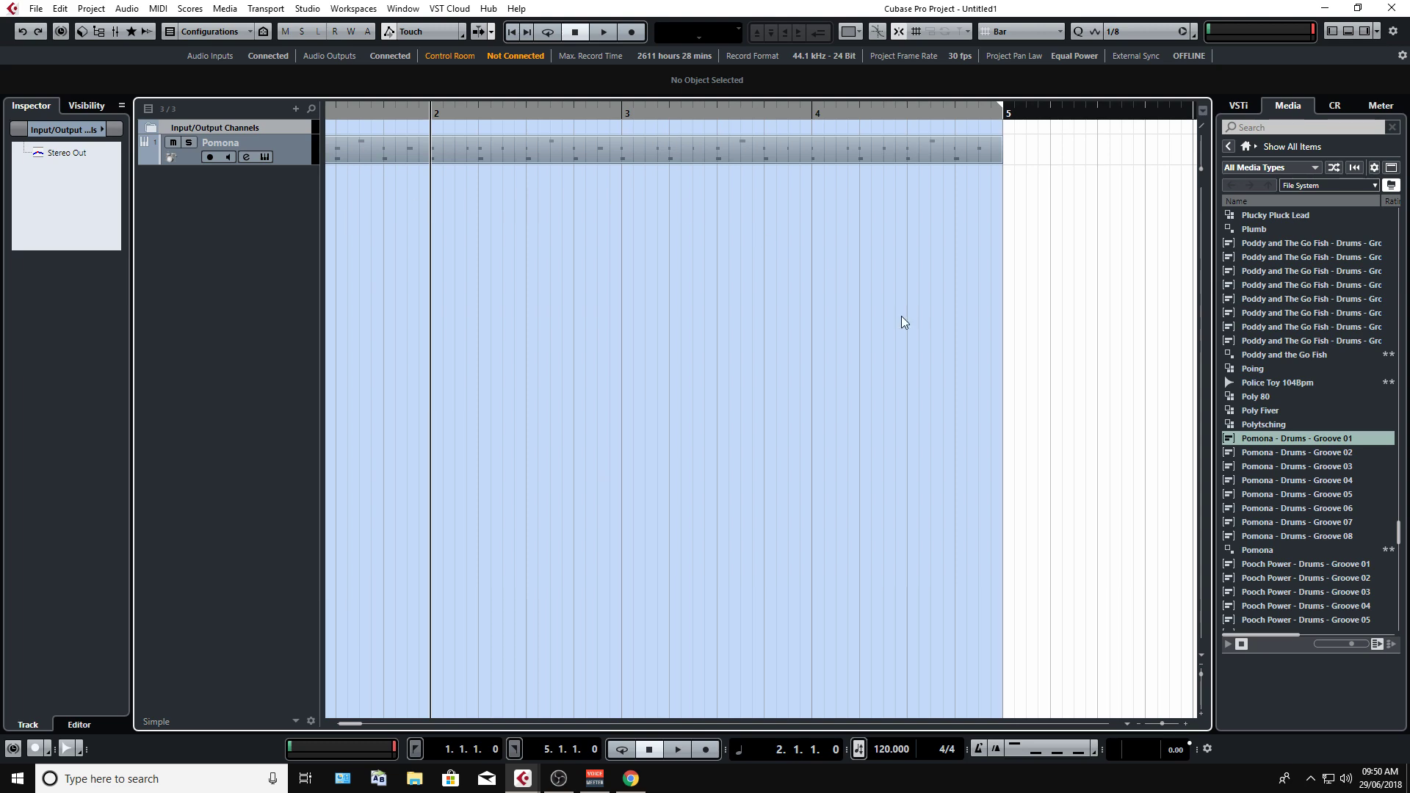
scroll(1253, 410, "down", 8)
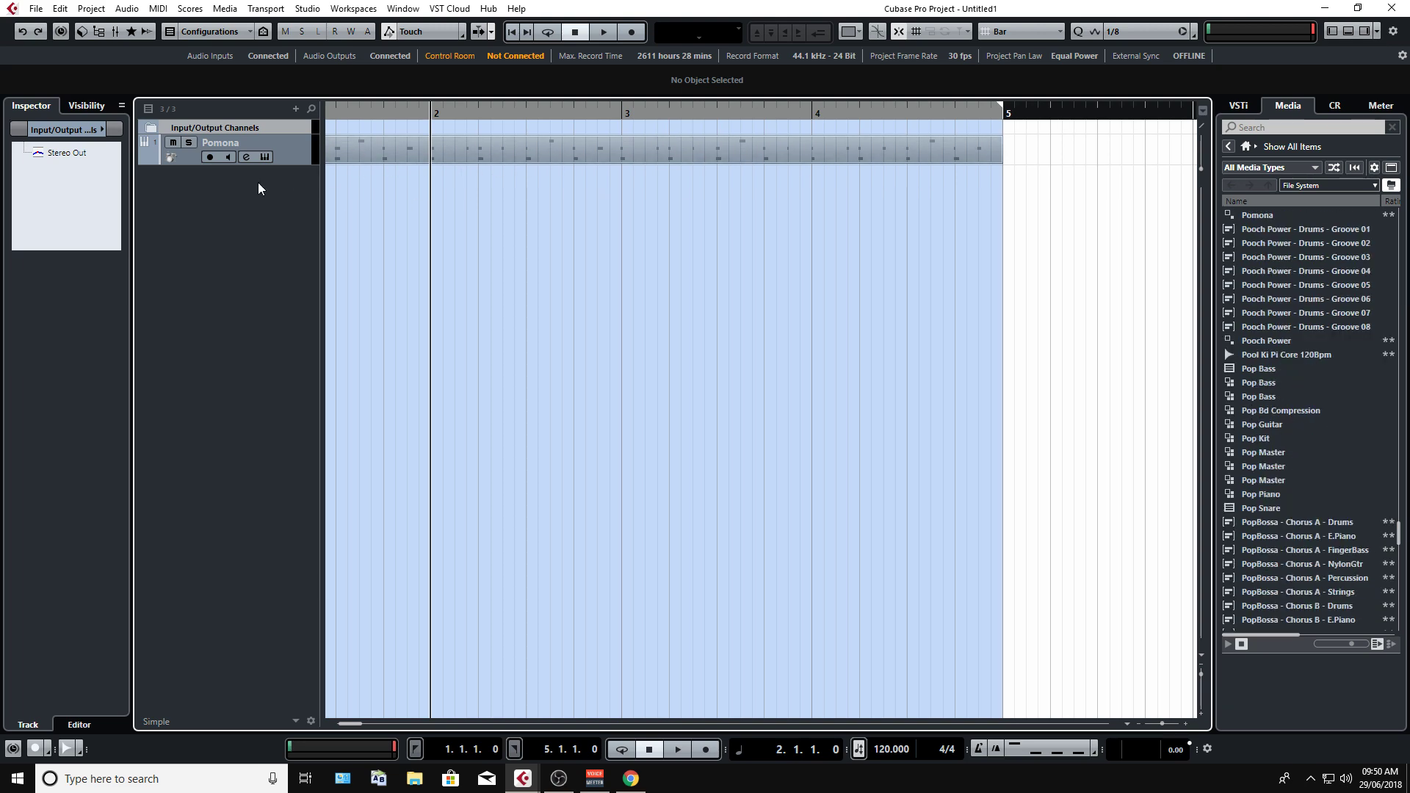
left_click(301, 156)
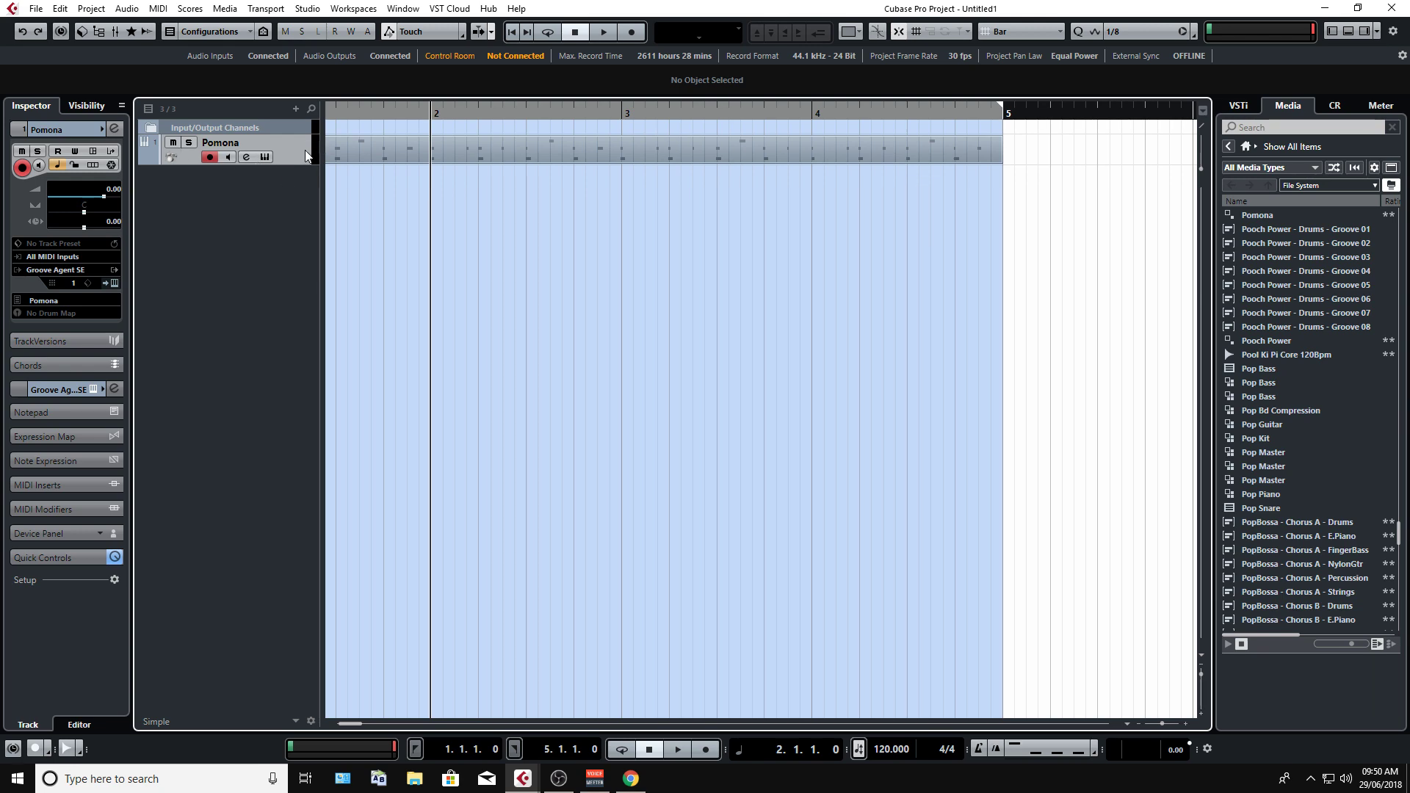
left_click(67, 130)
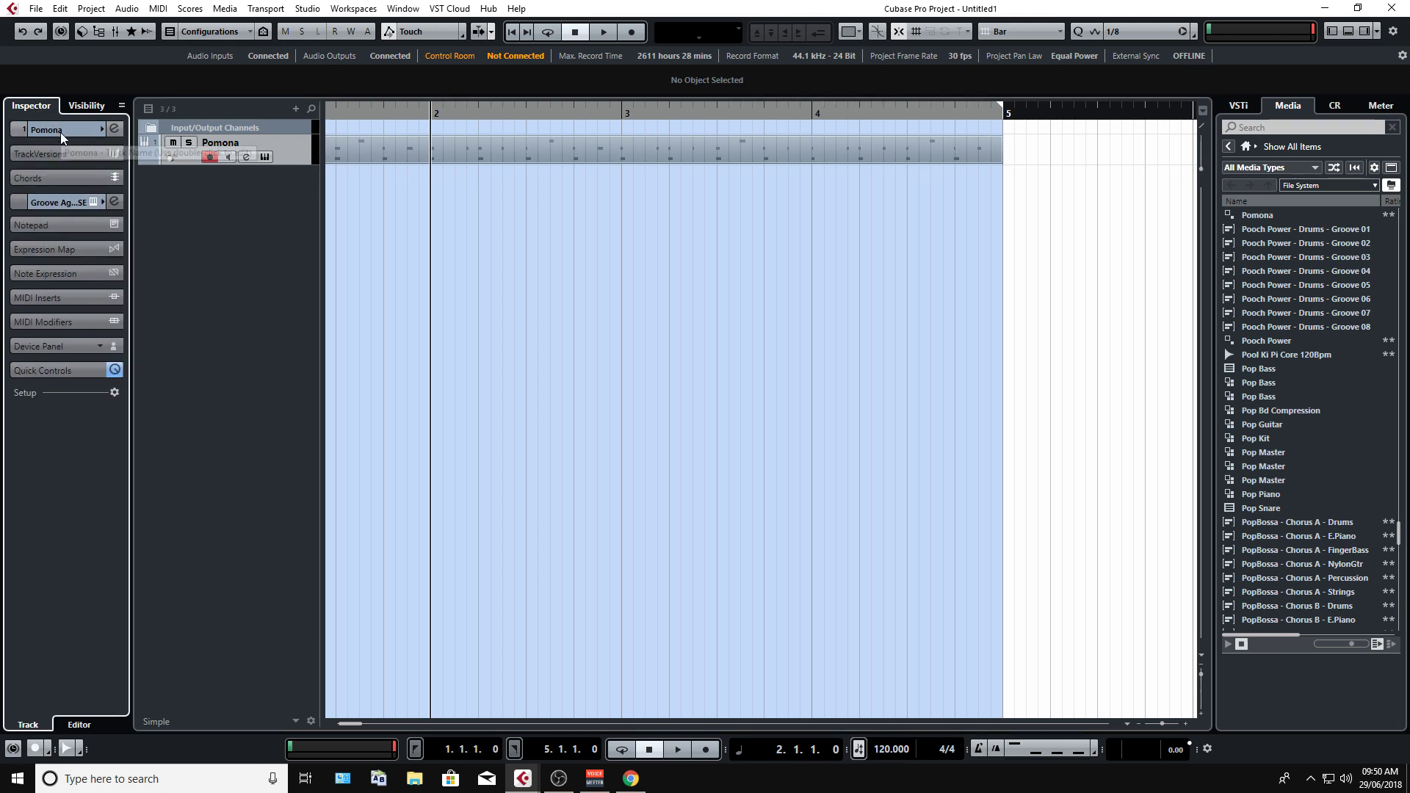
left_click(61, 131)
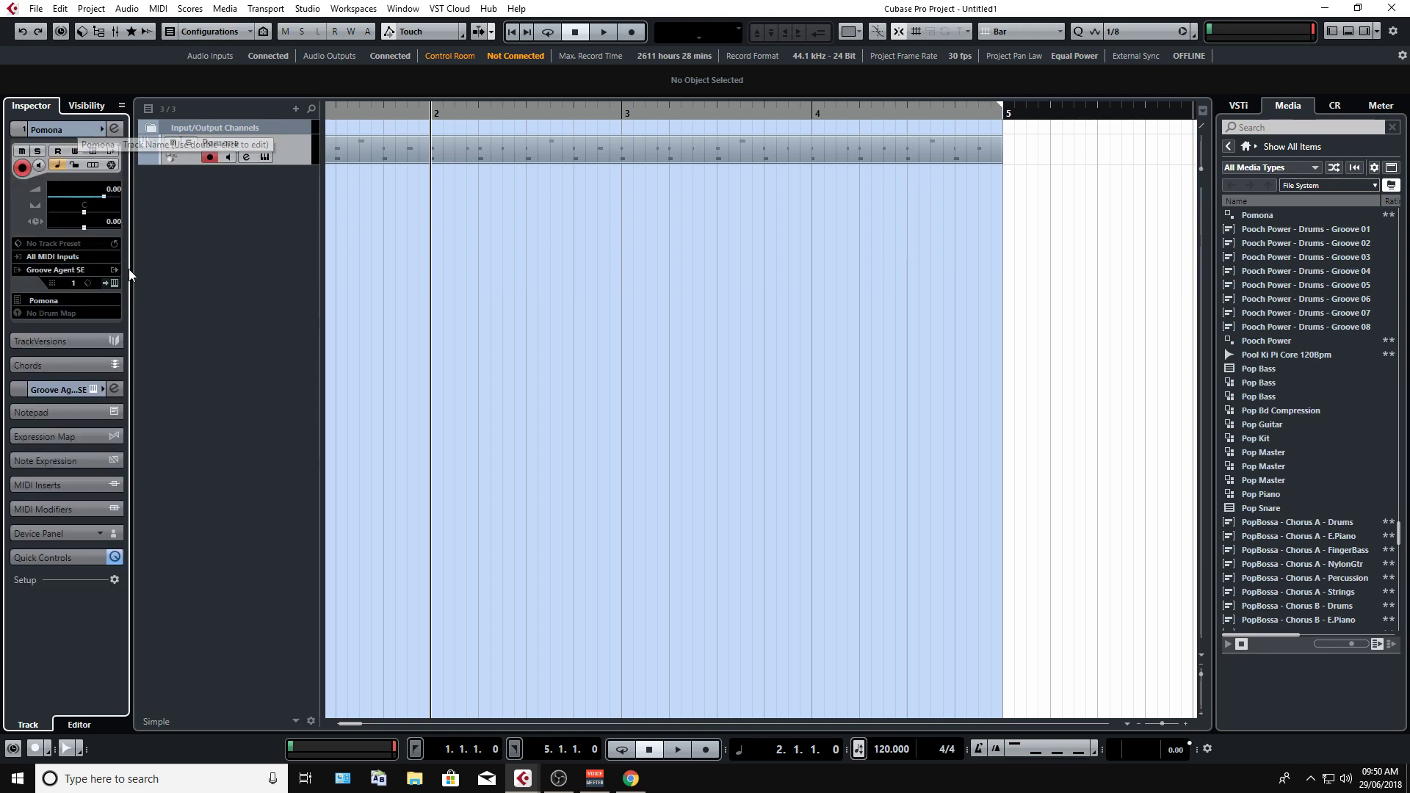
left_click(40, 271)
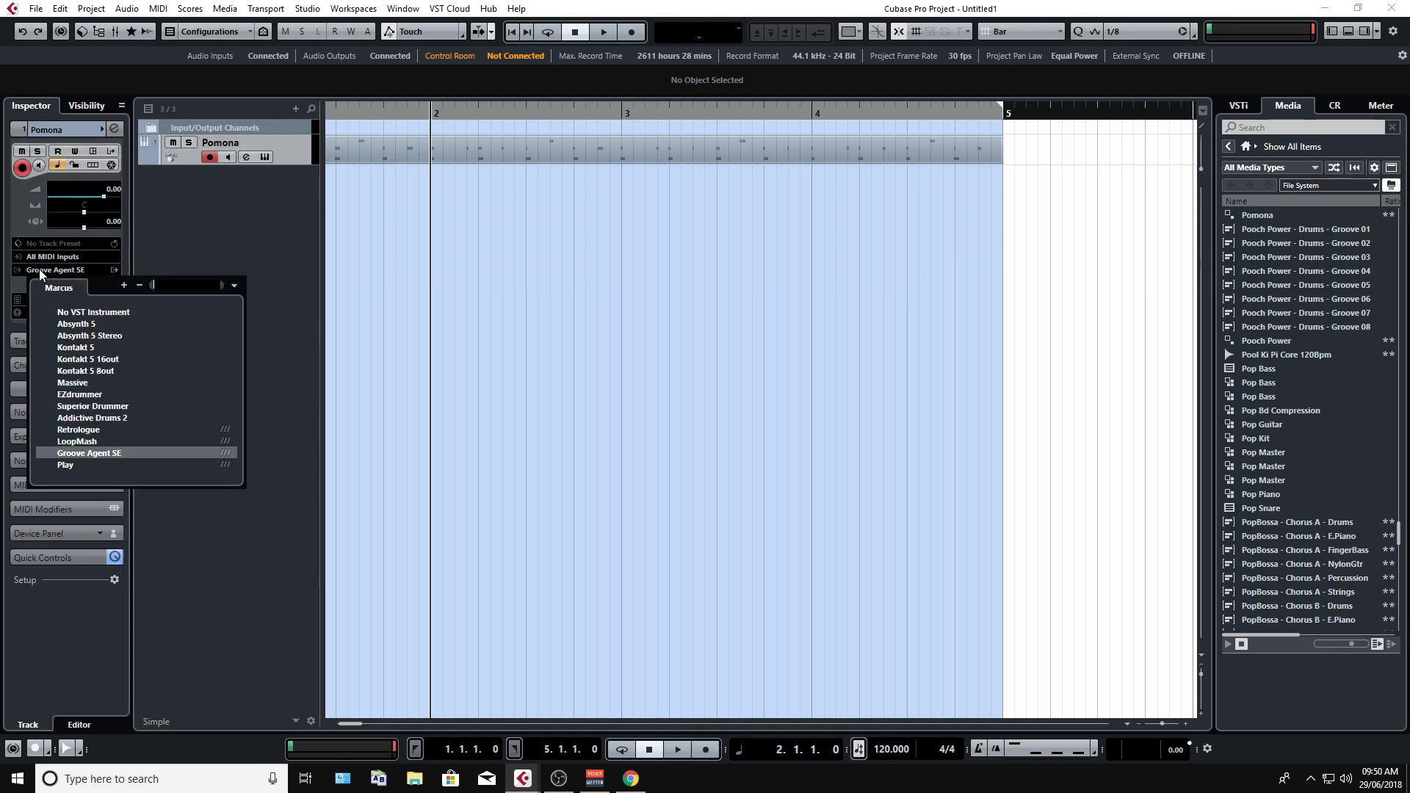
left_click(76, 313)
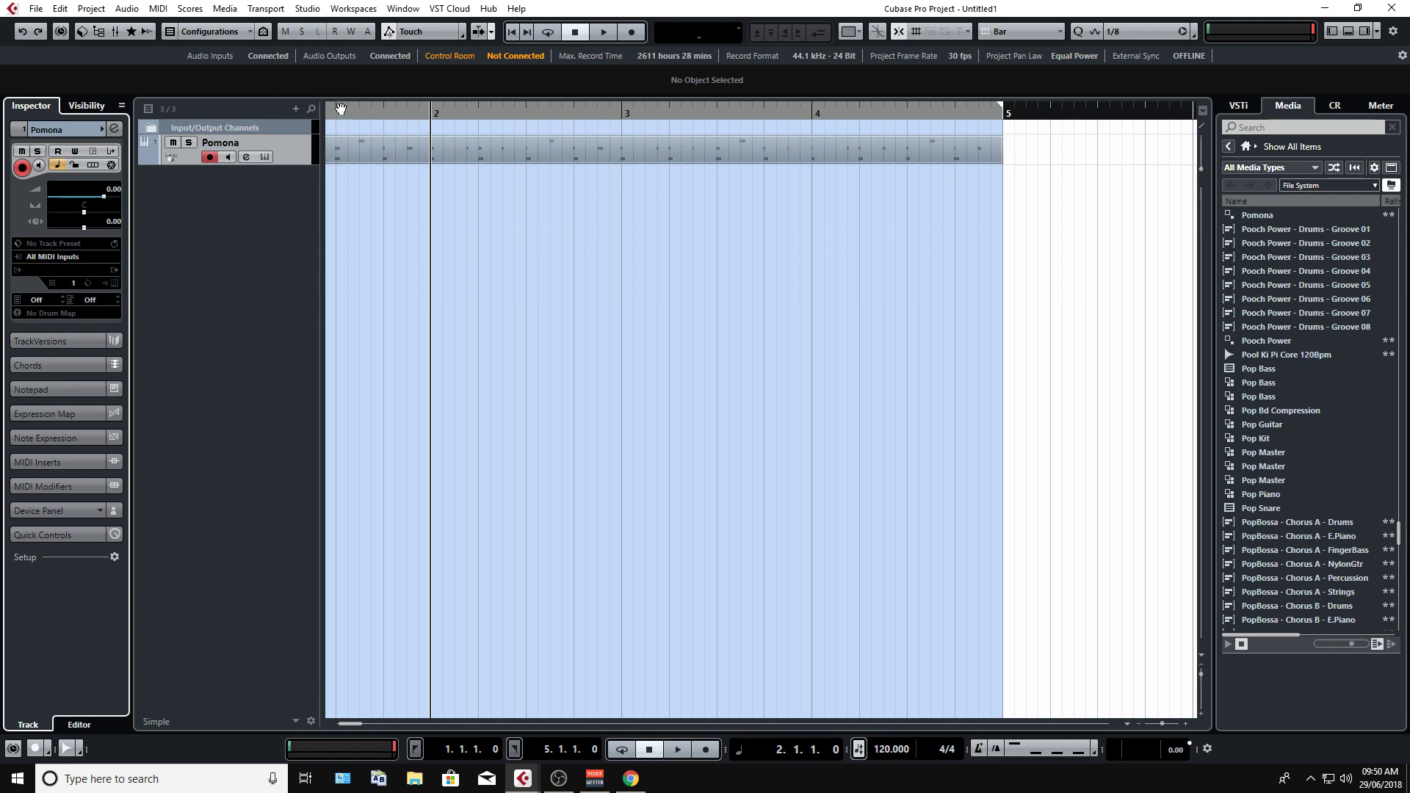
key("h")
key("h")
key("space")
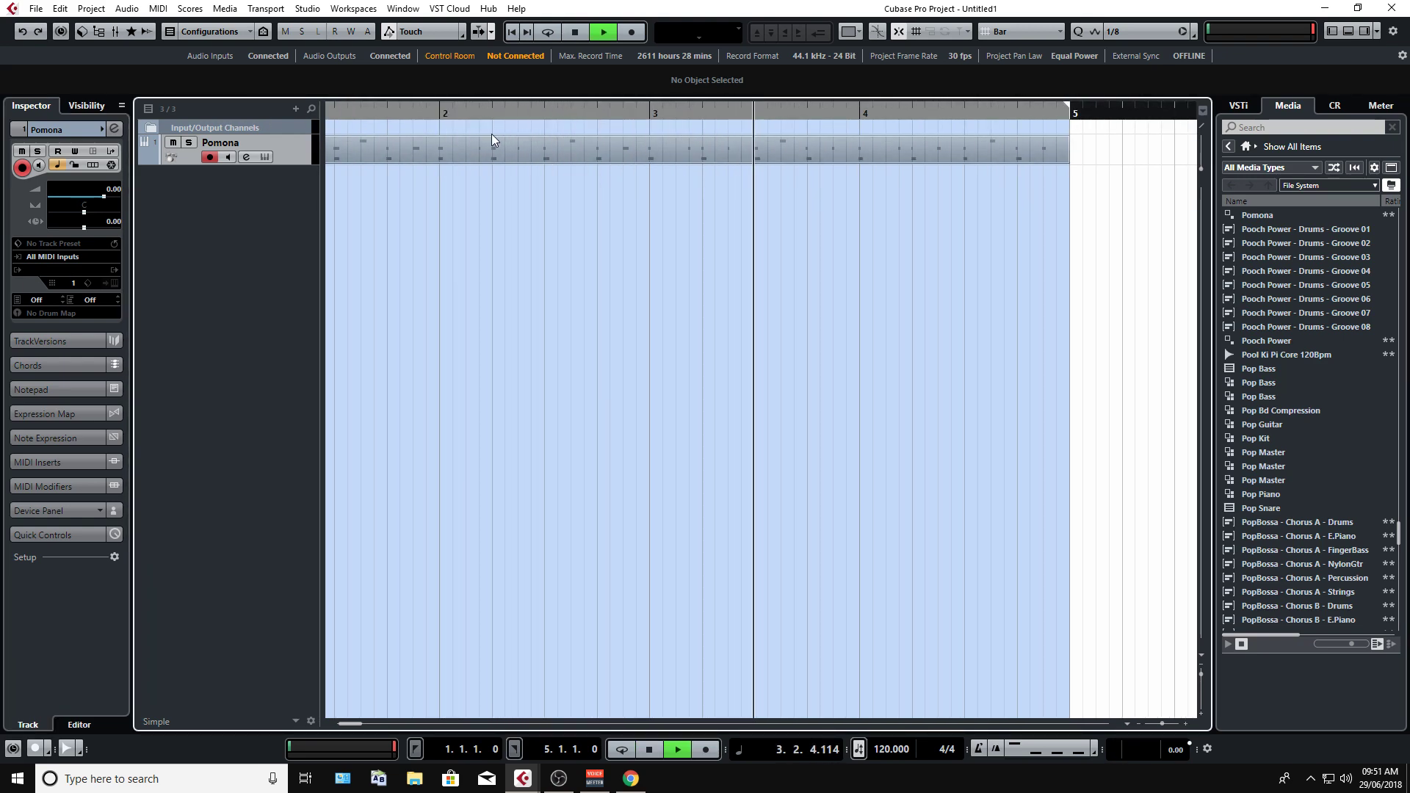
key("space")
left_click(44, 270)
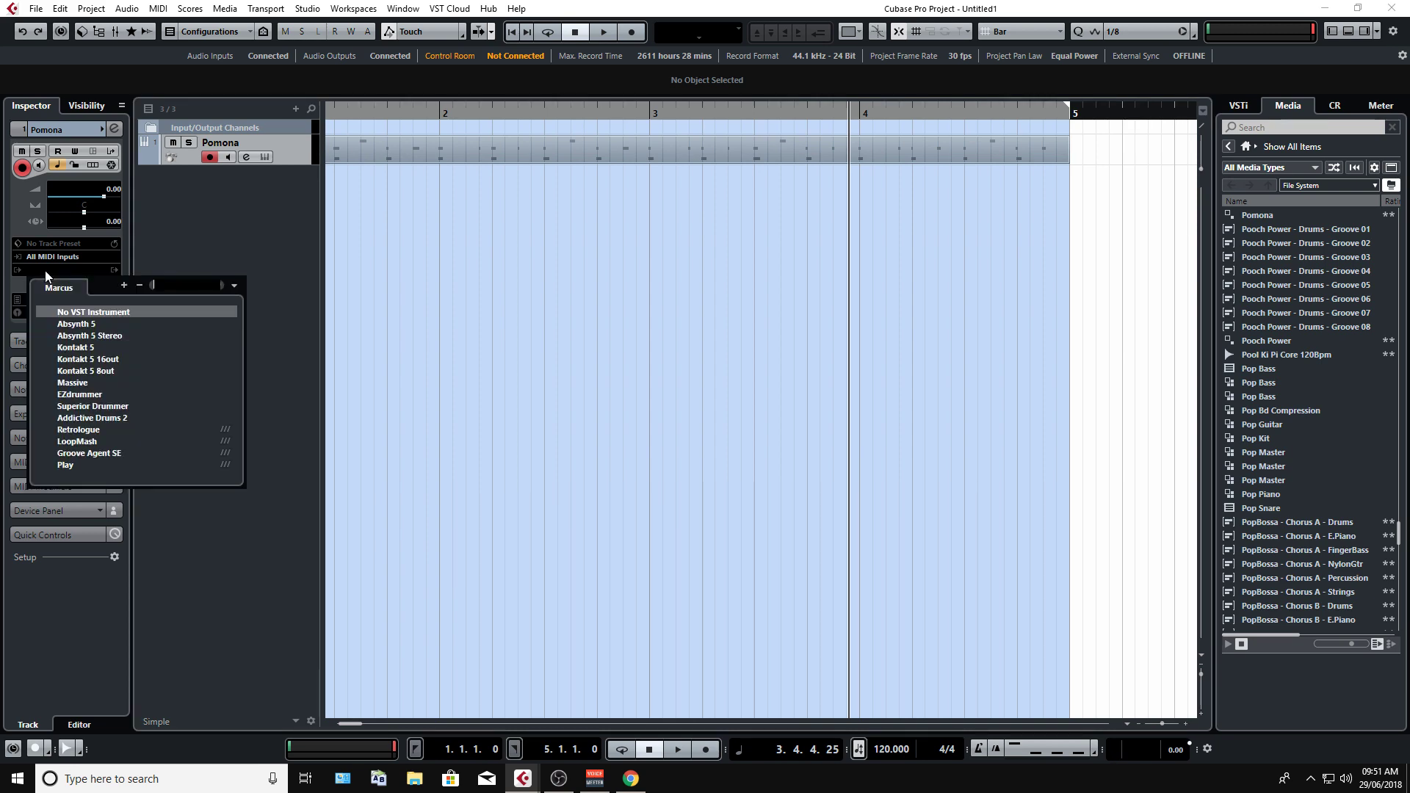
left_click(90, 451)
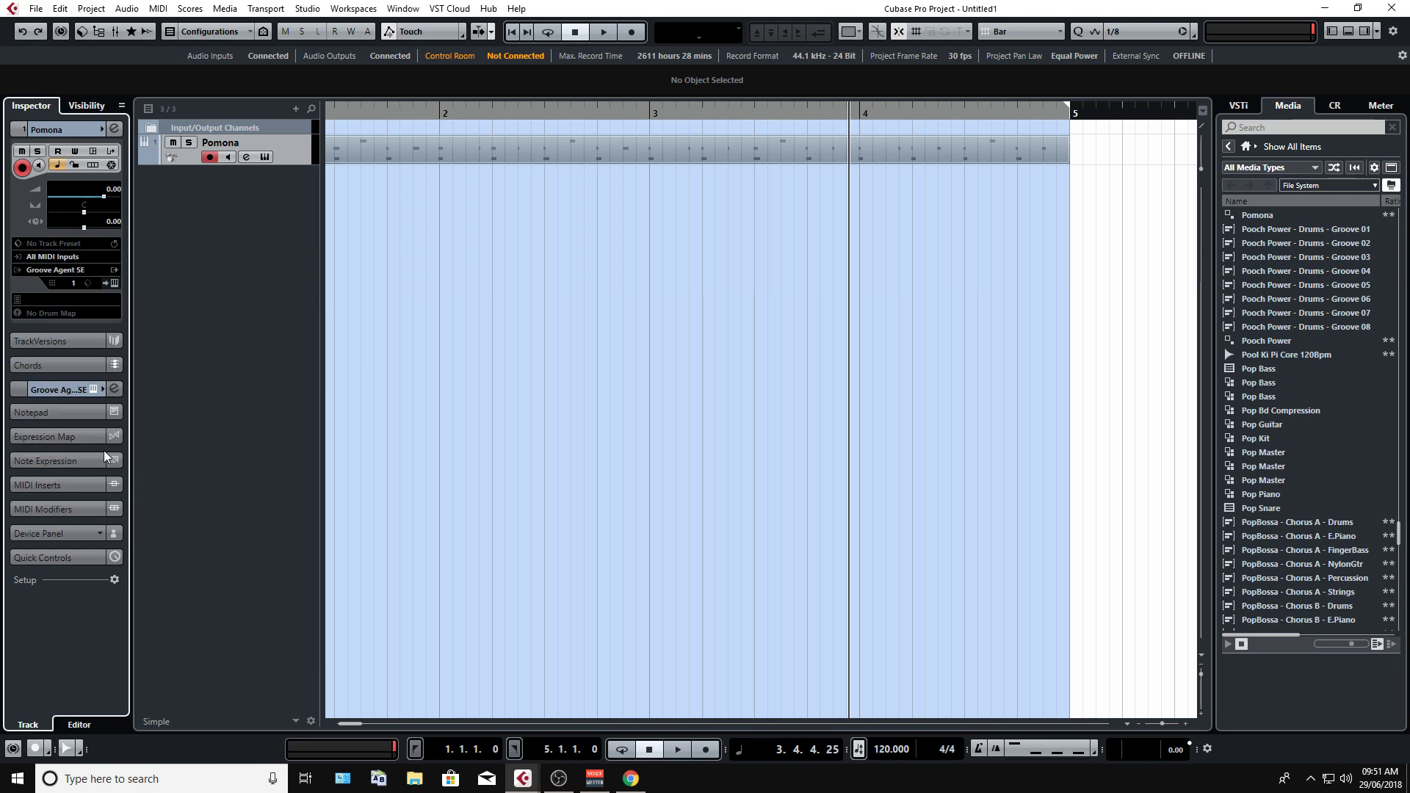
key("Home")
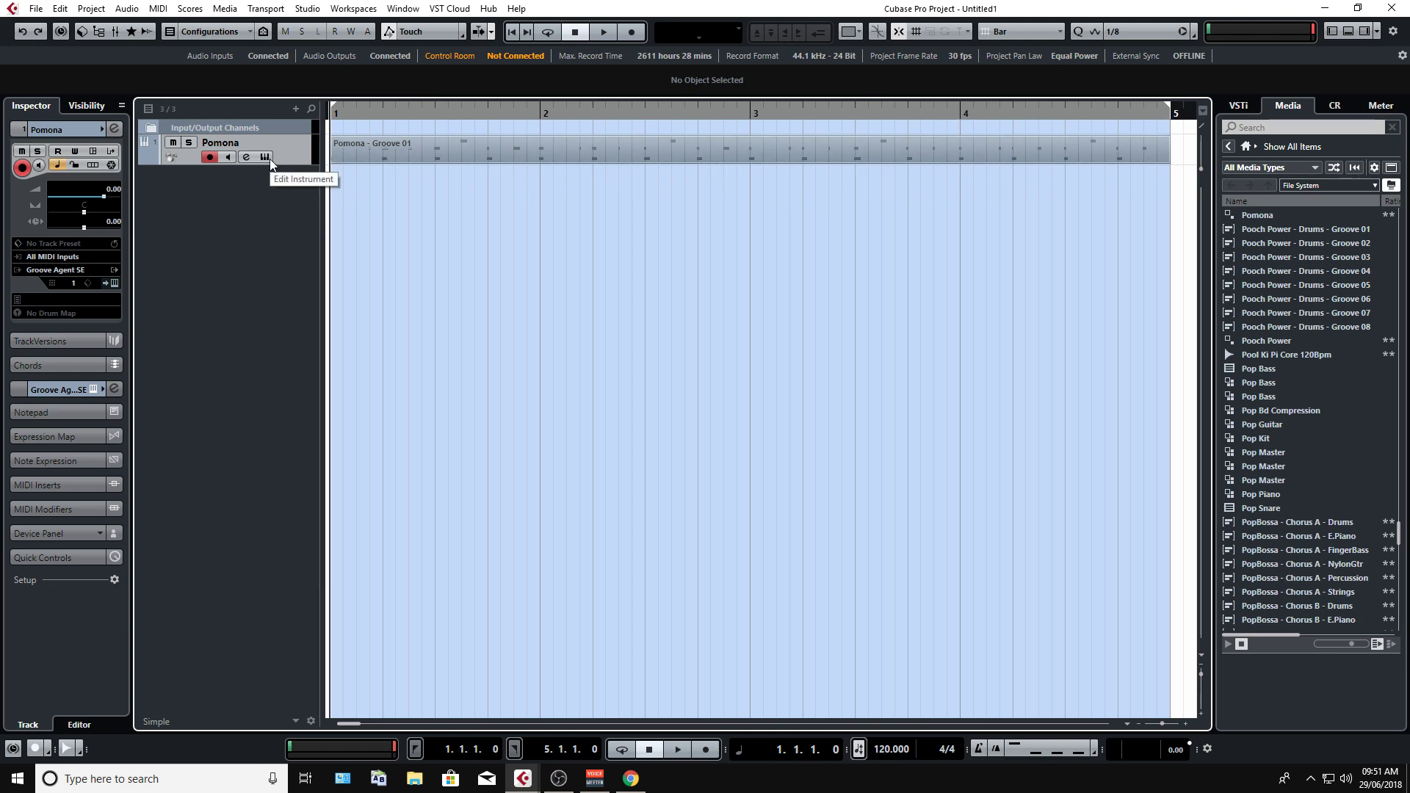
key("space")
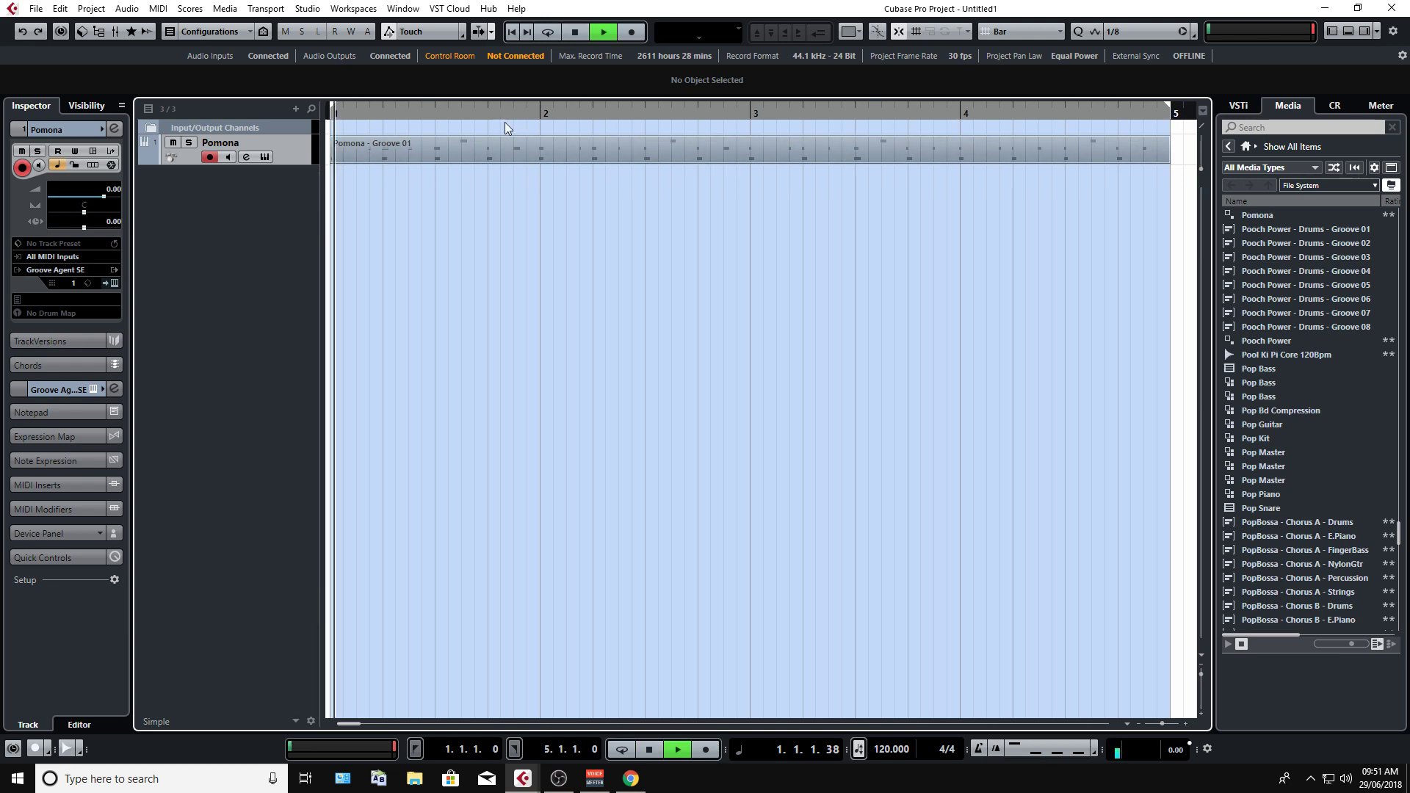
key("space")
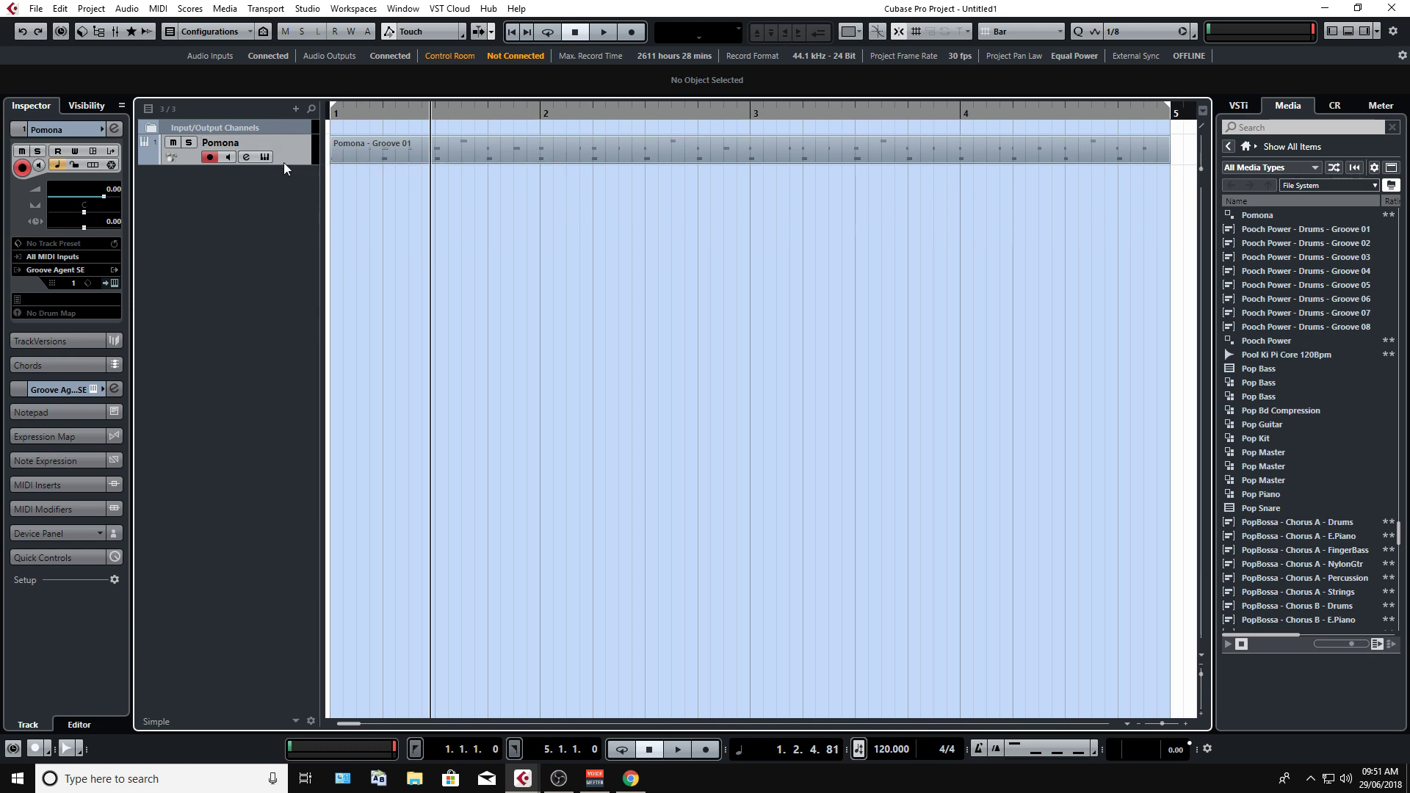
Show the VSTi rack with GroovAgntSE and start adding an instrument track from the track list.
left_click(1236, 105)
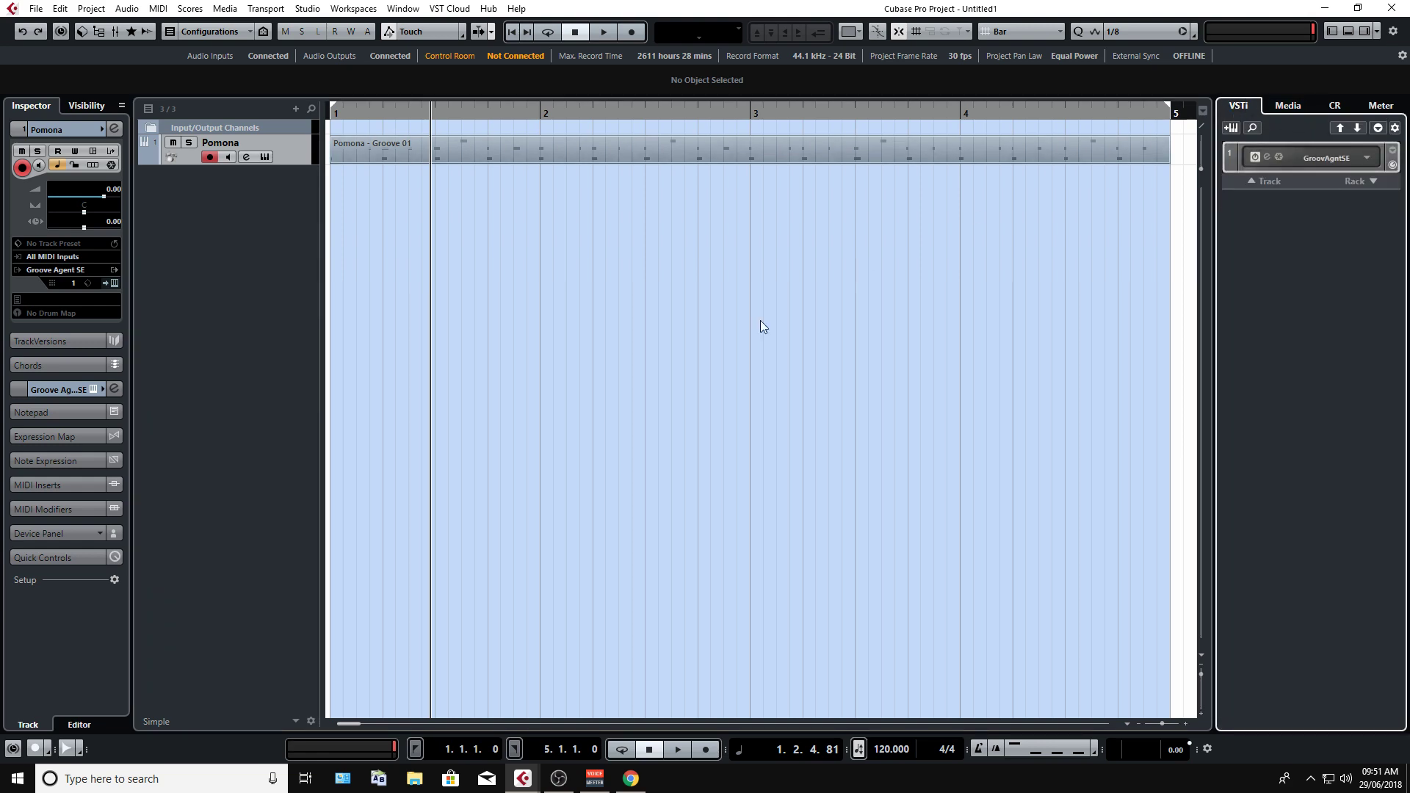
right_click(233, 283)
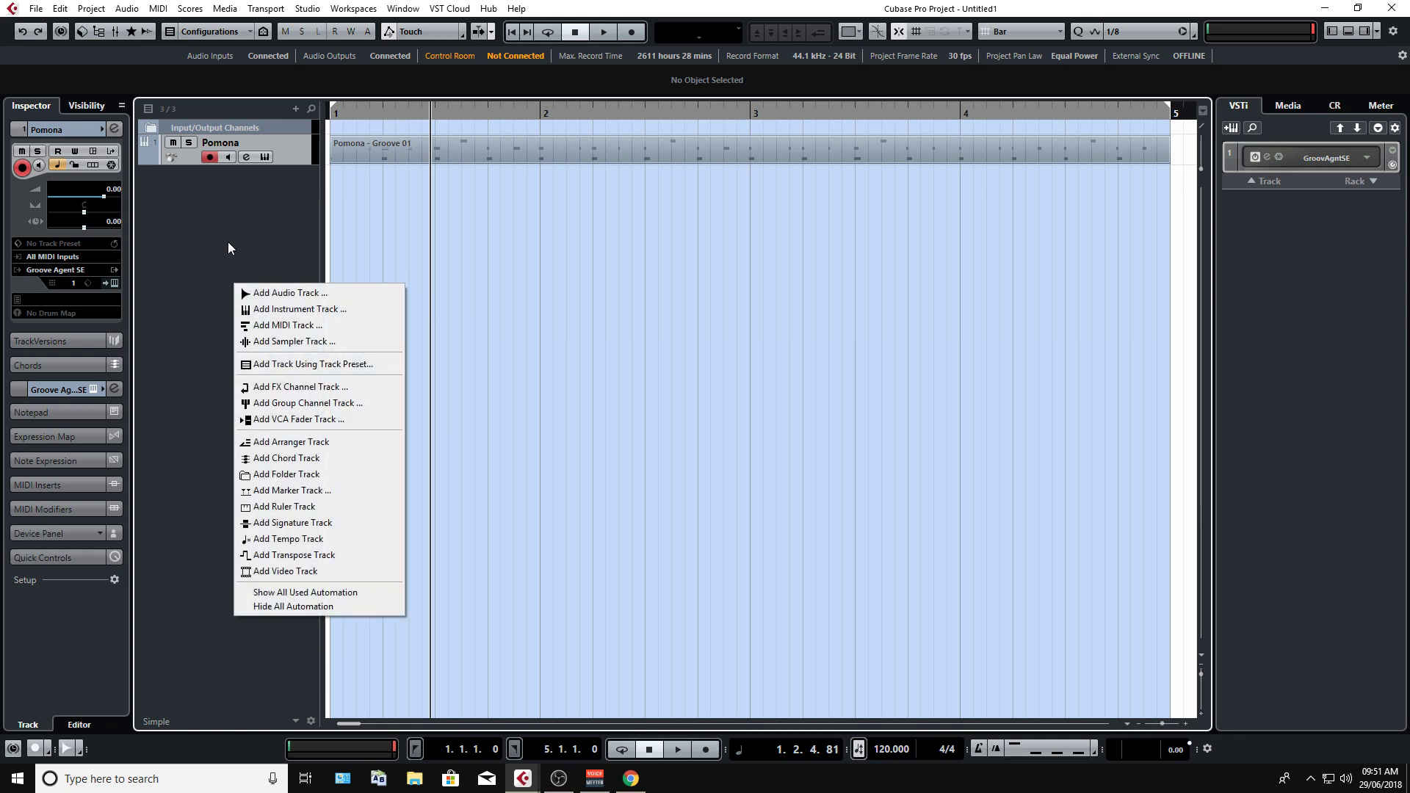
left_click(227, 242)
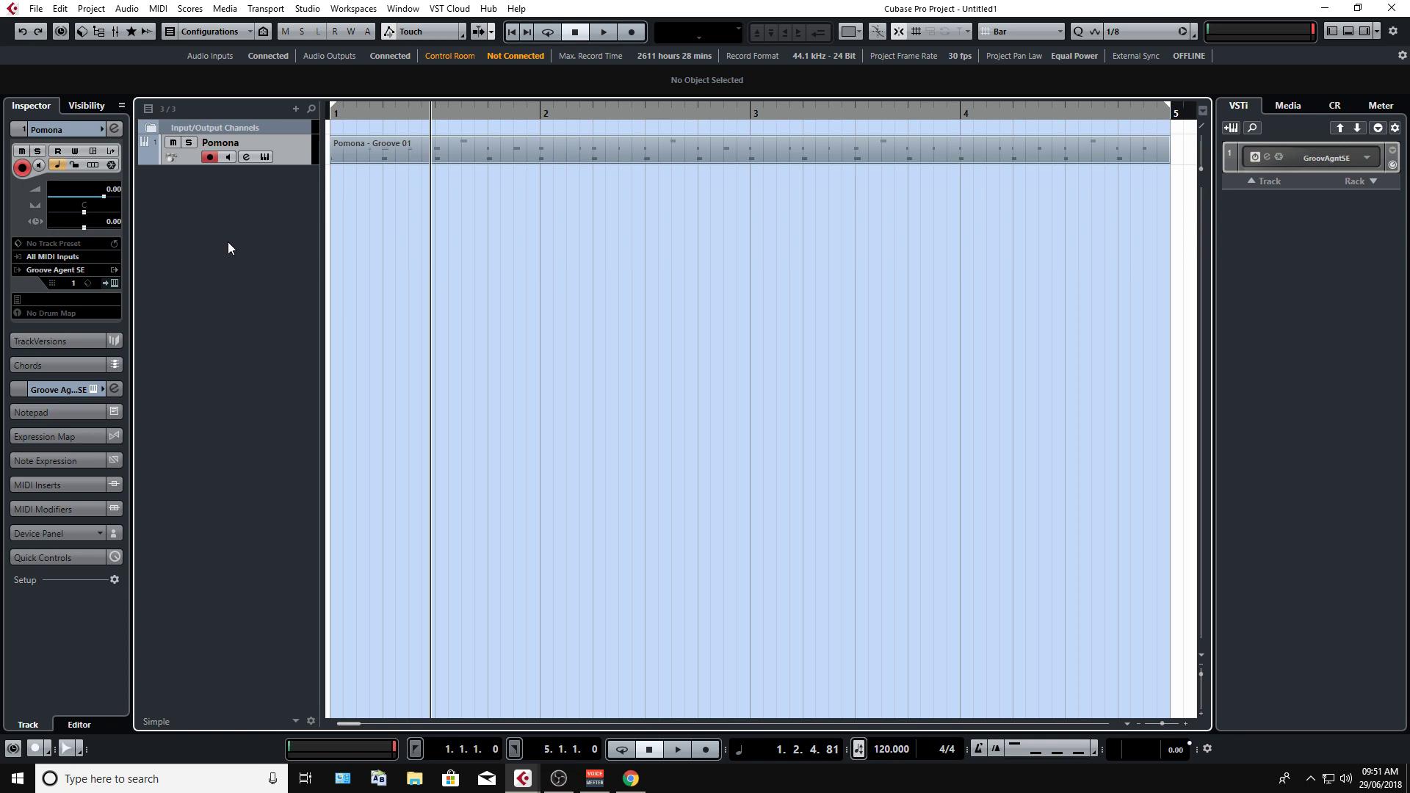
right_click(228, 241)
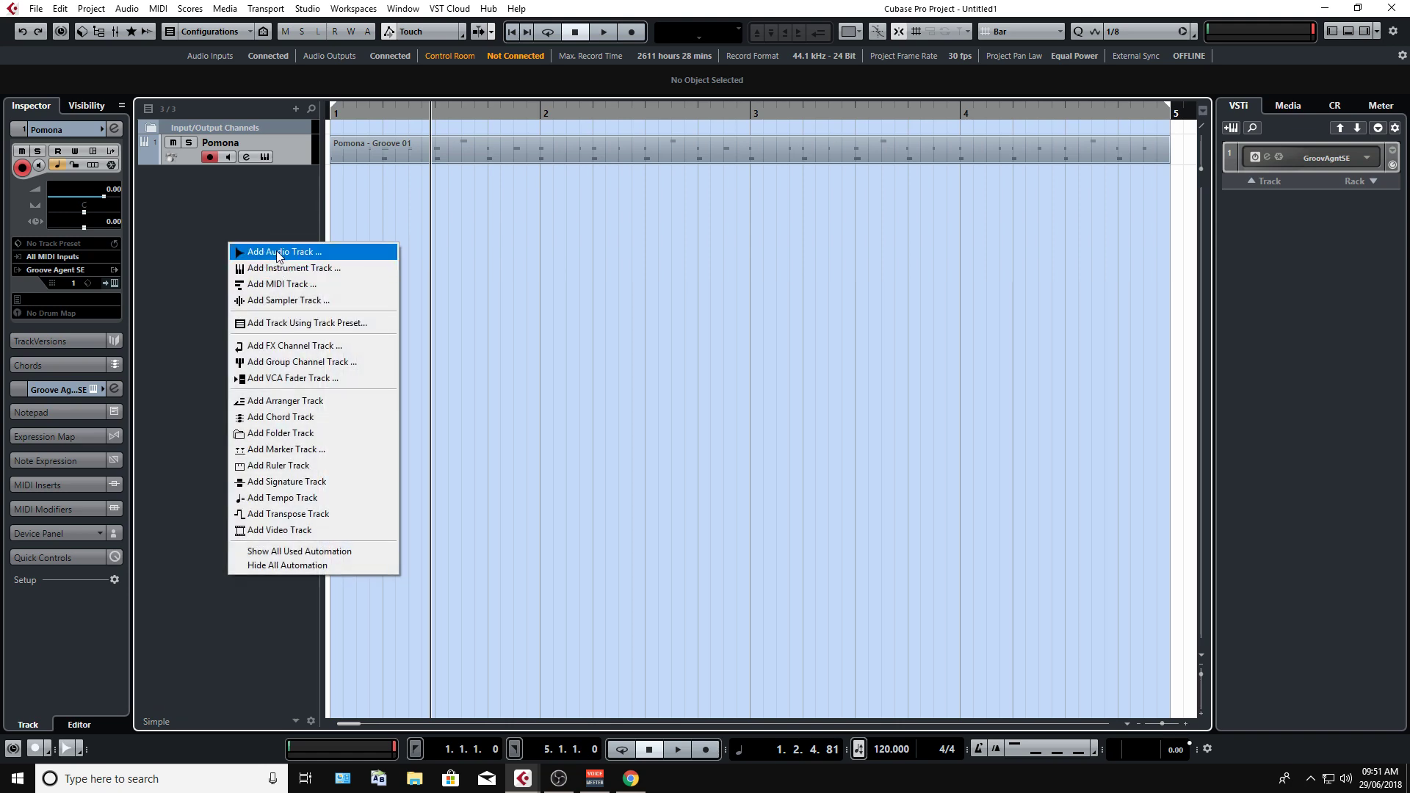
left_click(251, 213)
right_click(249, 210)
left_click(301, 239)
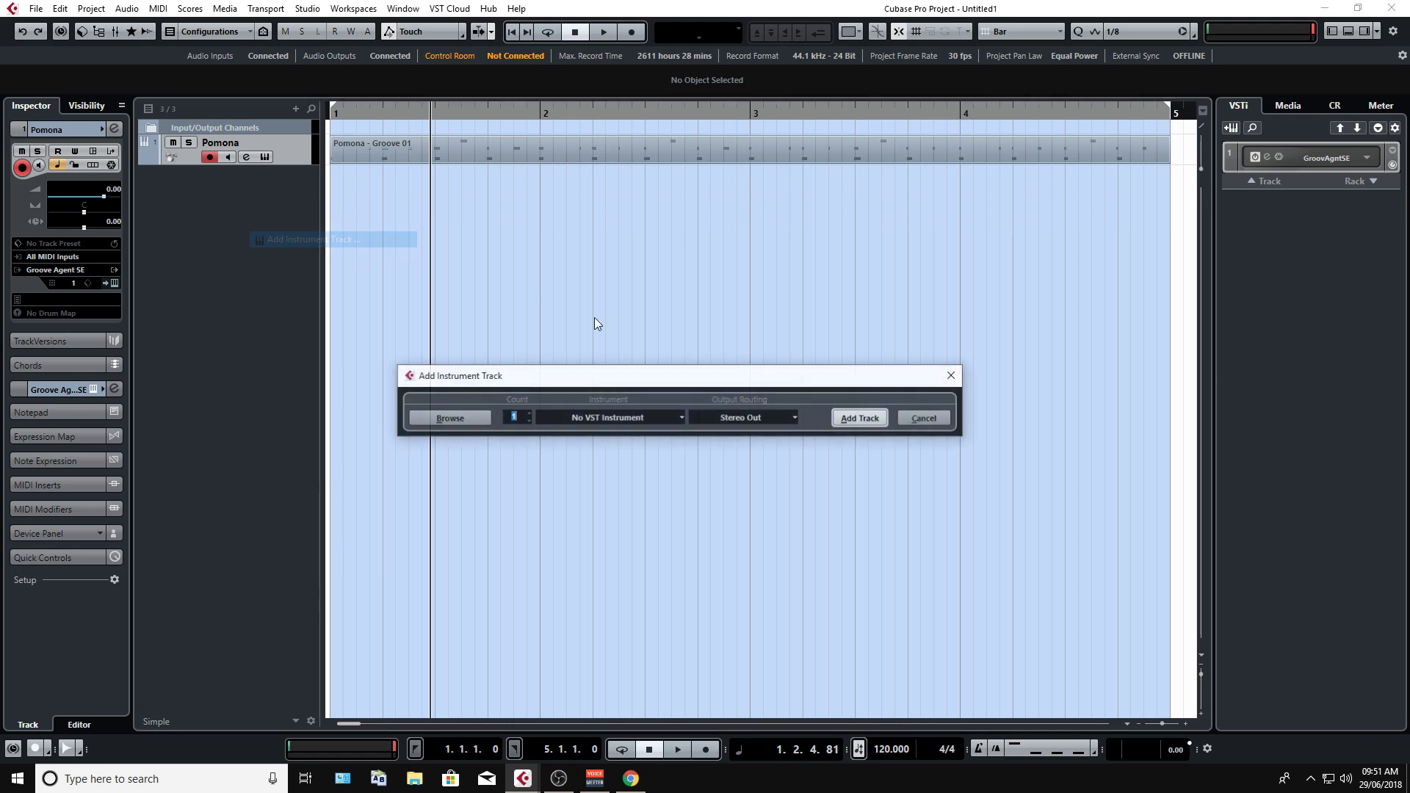
Browse the available instruments, then cancel the Add Instrument Track dialog.
left_click(620, 417)
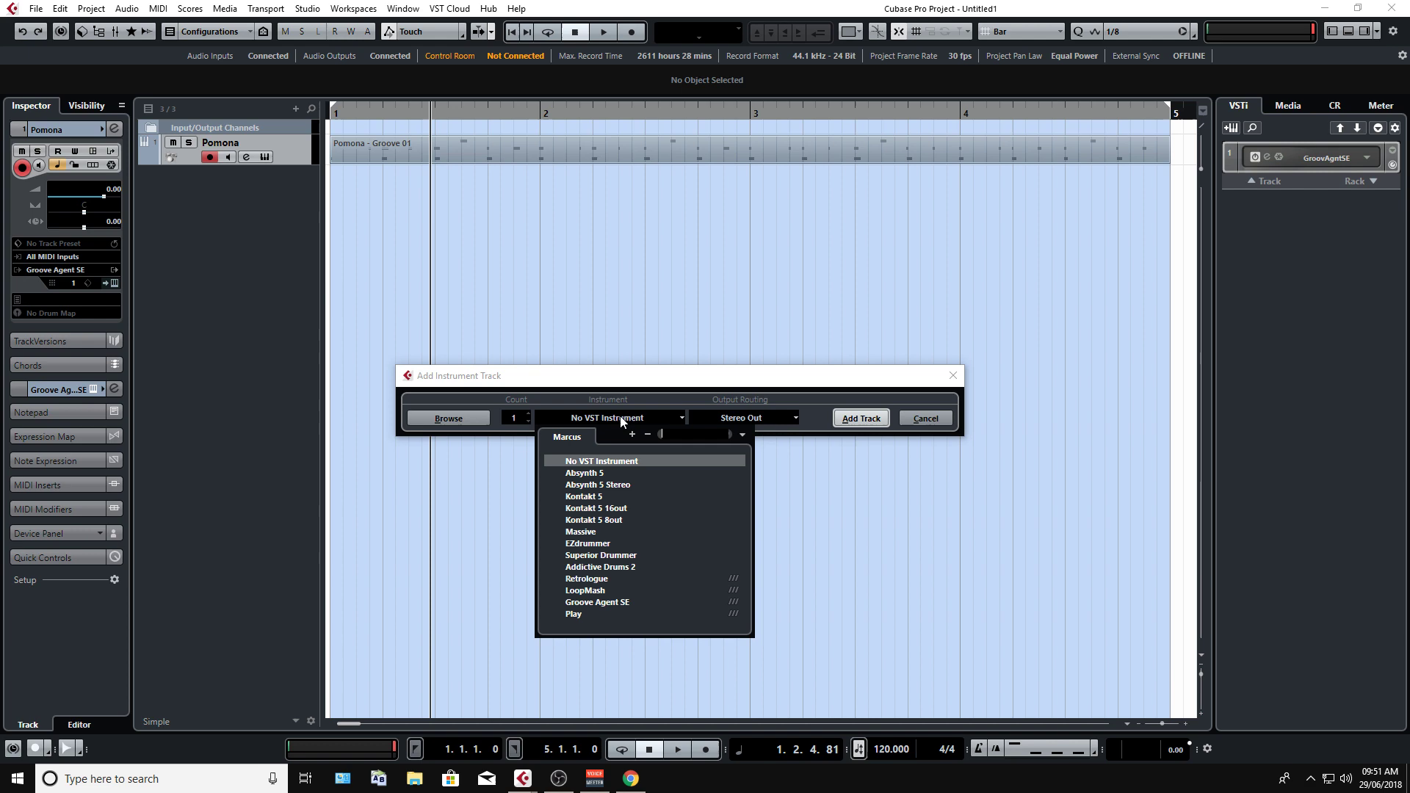
left_click(768, 386)
left_click_drag(728, 380, 767, 387)
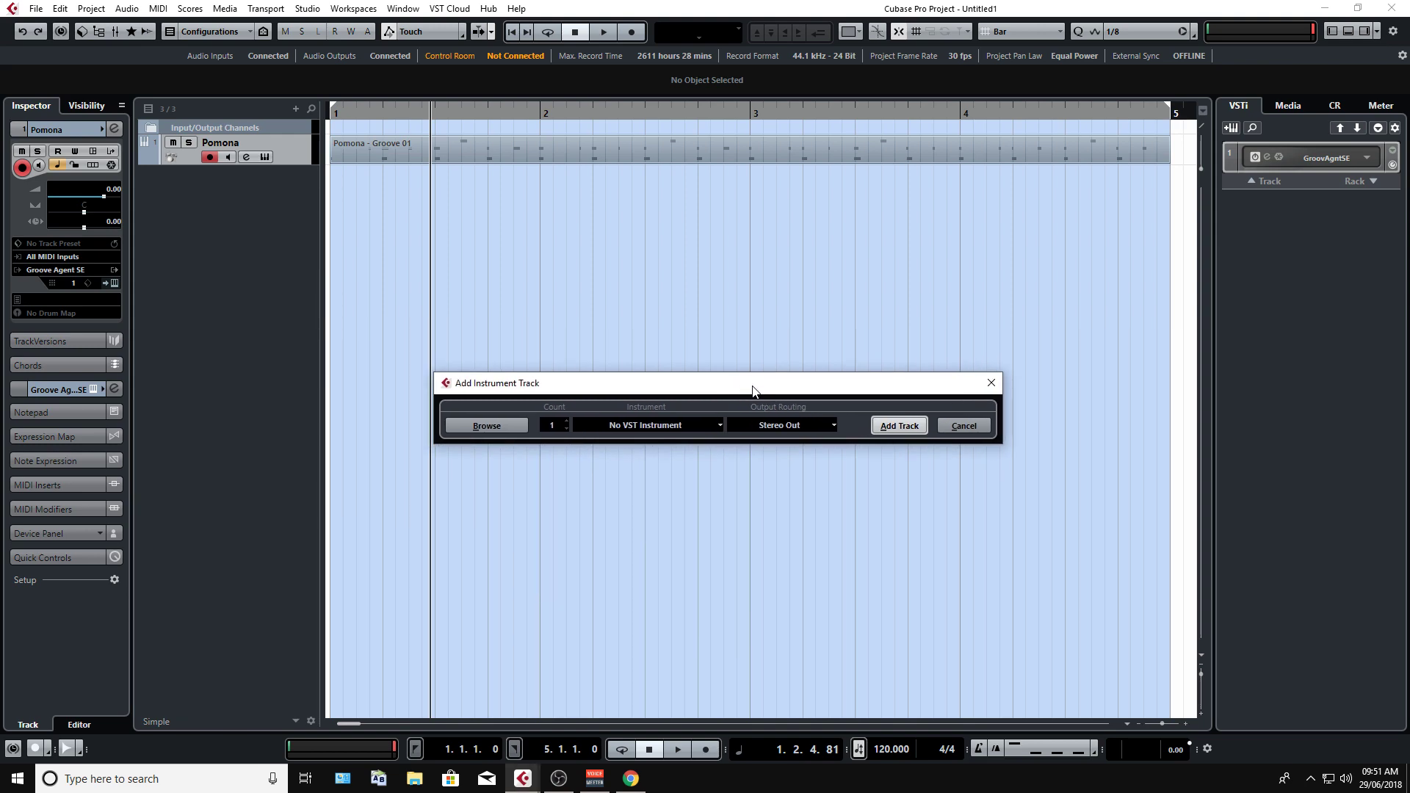
left_click(971, 430)
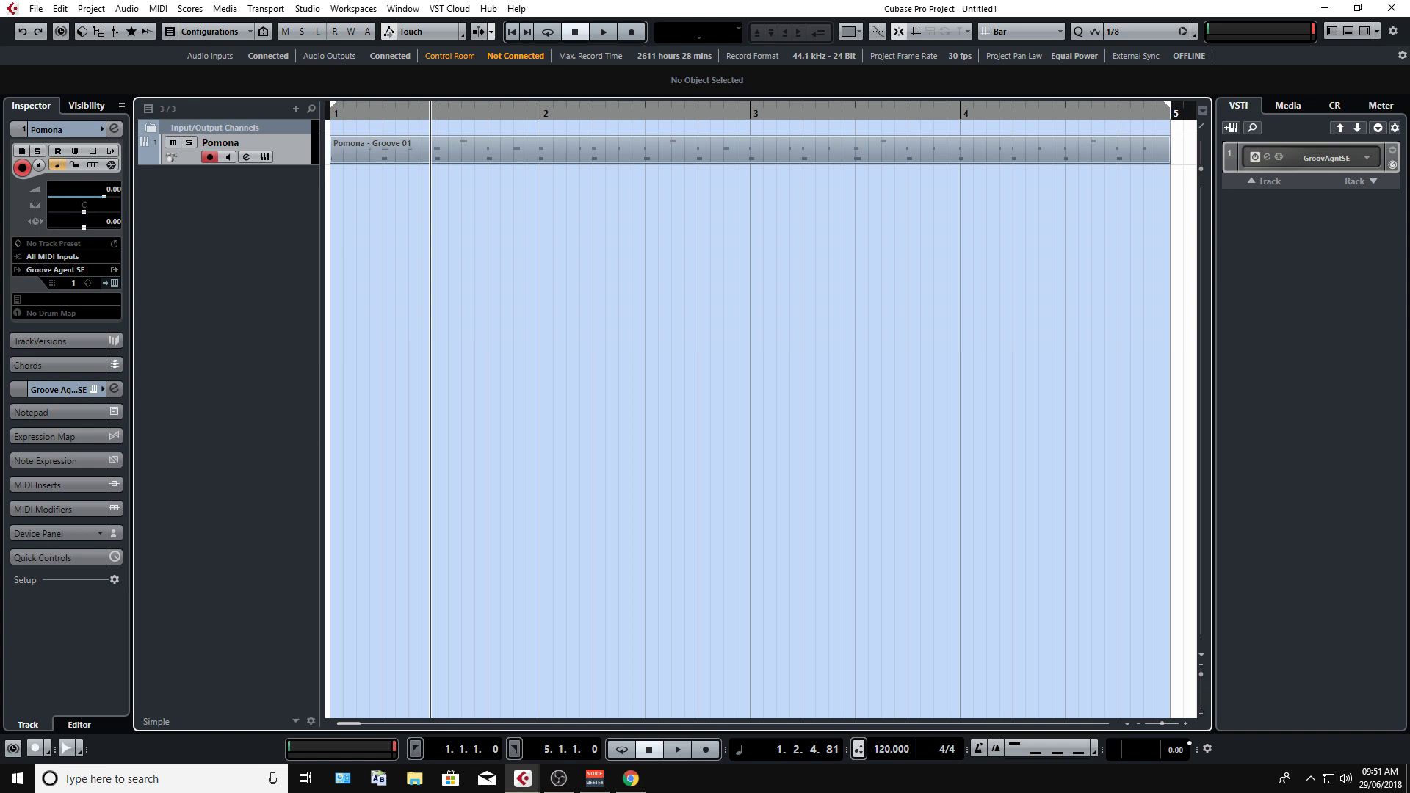
key("alt+Tab")
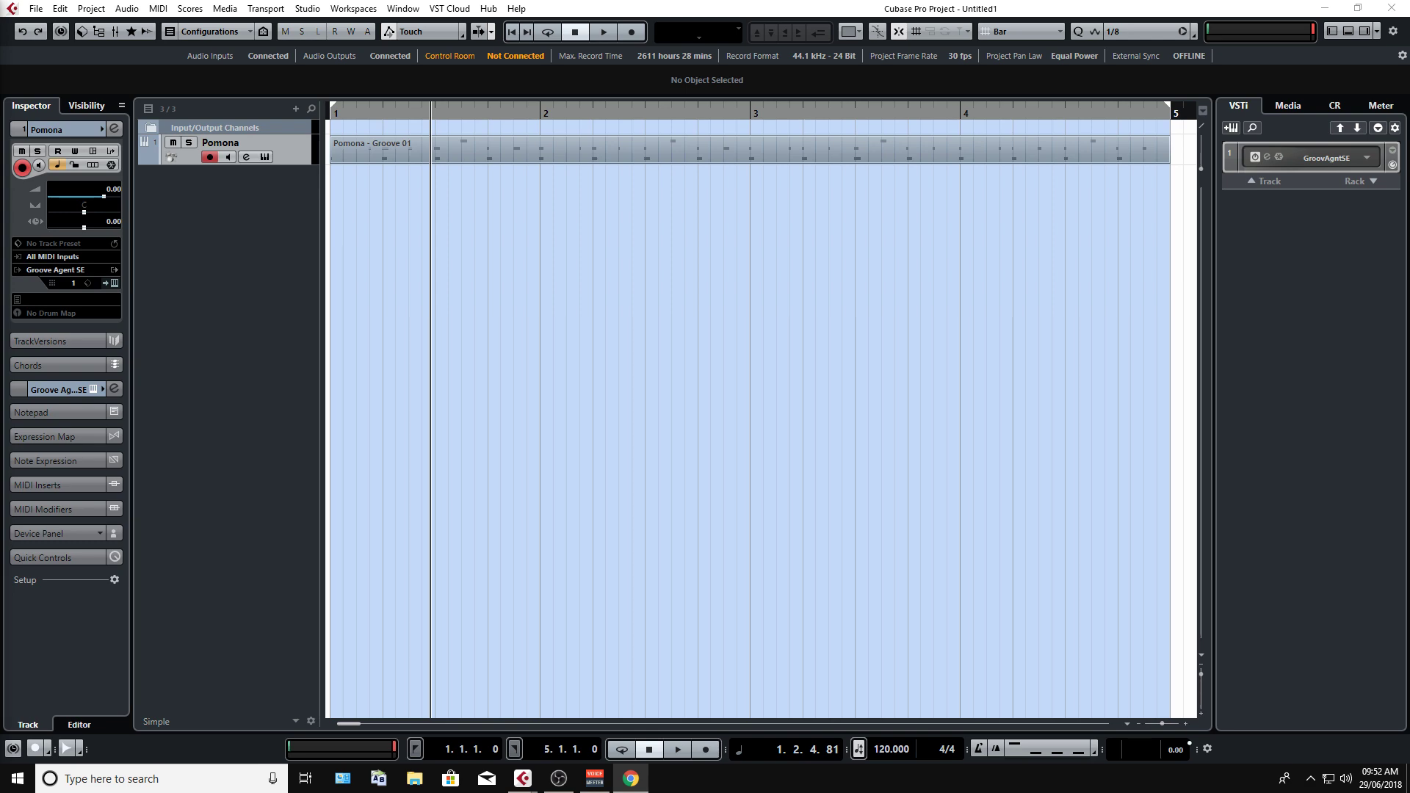
right_click(307, 153)
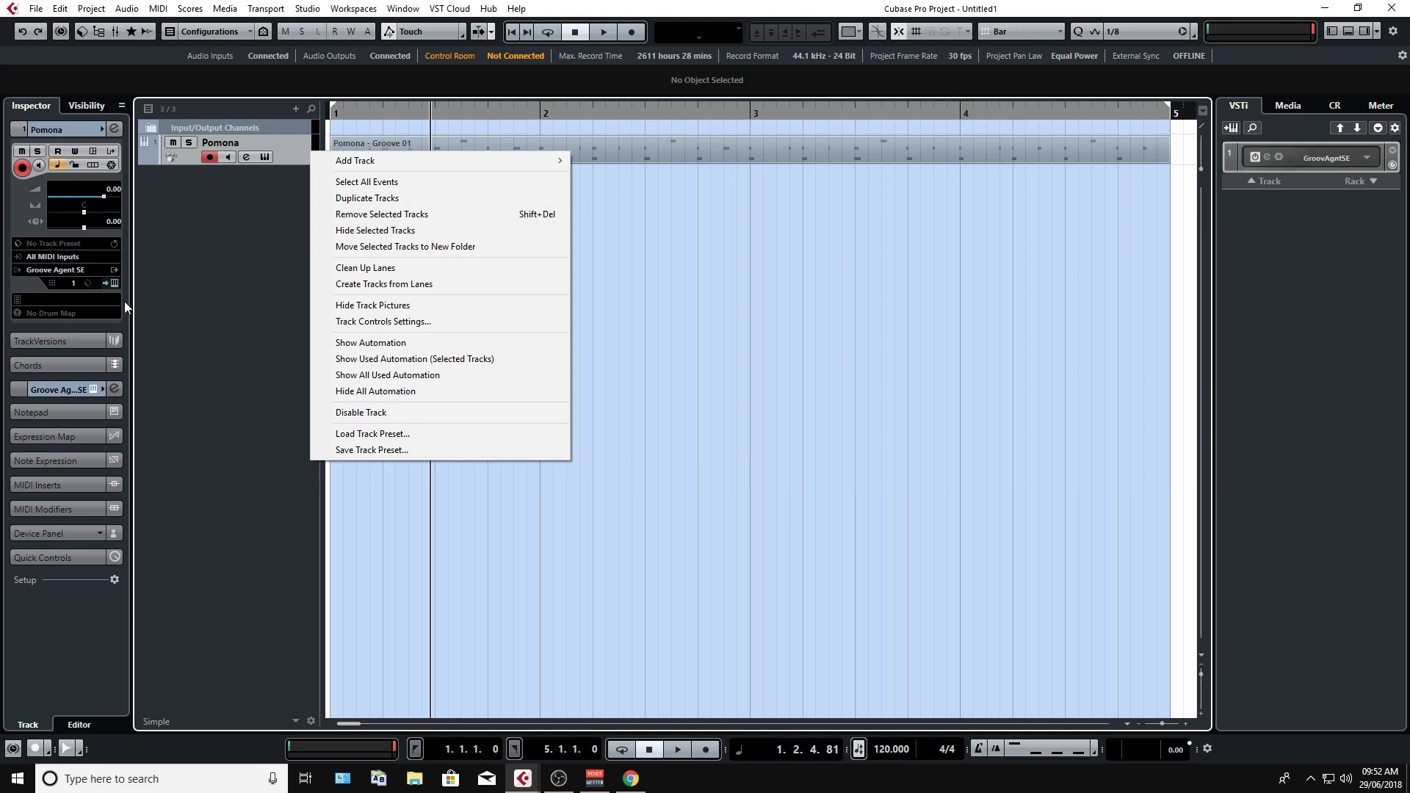
Remove the Pomona drum track with Remove Selected Tracks.
left_click(267, 218)
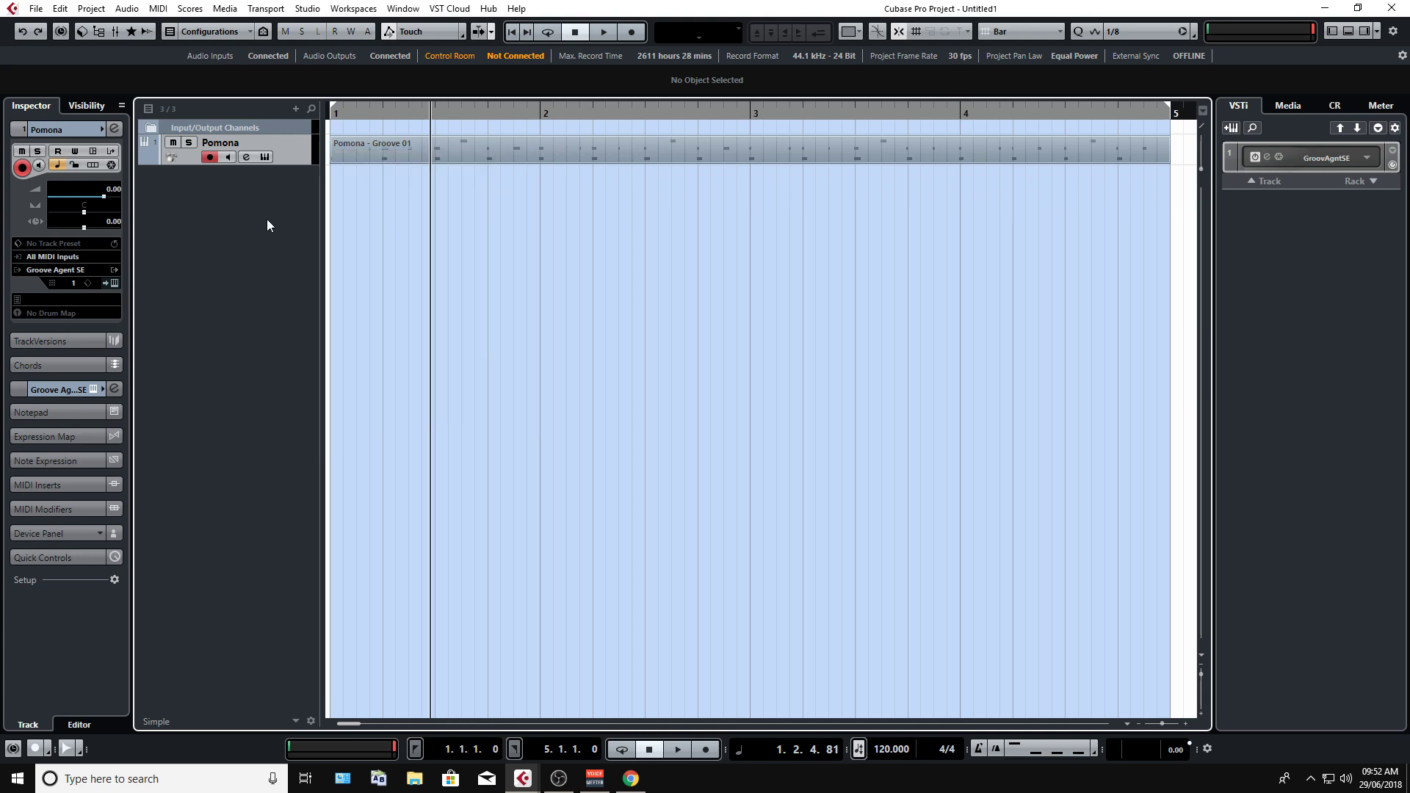
right_click(305, 144)
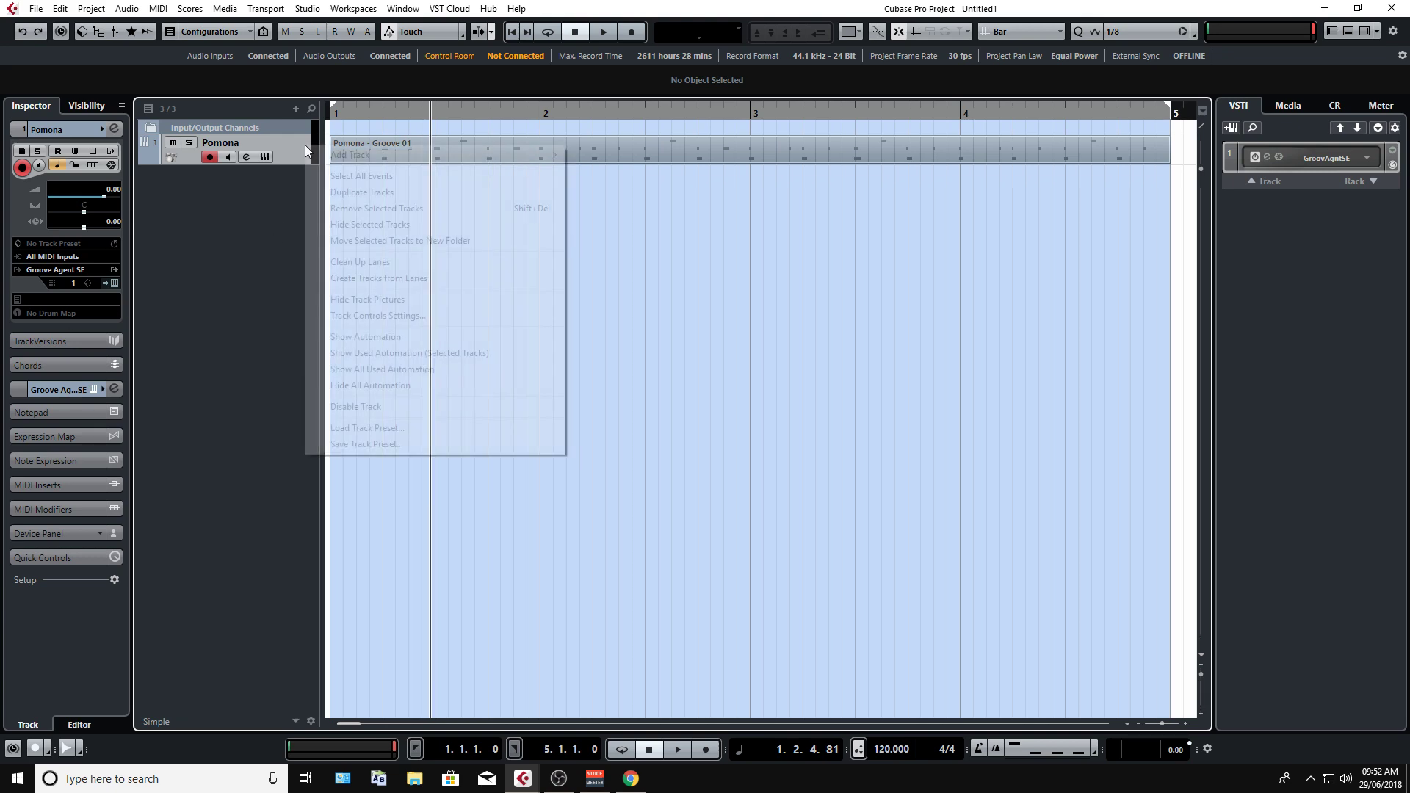
left_click(443, 210)
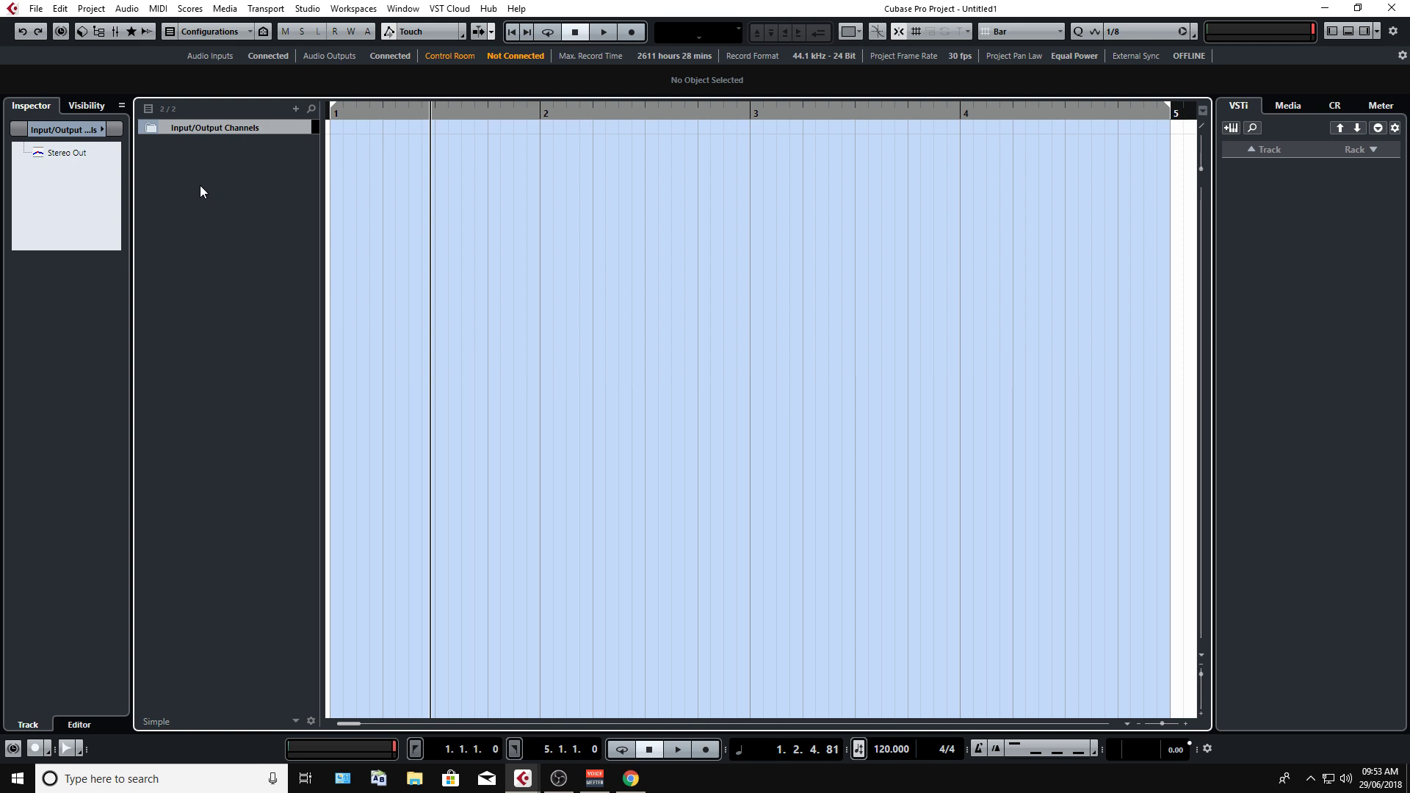
Apply the Stereo input bus preset in Audio Connections, glance at Outputs, and return to Inputs.
key("F4")
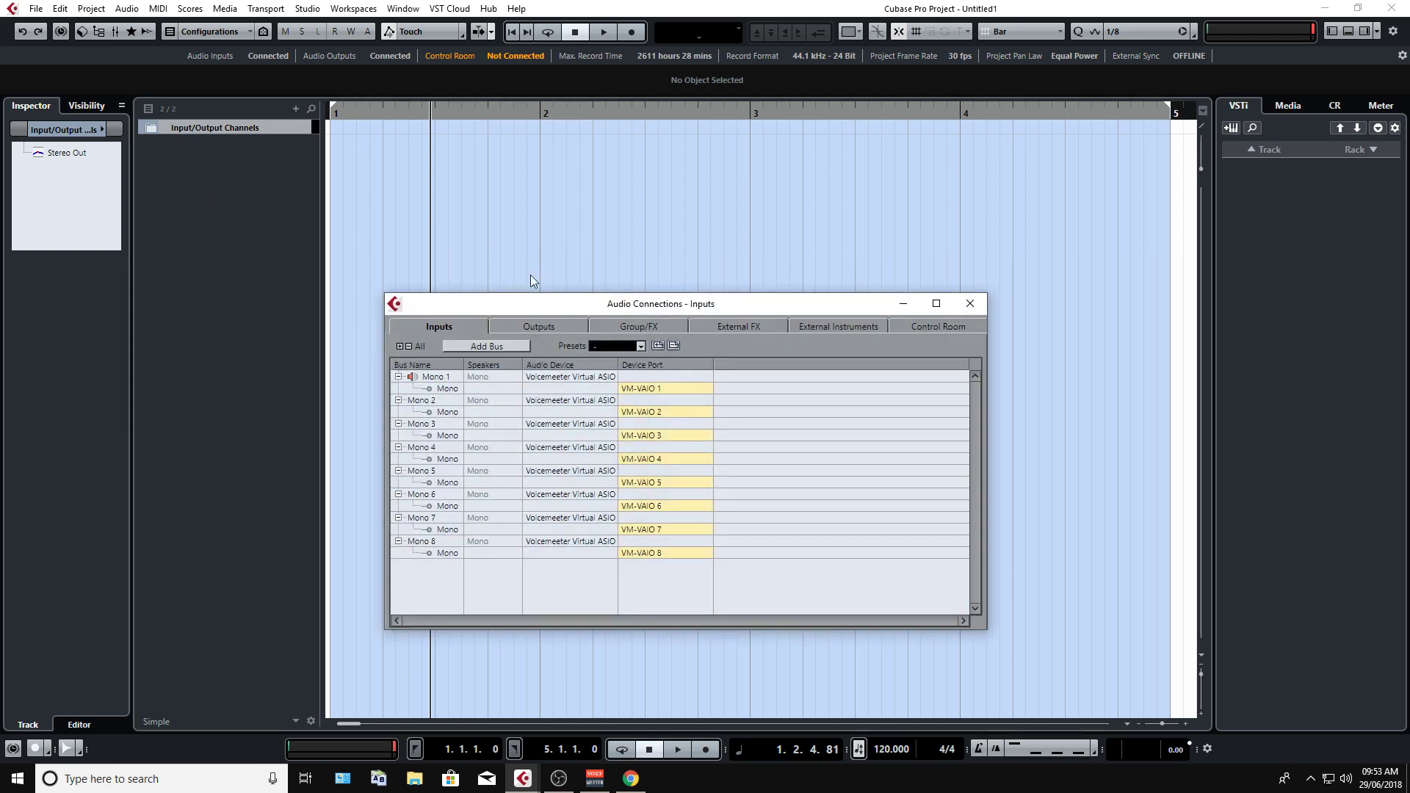
left_click(621, 346)
left_click(628, 366)
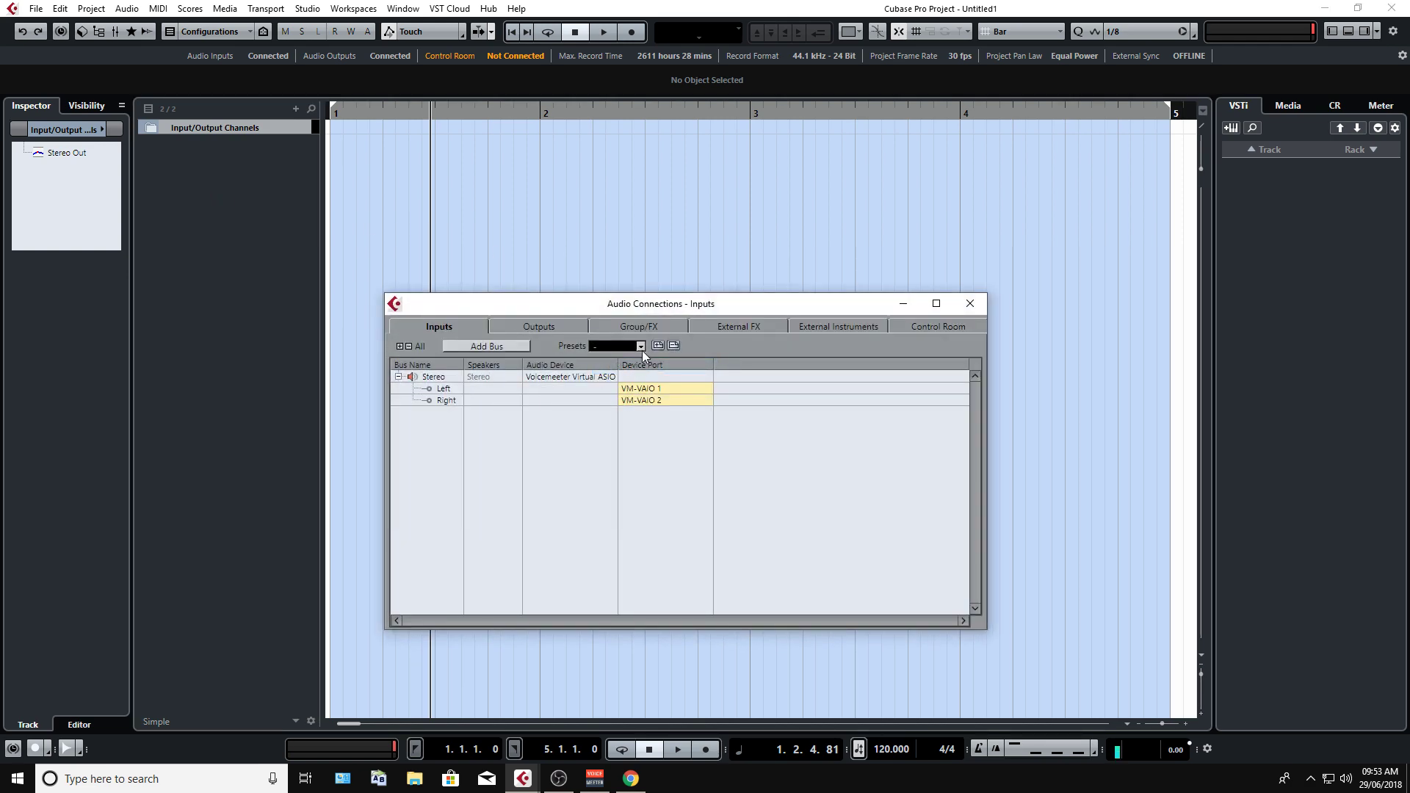
left_click_drag(655, 302, 700, 247)
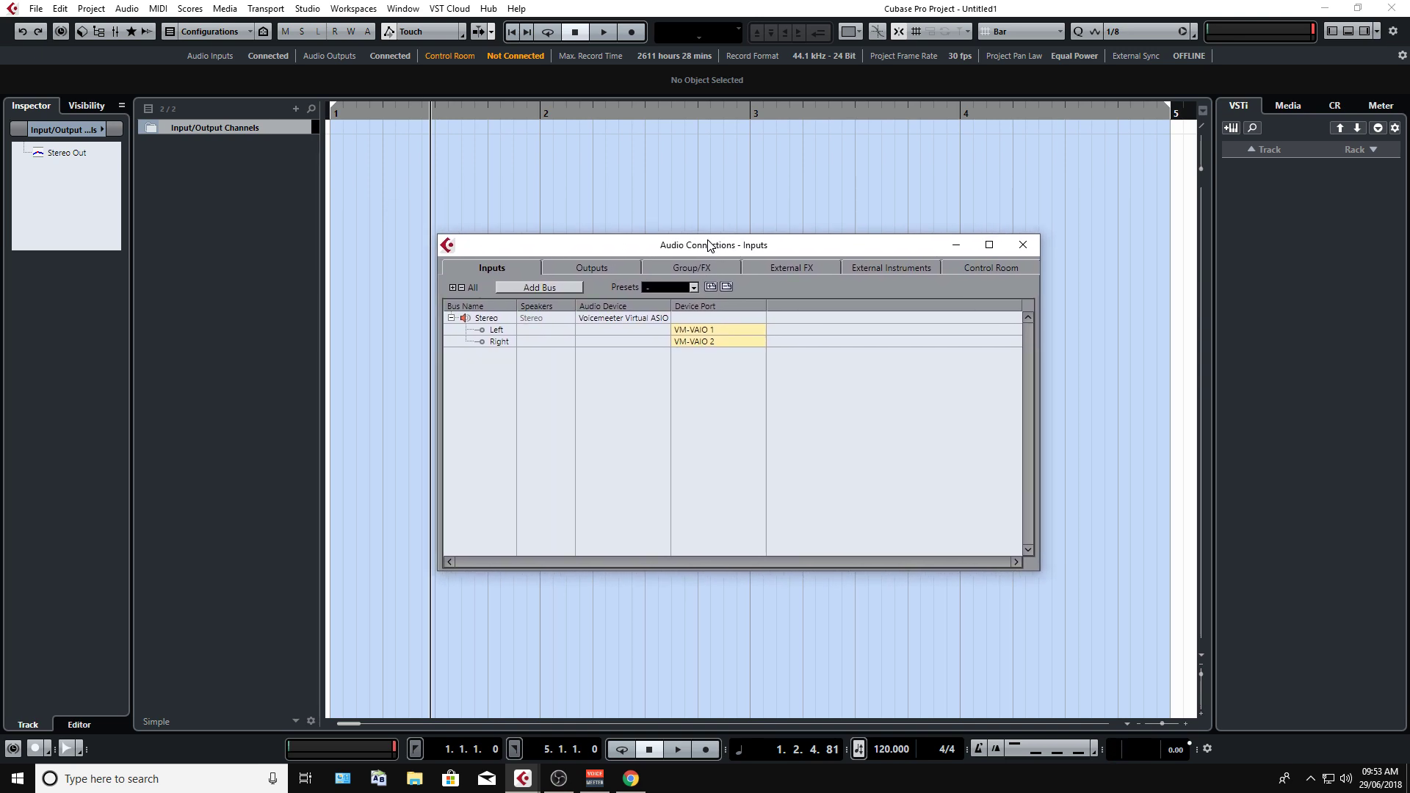
left_click(580, 270)
left_click(492, 271)
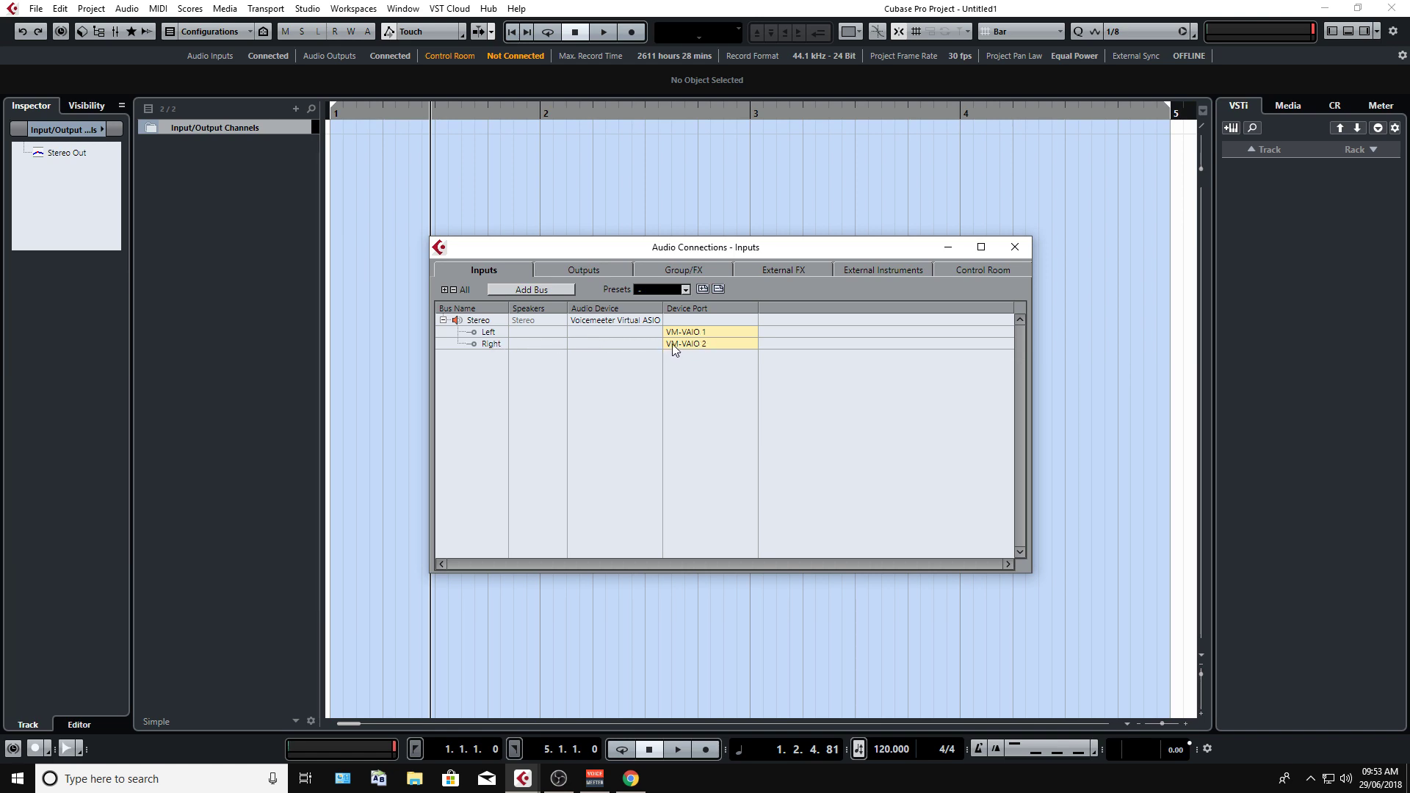
Add stereo audio track Audio 01 with Stereo input to Stereo Out, then reopen Audio Connections.
left_click(1014, 247)
right_click(235, 185)
left_click(315, 190)
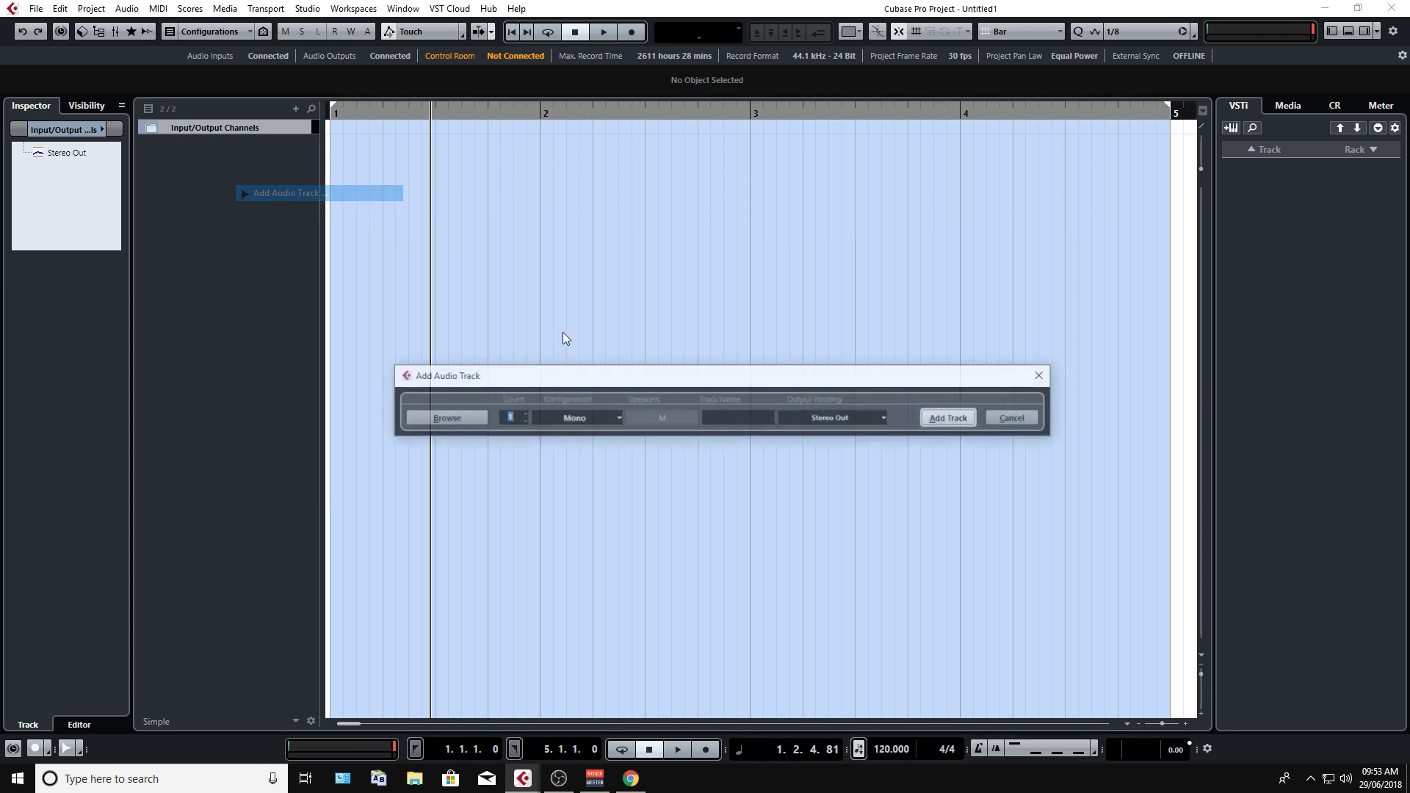
left_click(598, 417)
left_click(581, 456)
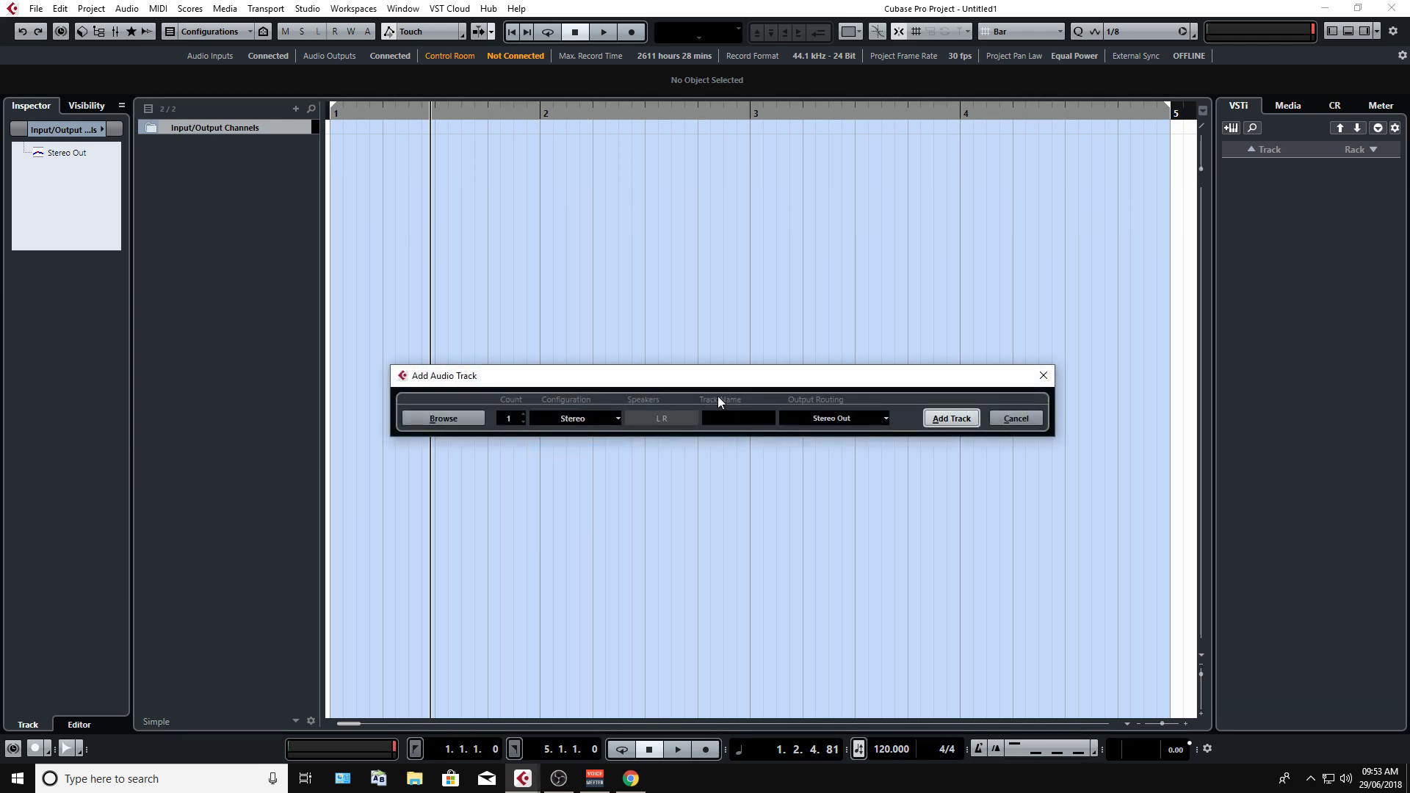
left_click(949, 419)
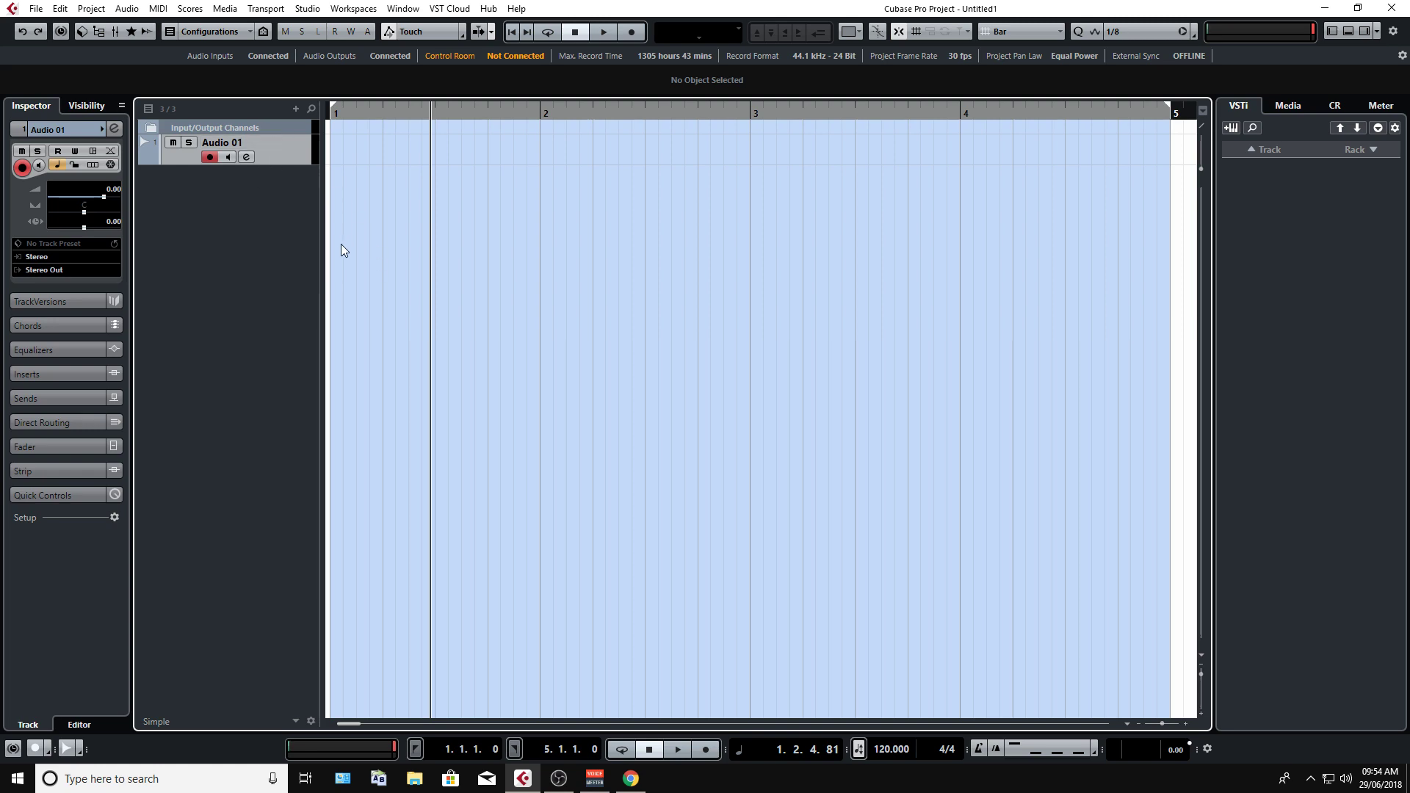
key("F4")
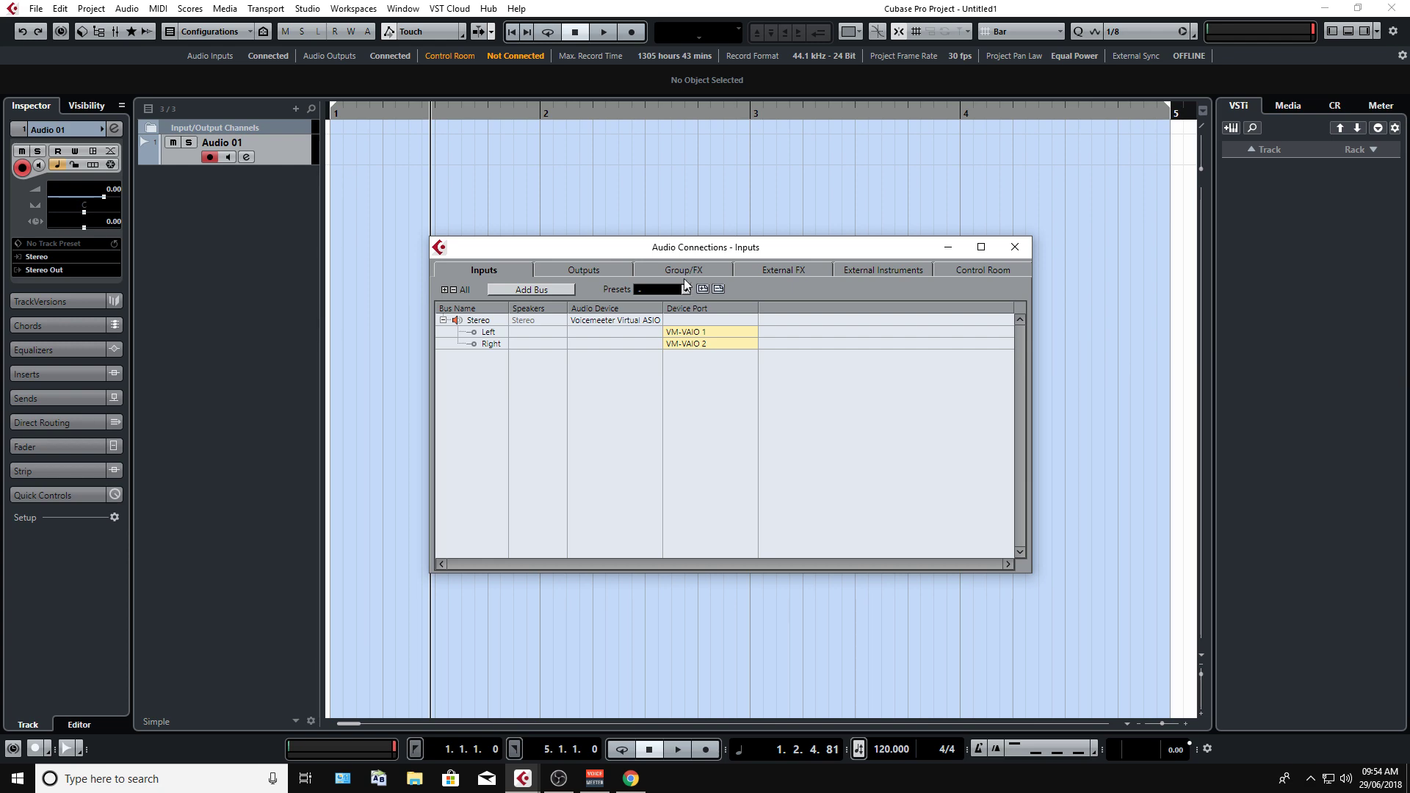
Select the Stereo input bus and switch it to the 8 x Mono preset.
left_click_drag(681, 254, 644, 318)
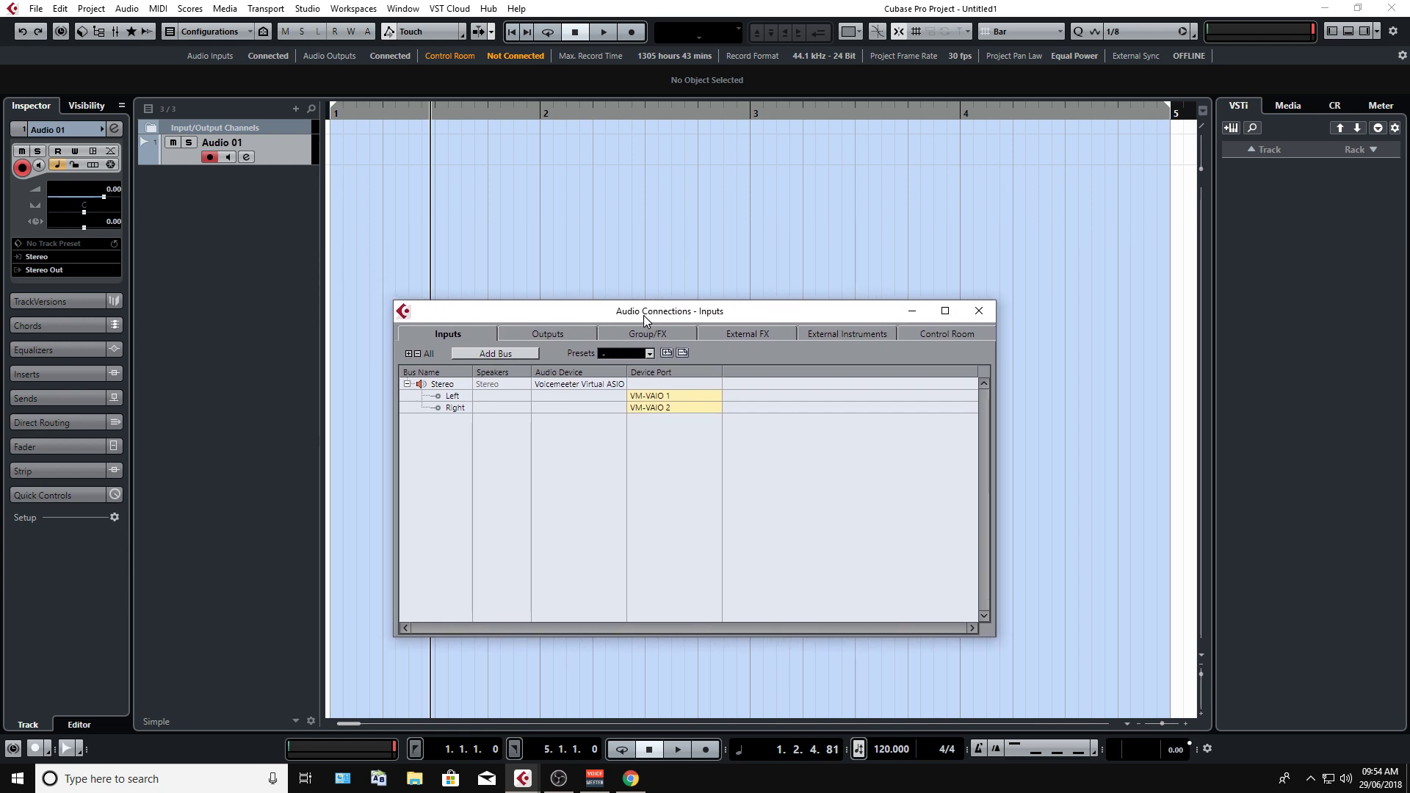
left_click(441, 386)
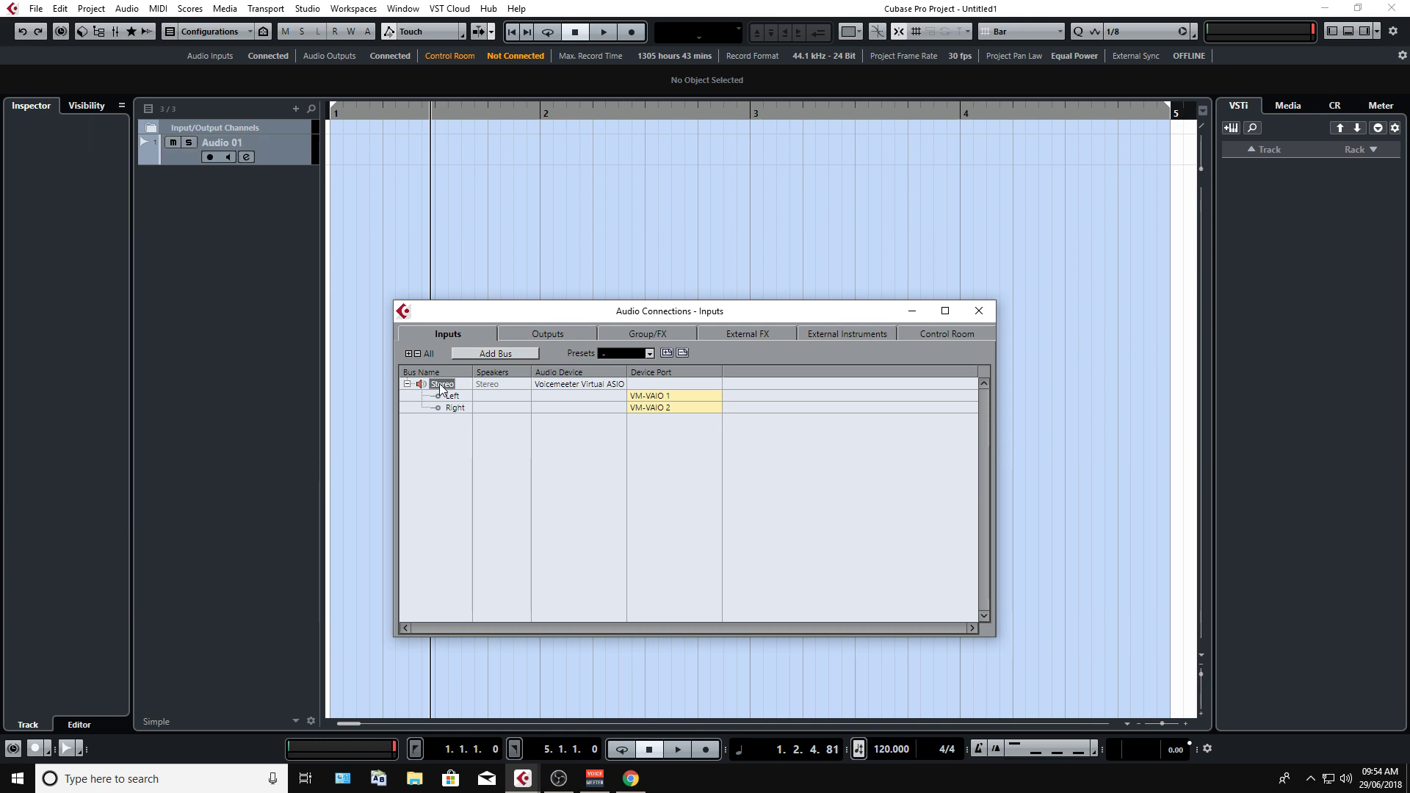
left_click(641, 354)
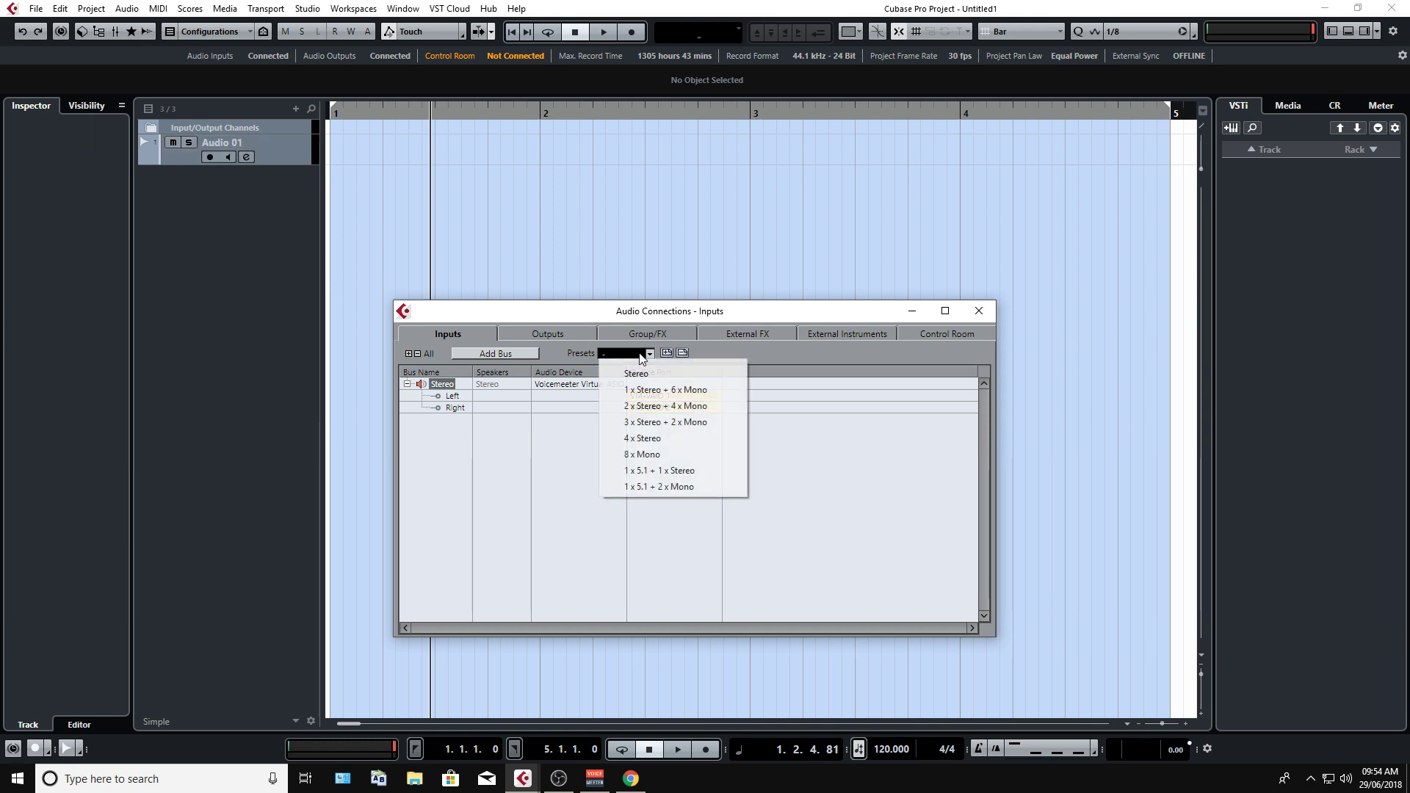
left_click(684, 453)
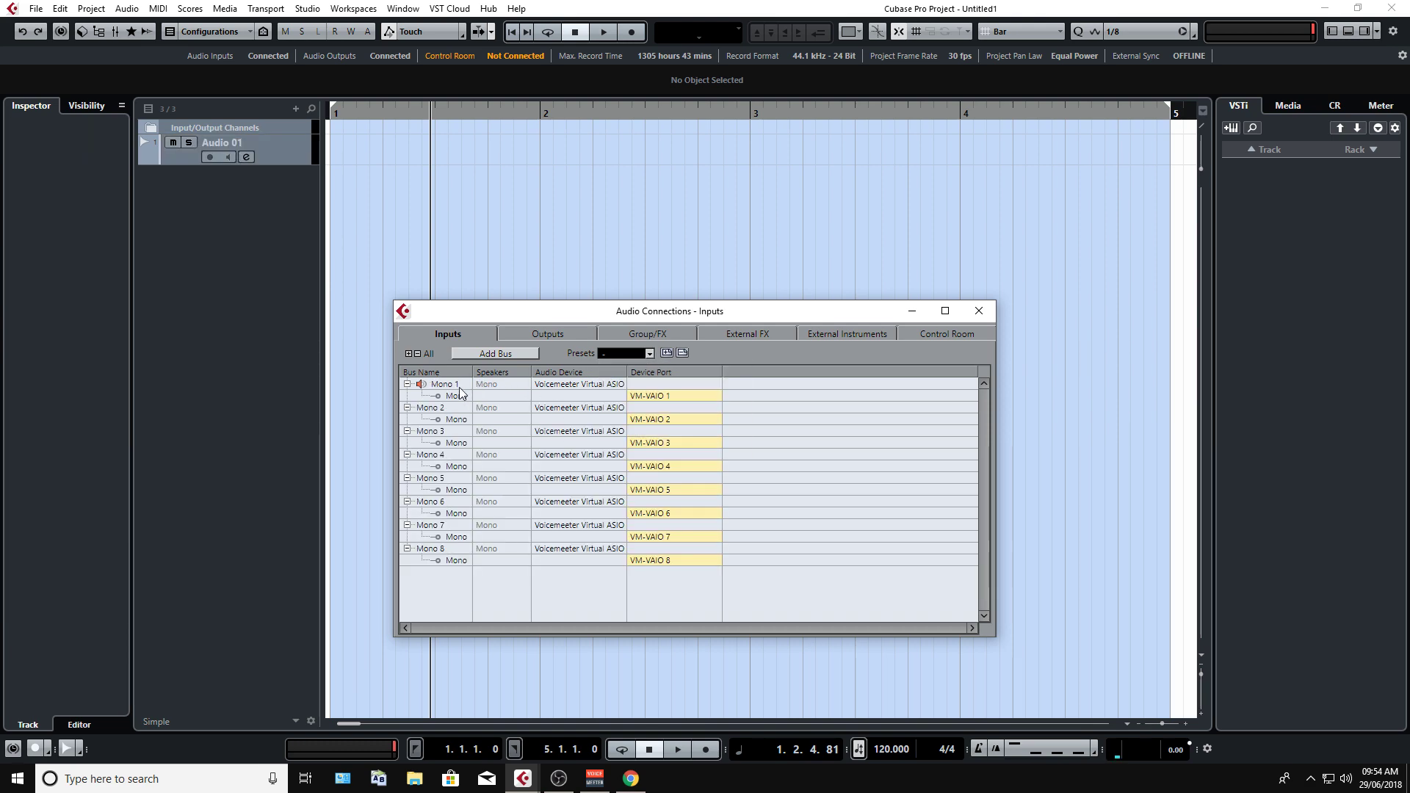
left_click_drag(535, 316, 506, 264)
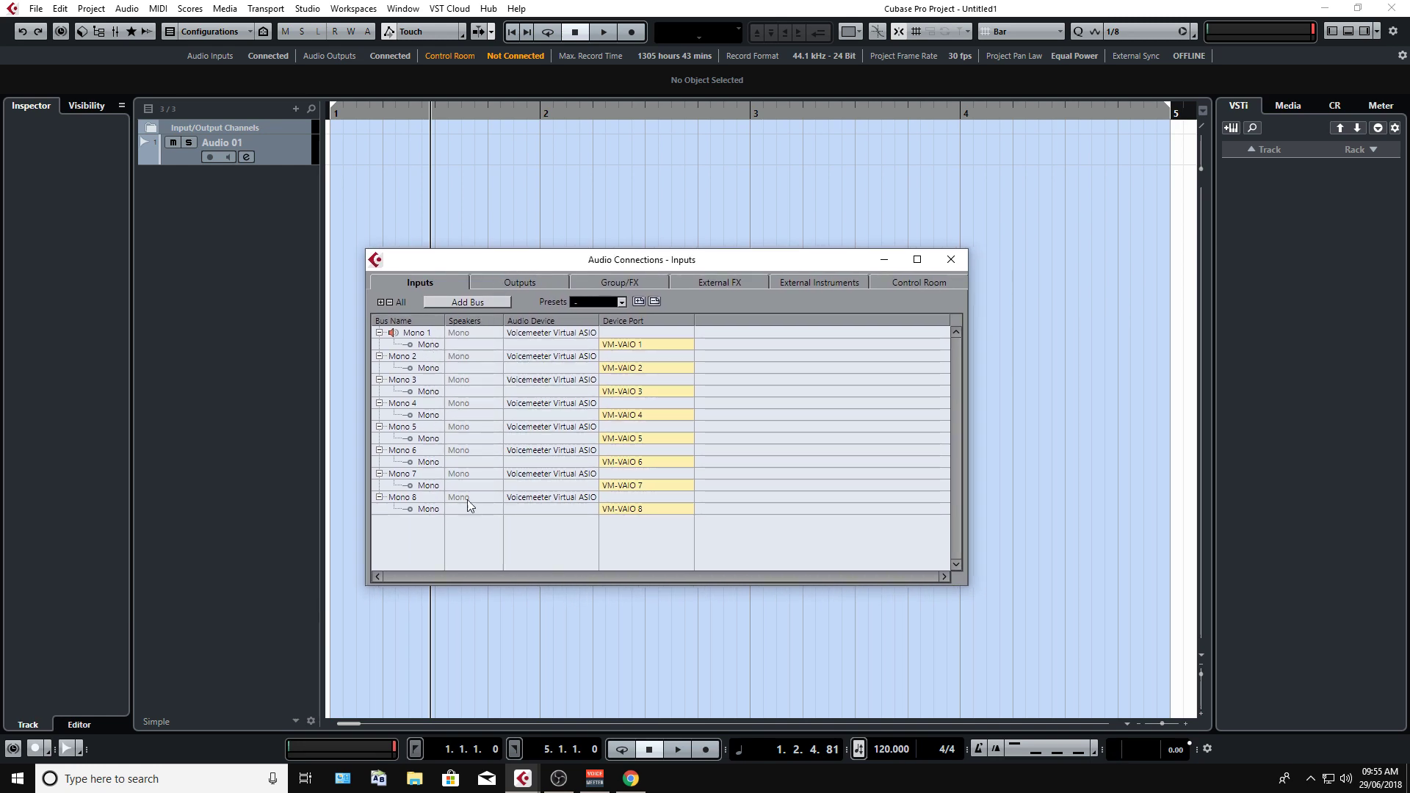
Close Audio Connections and remove the stereo Audio 01 track.
left_click(950, 259)
right_click(288, 158)
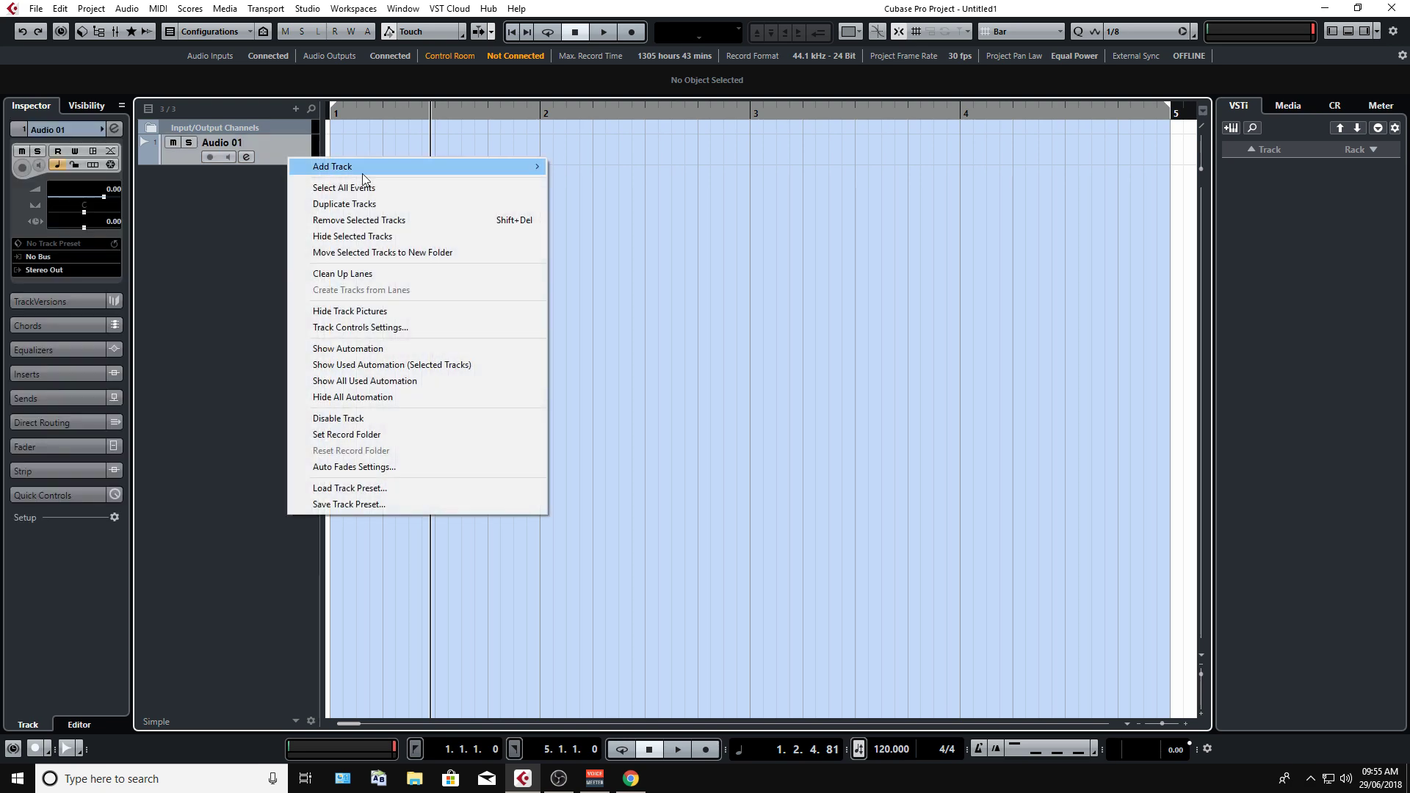
left_click(401, 222)
Add a new audio track, Audio 01, with Mono configuration.
right_click(223, 182)
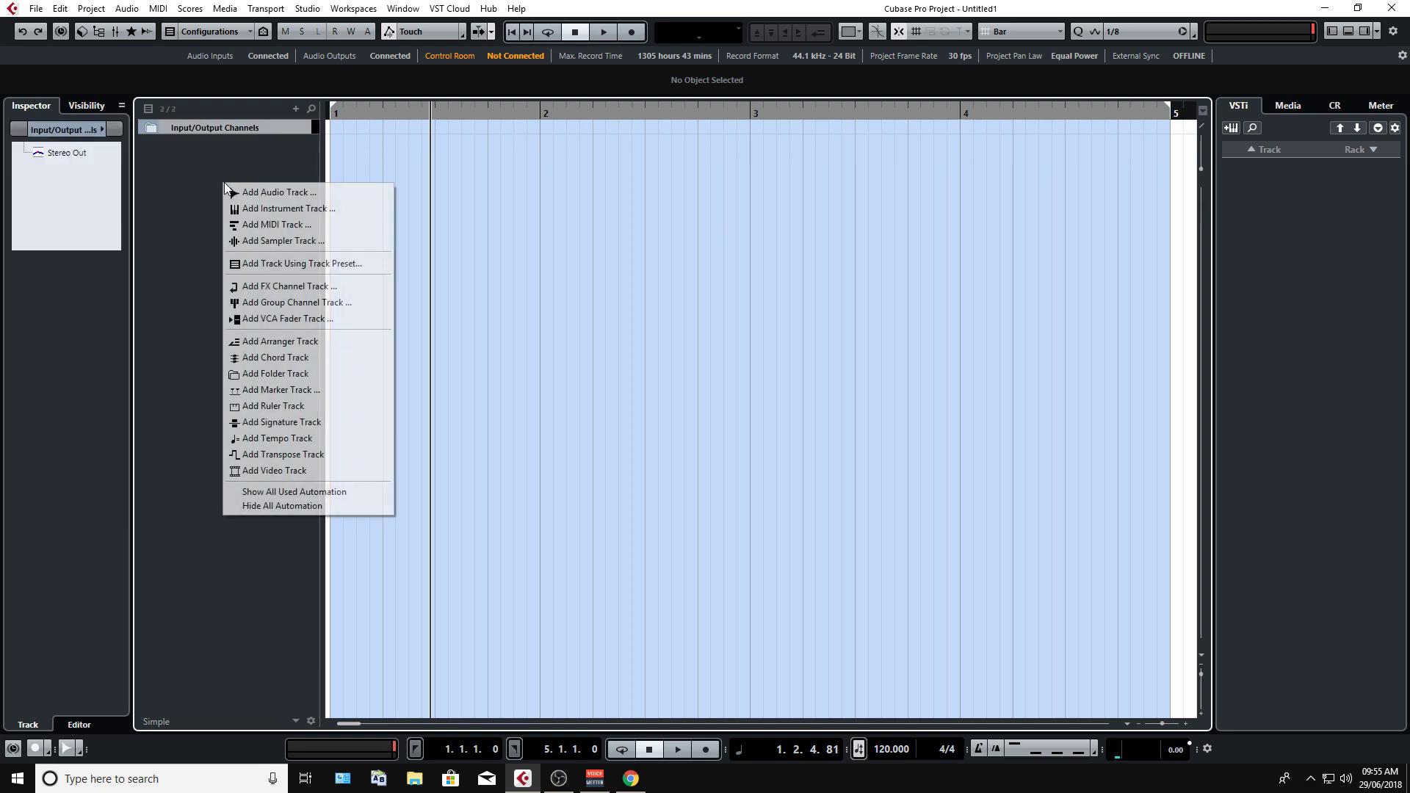
left_click(280, 196)
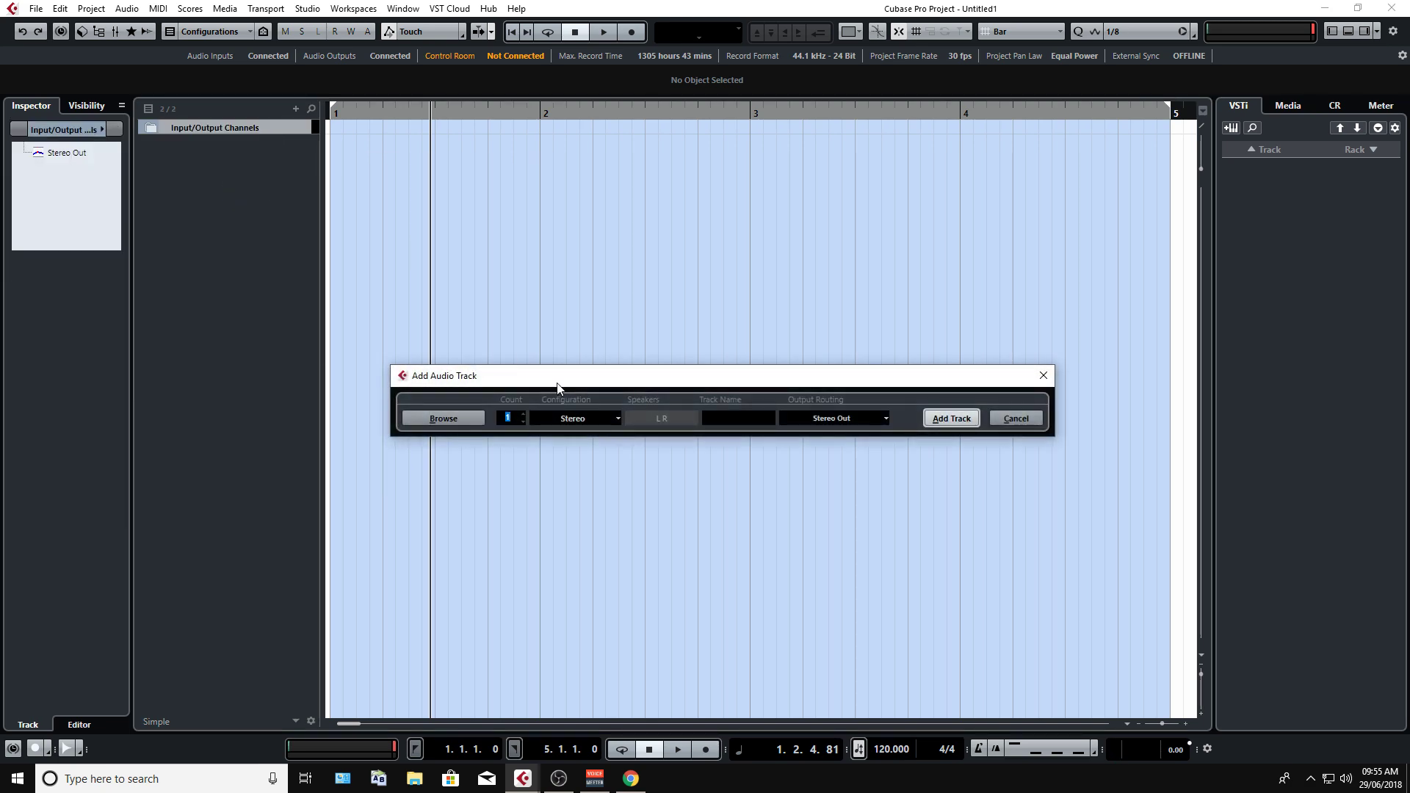
left_click_drag(574, 381, 497, 397)
left_click(507, 433)
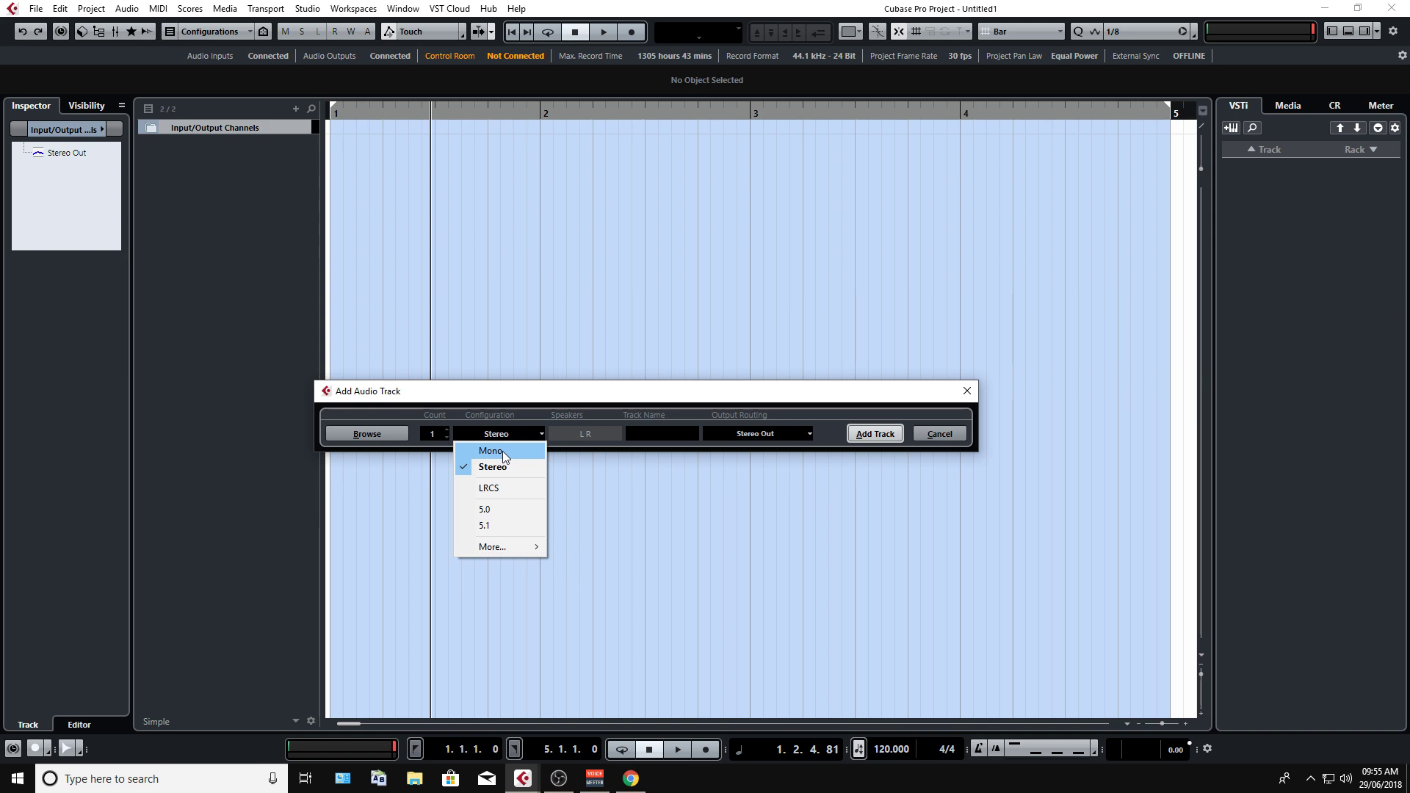
left_click(523, 429)
left_click(518, 427)
left_click(509, 447)
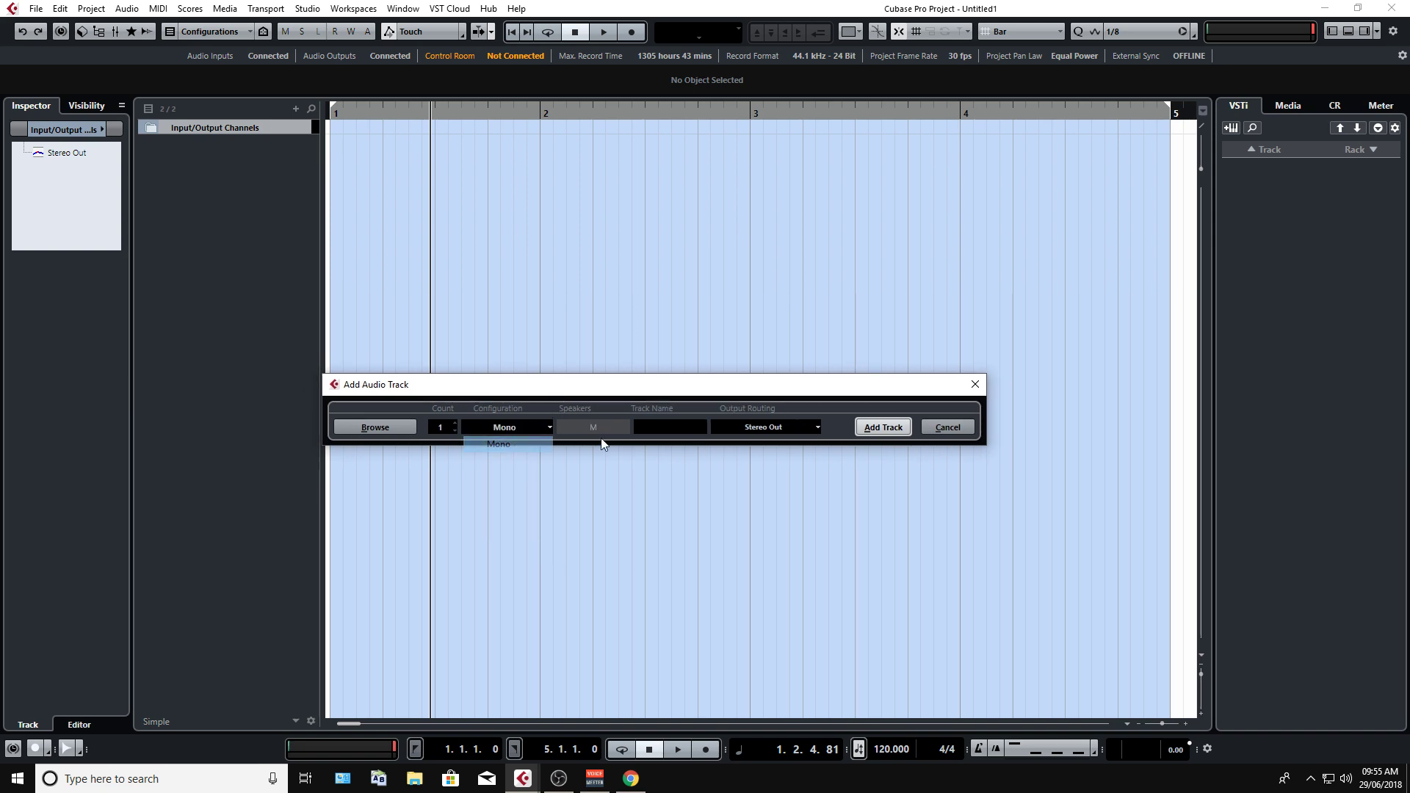
left_click(885, 427)
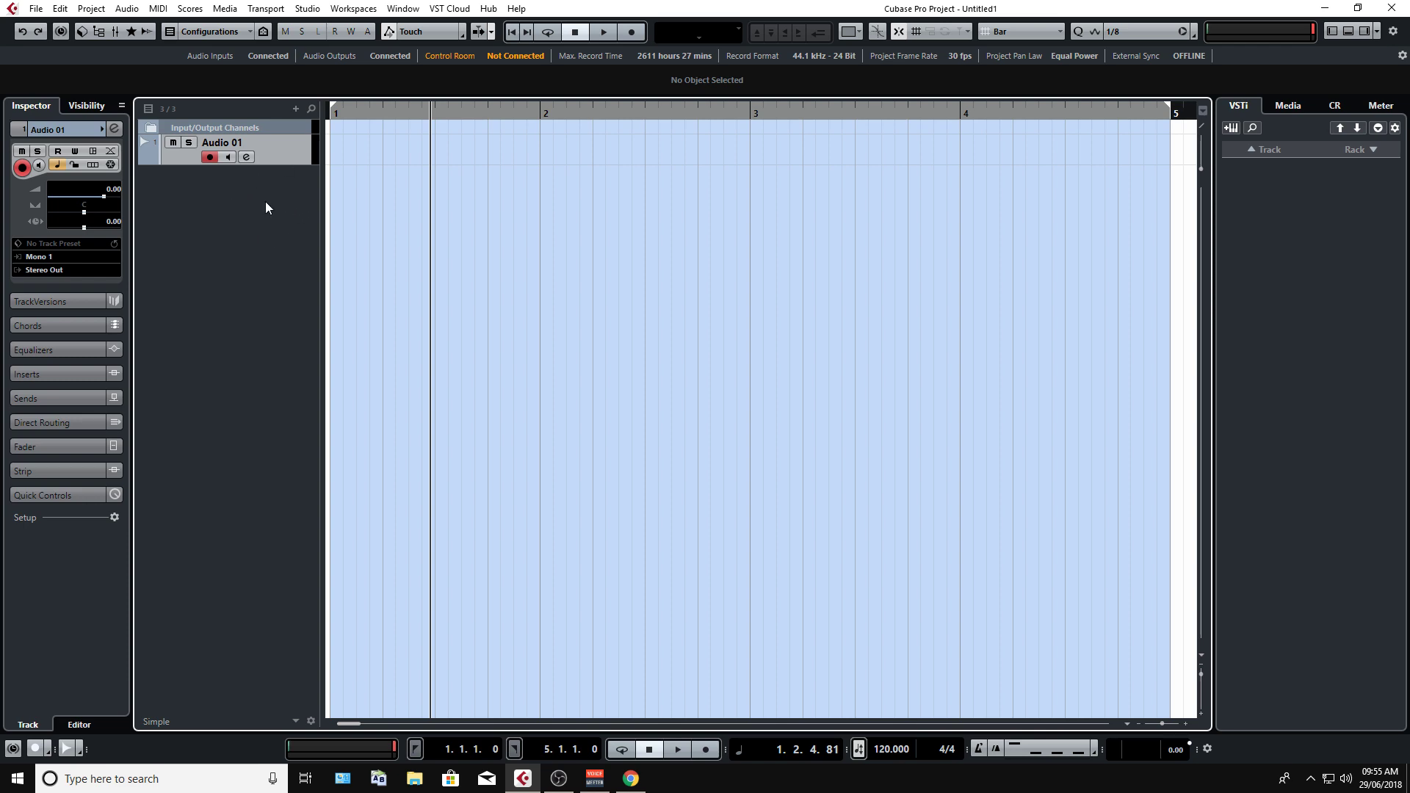
Return the cursor to bar 1 and check Audio 01's input reads Mono 1.
left_click(343, 117)
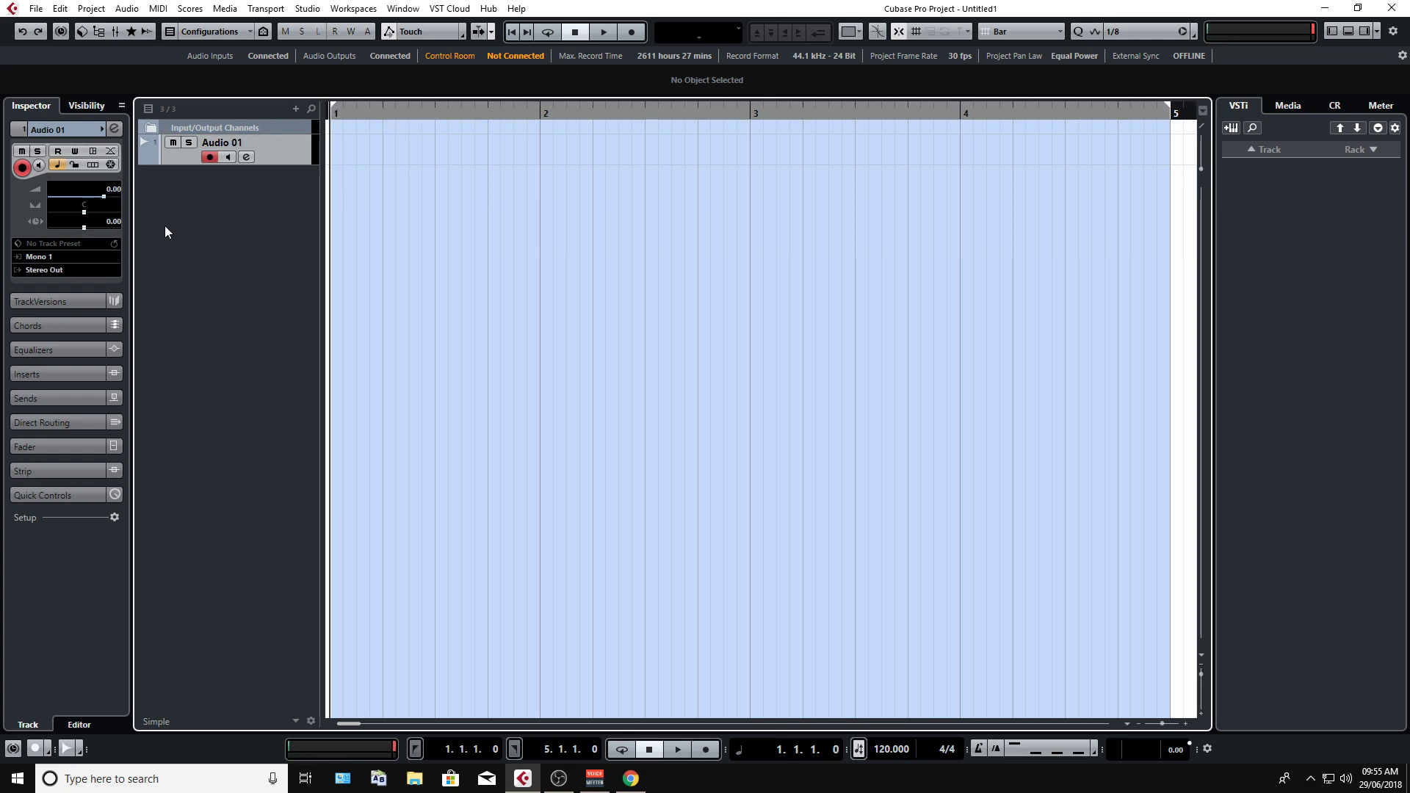
left_click(41, 257)
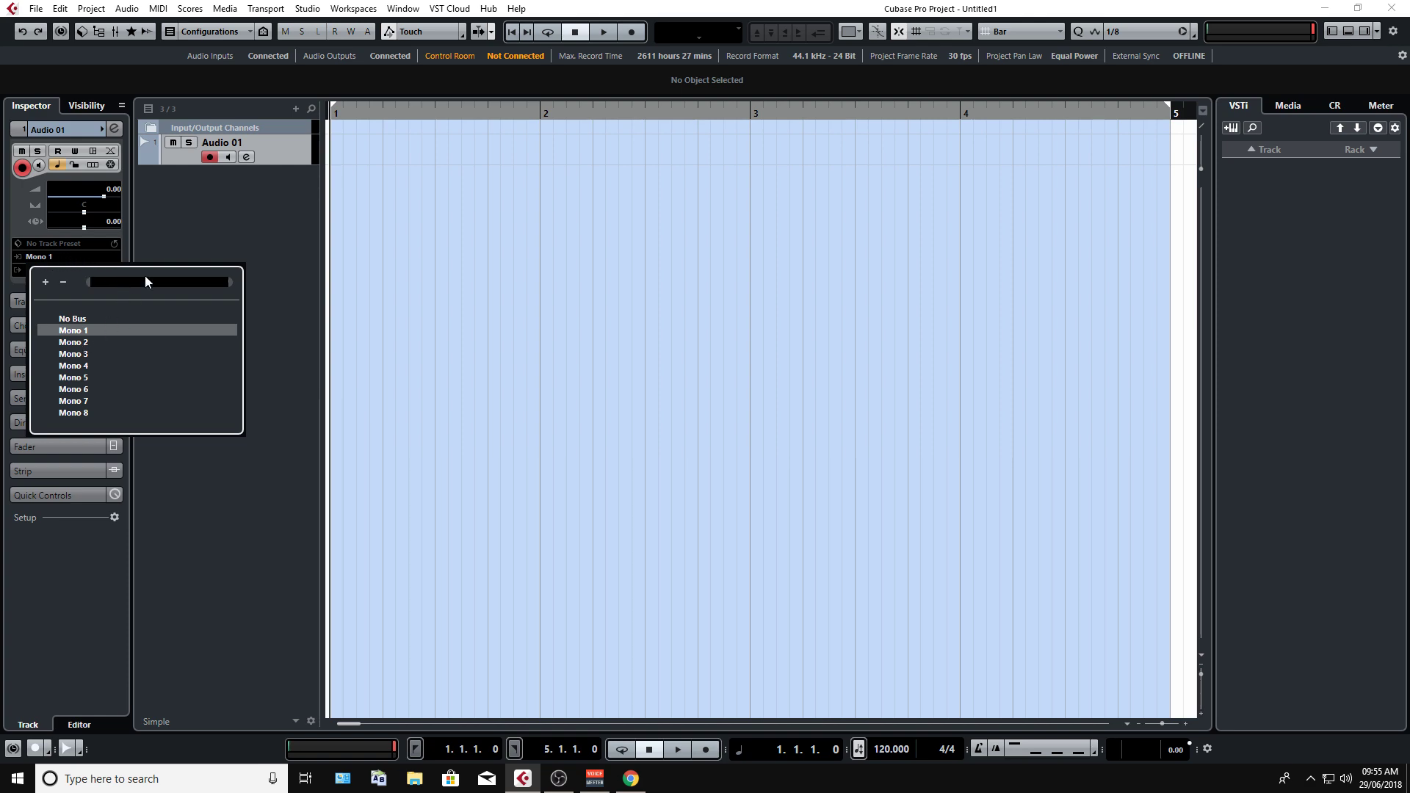
left_click(201, 222)
In Audio Connections Inputs, rename the Mono 1 bus to Vocal.
key("F4")
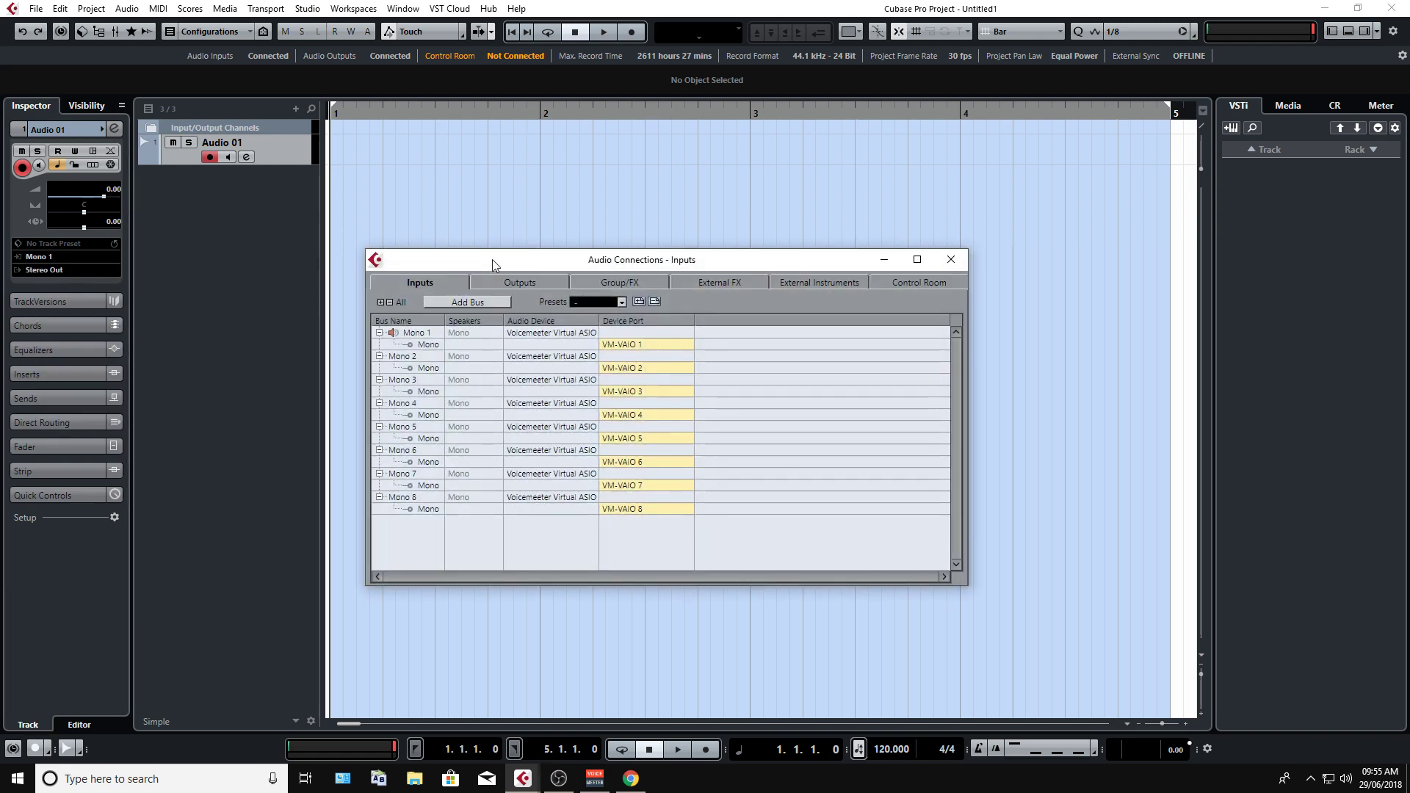
left_click_drag(488, 266, 479, 301)
right_click(423, 370)
left_click(482, 438)
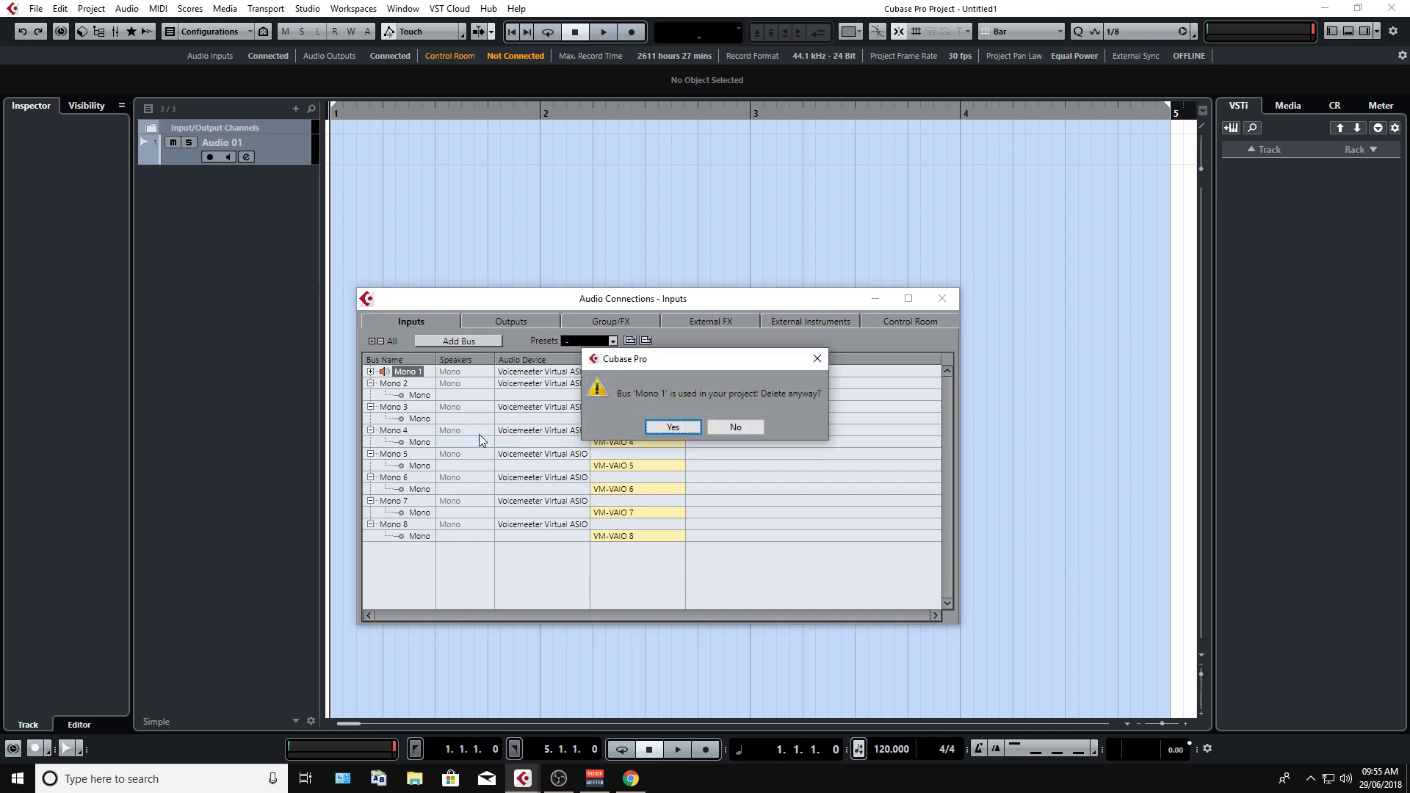
left_click(816, 358)
double_click(427, 371)
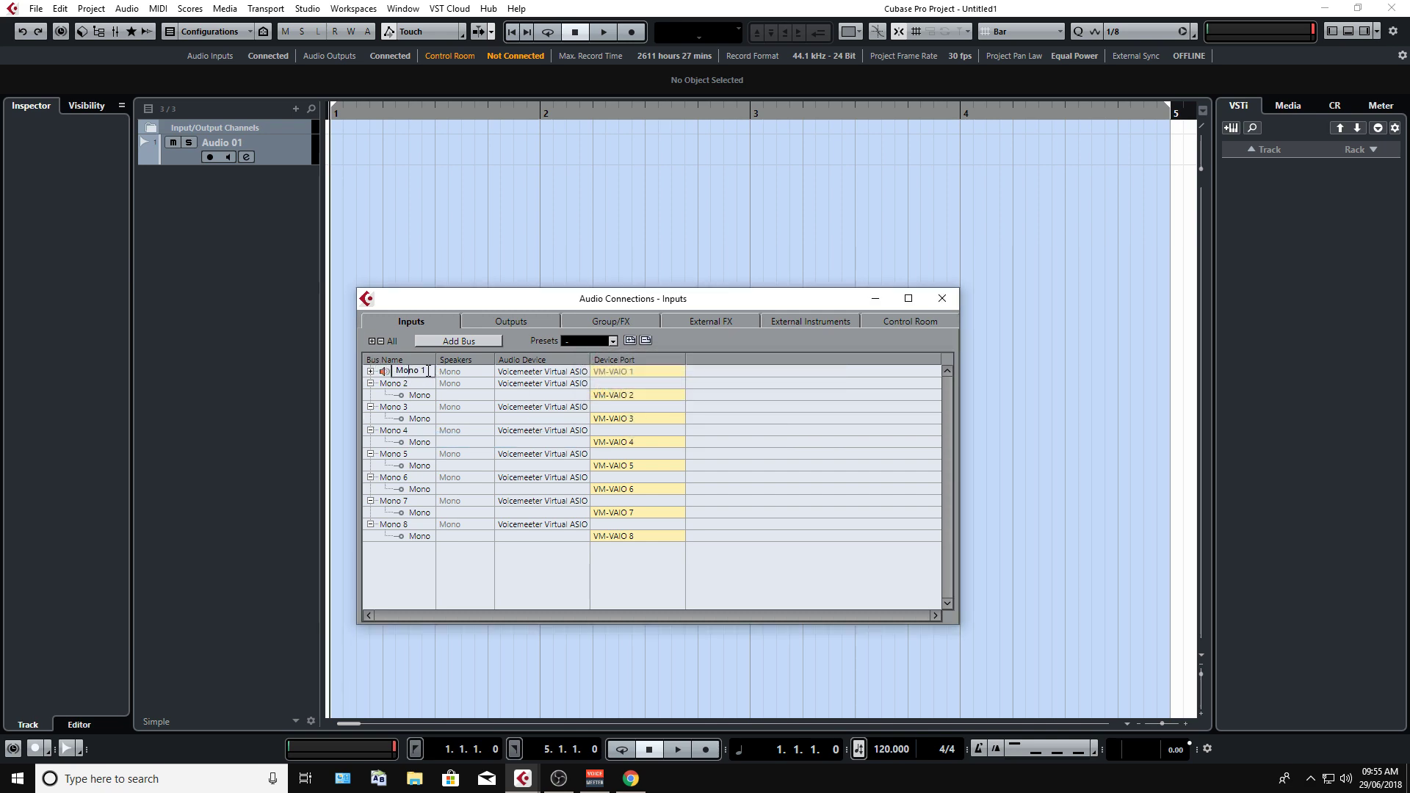
type("Vocal")
key("Return")
Rename the Mono 2 bus to Guitar, close Audio Connections, and select Audio 01.
left_click(397, 409)
key("Left")
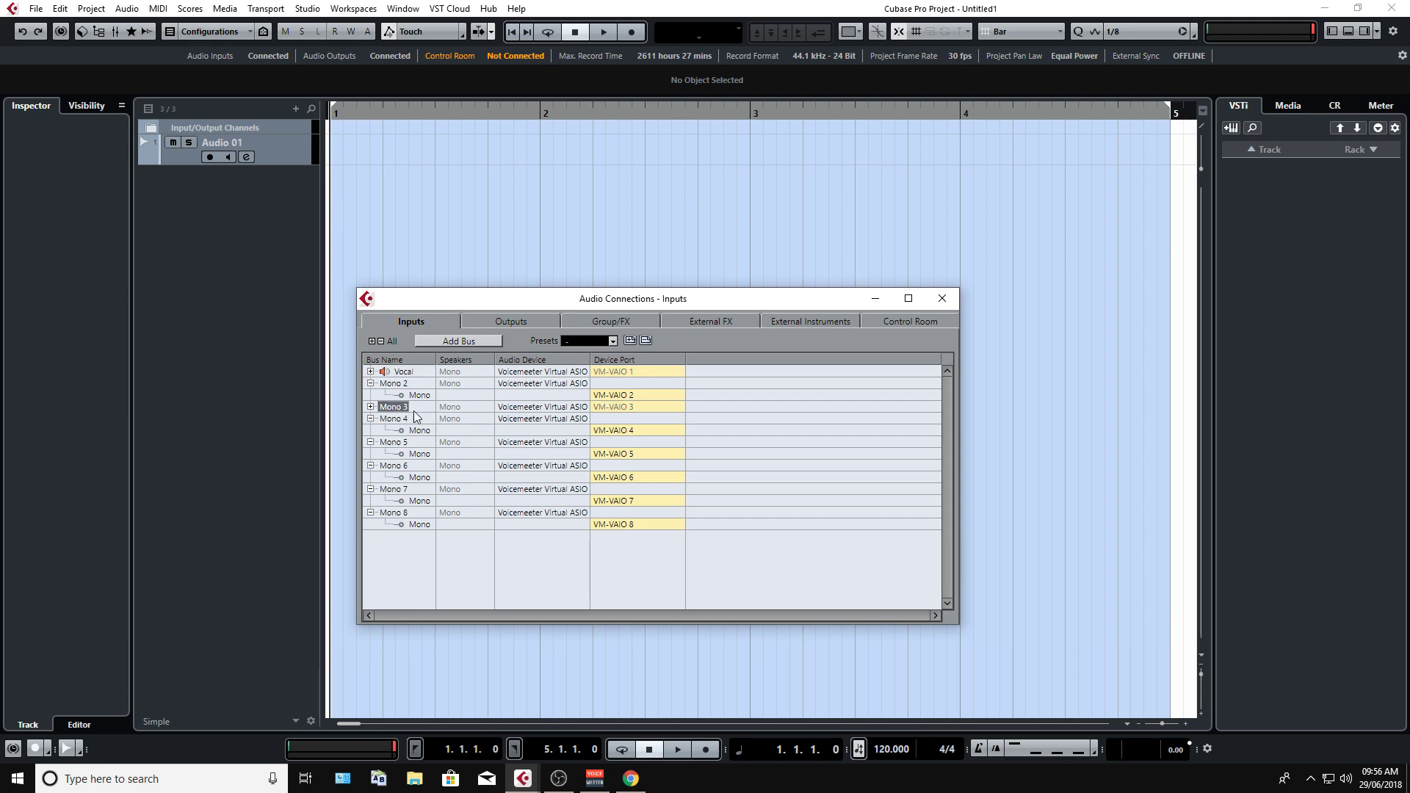
key("Right")
double_click(417, 384)
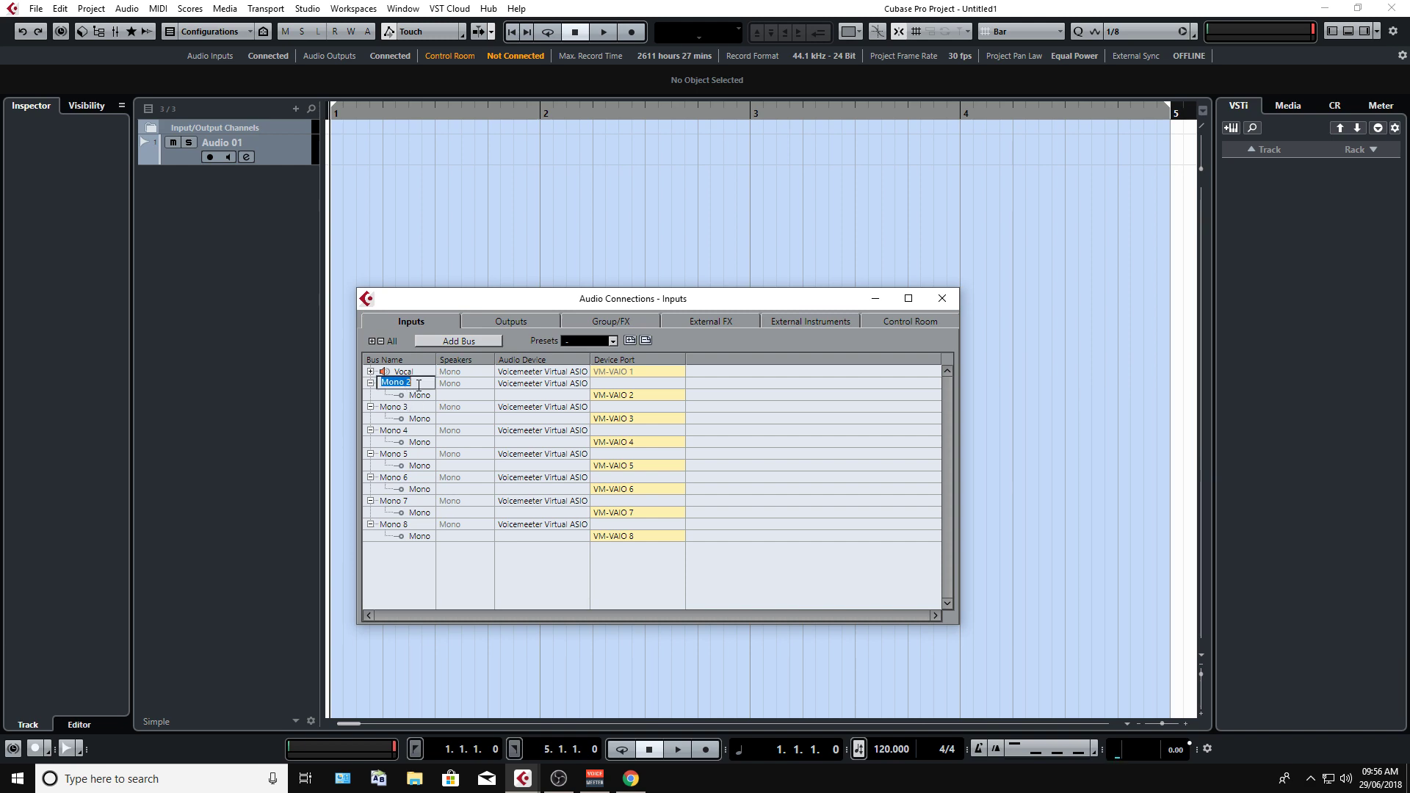
type("Guitar")
key("Return")
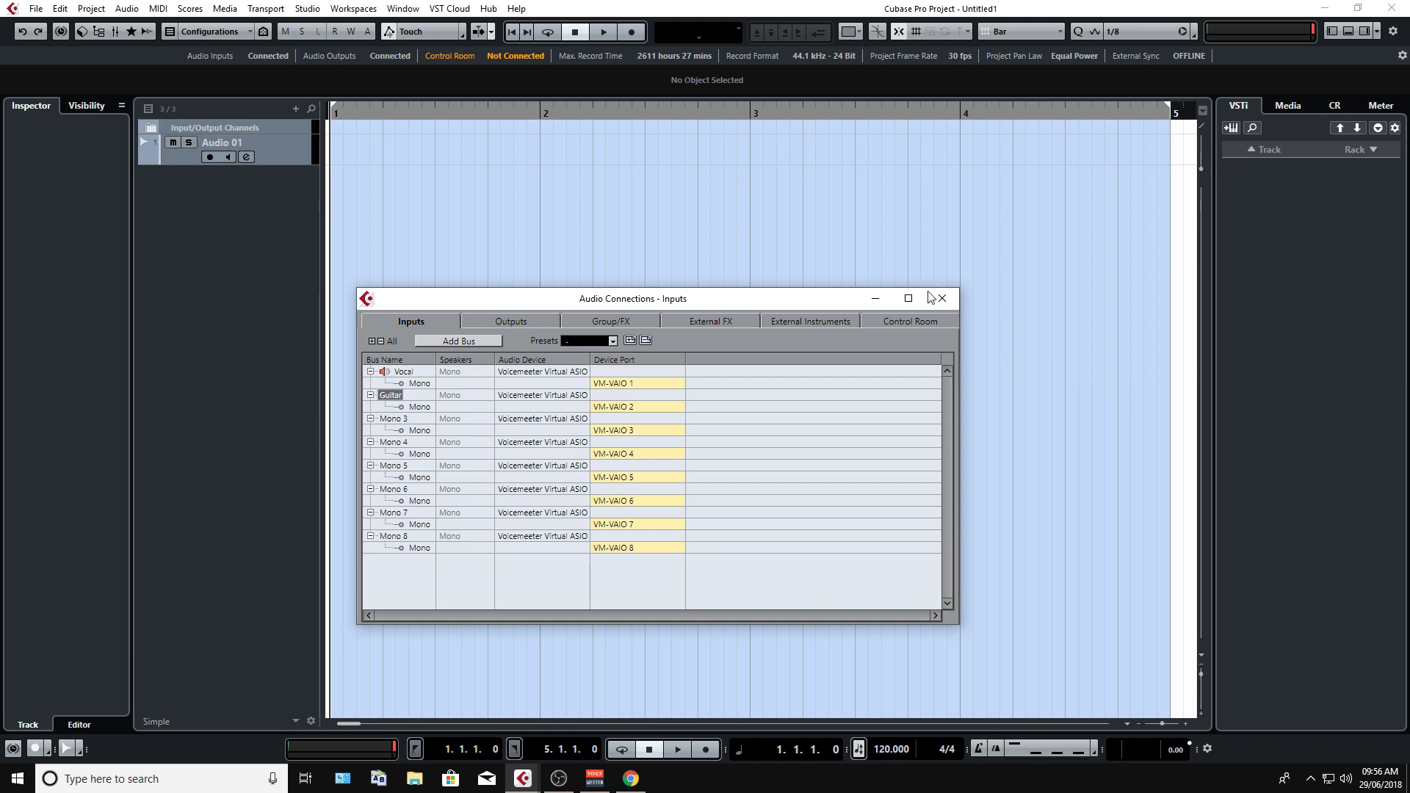
left_click(941, 296)
right_click(278, 140)
left_click(294, 204)
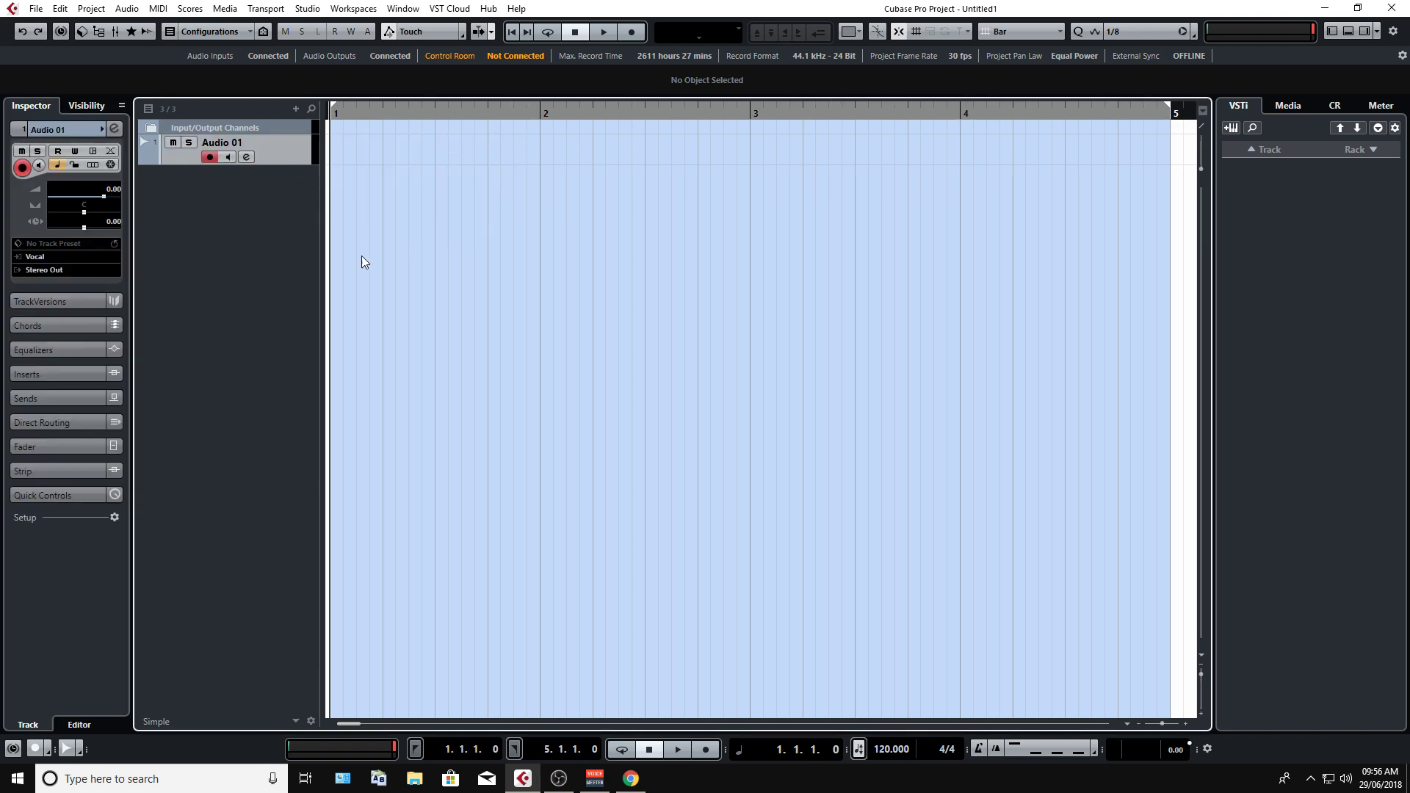
Switch Audio 01's input bus from Vocal to Mono 4, leaving the output on Stereo Out.
left_click(52, 275)
left_click(69, 331)
left_click(35, 256)
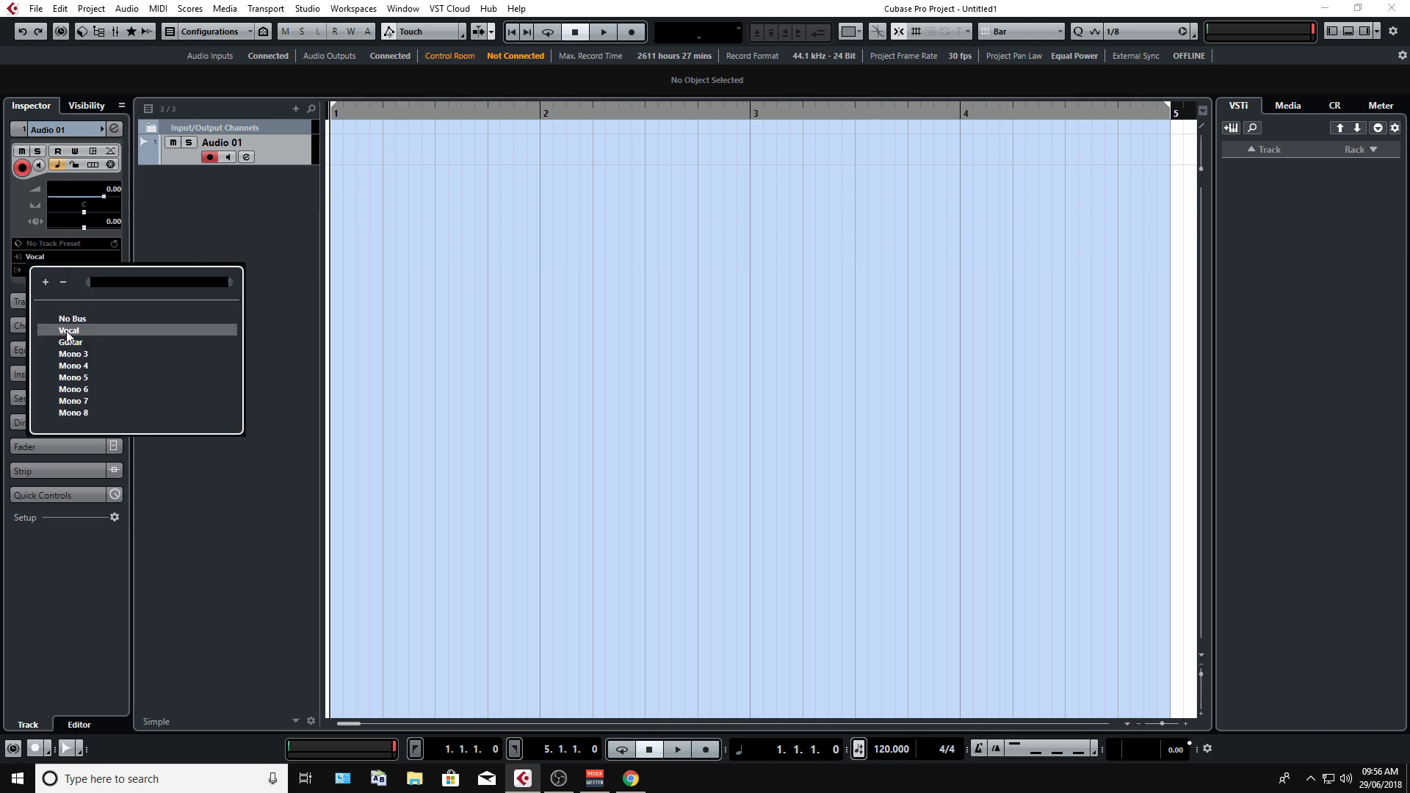
key("Escape")
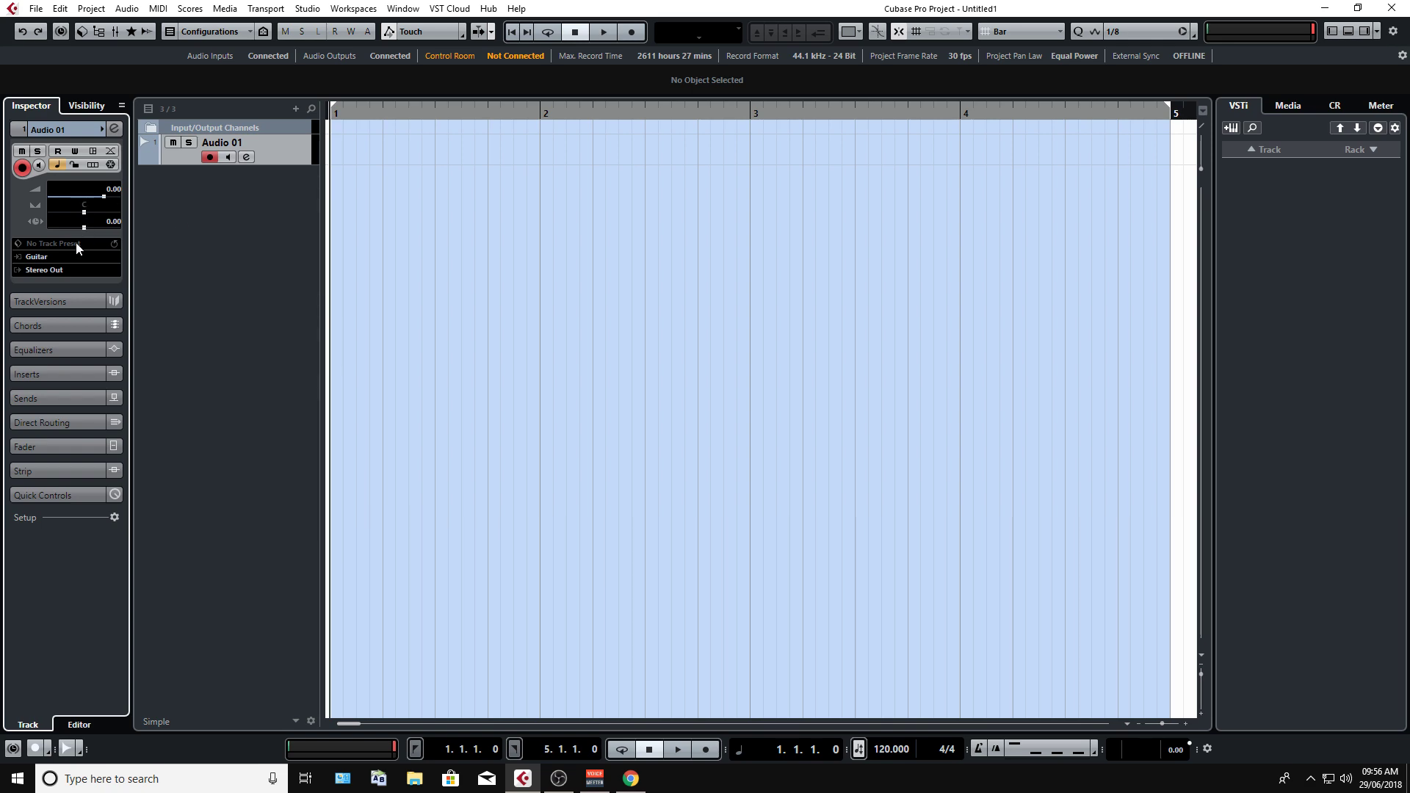
left_click(49, 258)
left_click(77, 366)
left_click(457, 276)
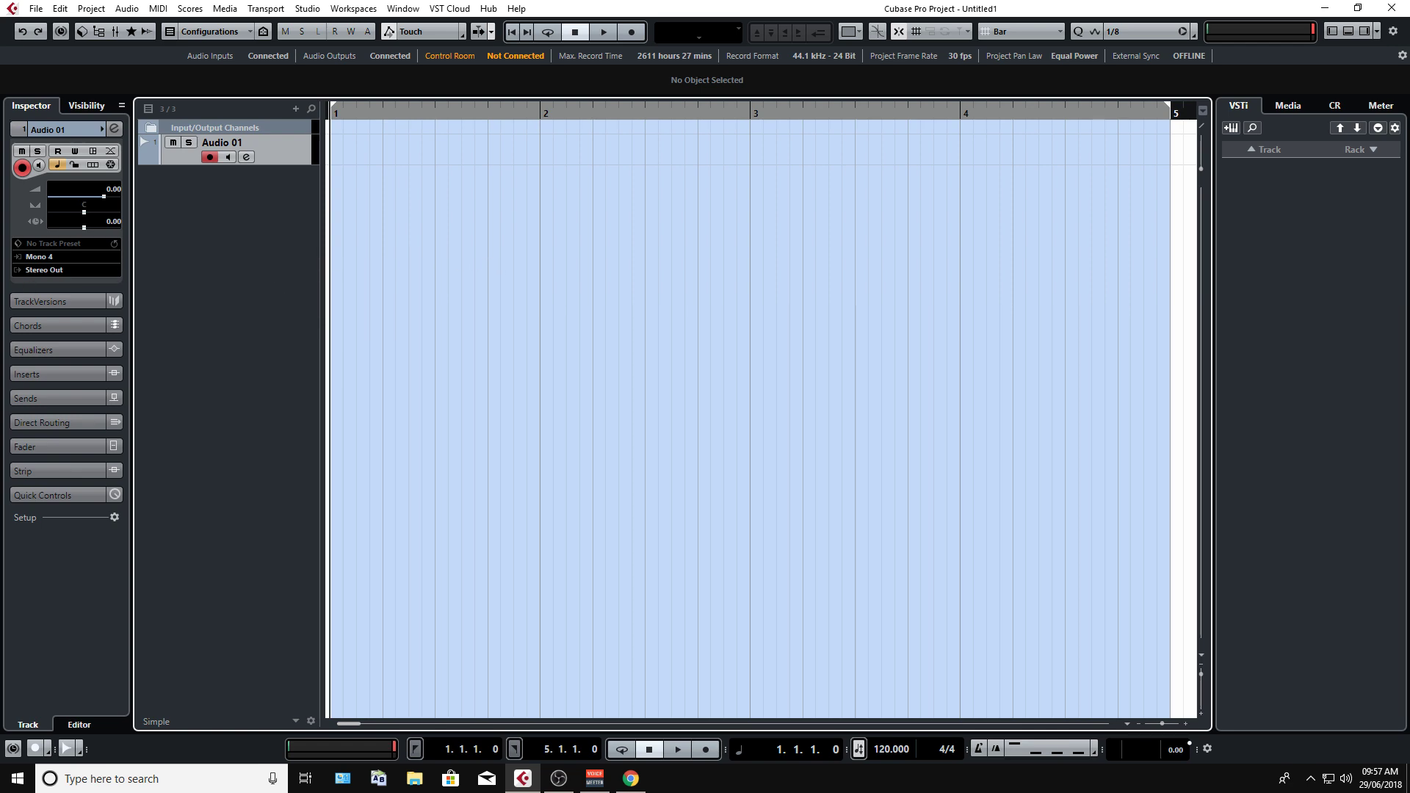
Return from the web browser to the Cubase project and widen the track list.
key("alt+Tab")
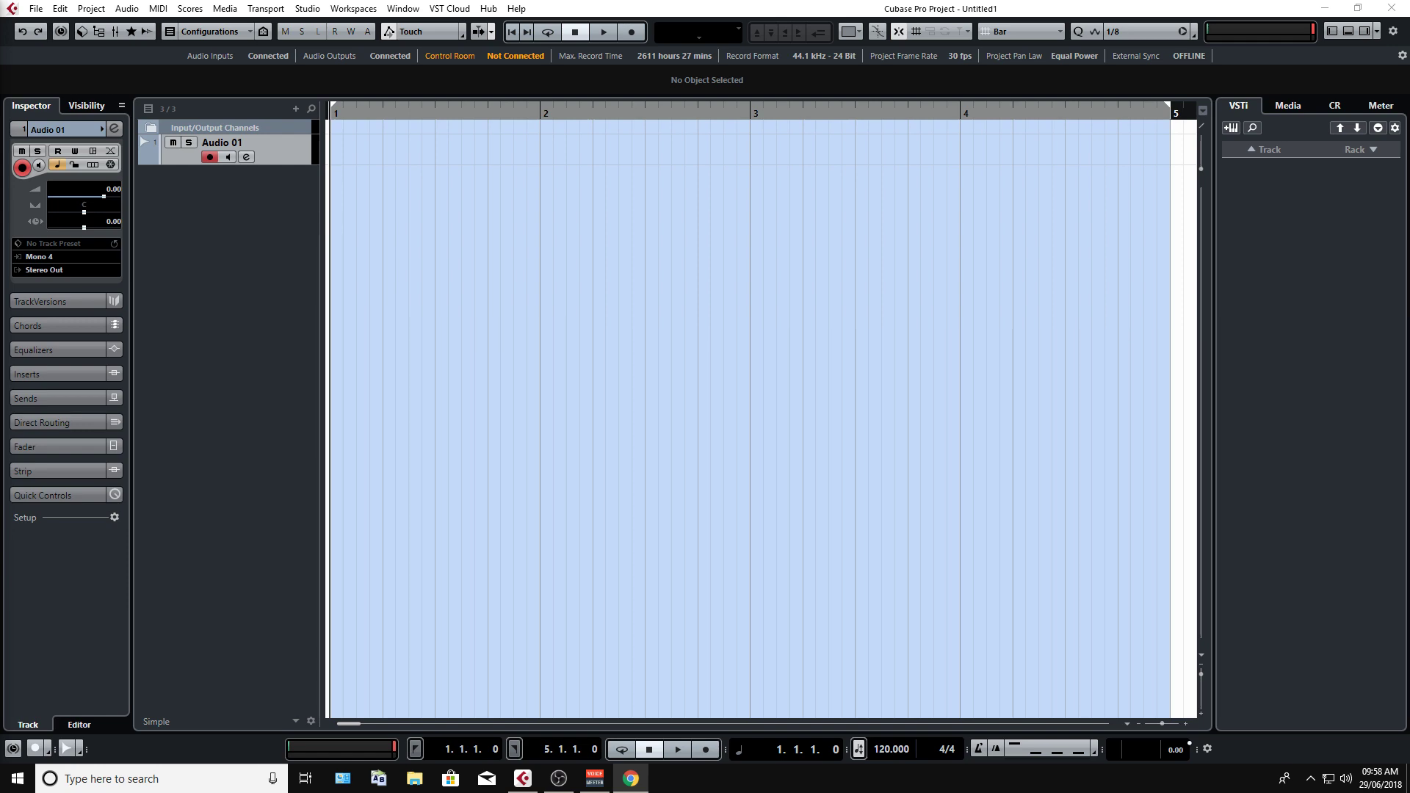
left_click(456, 269)
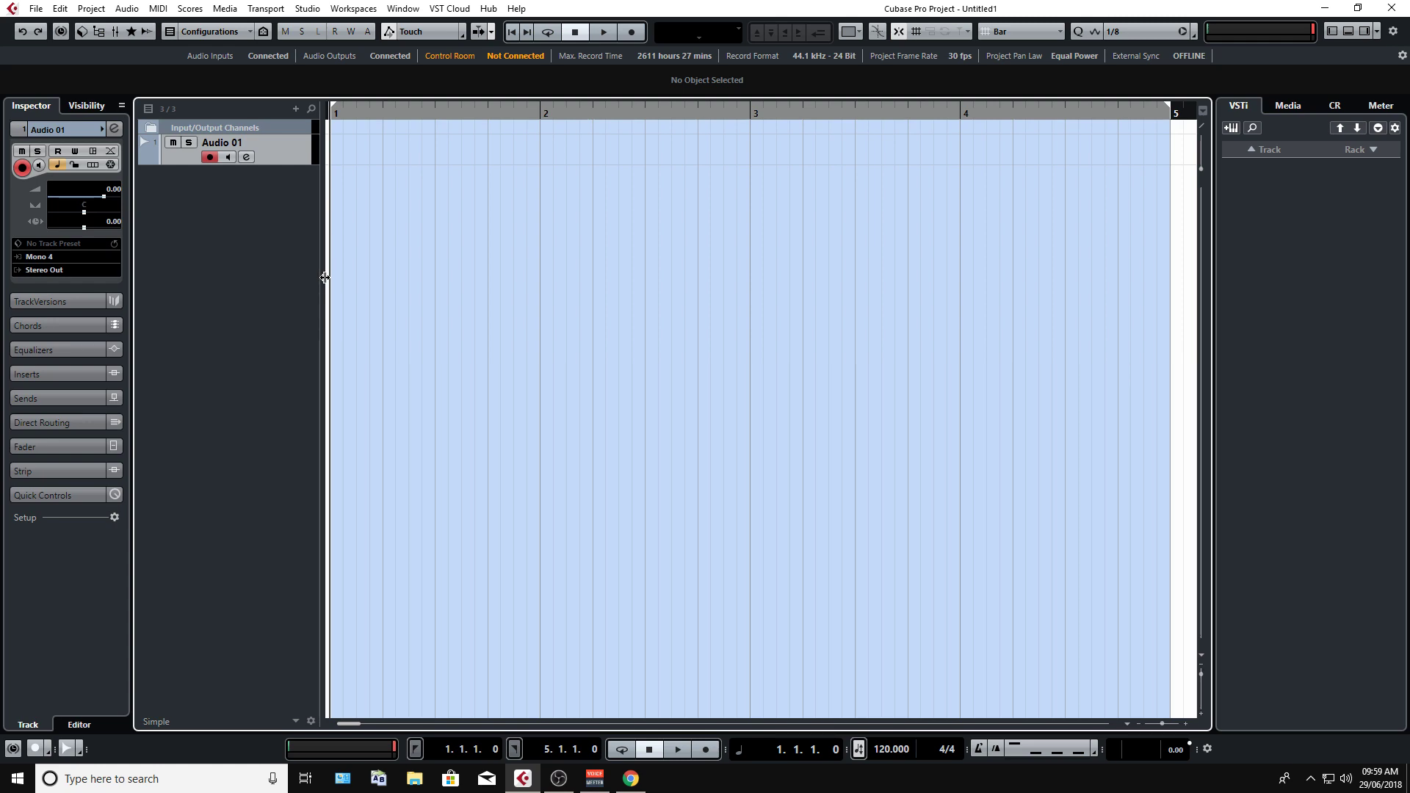
left_click_drag(304, 285, 355, 285)
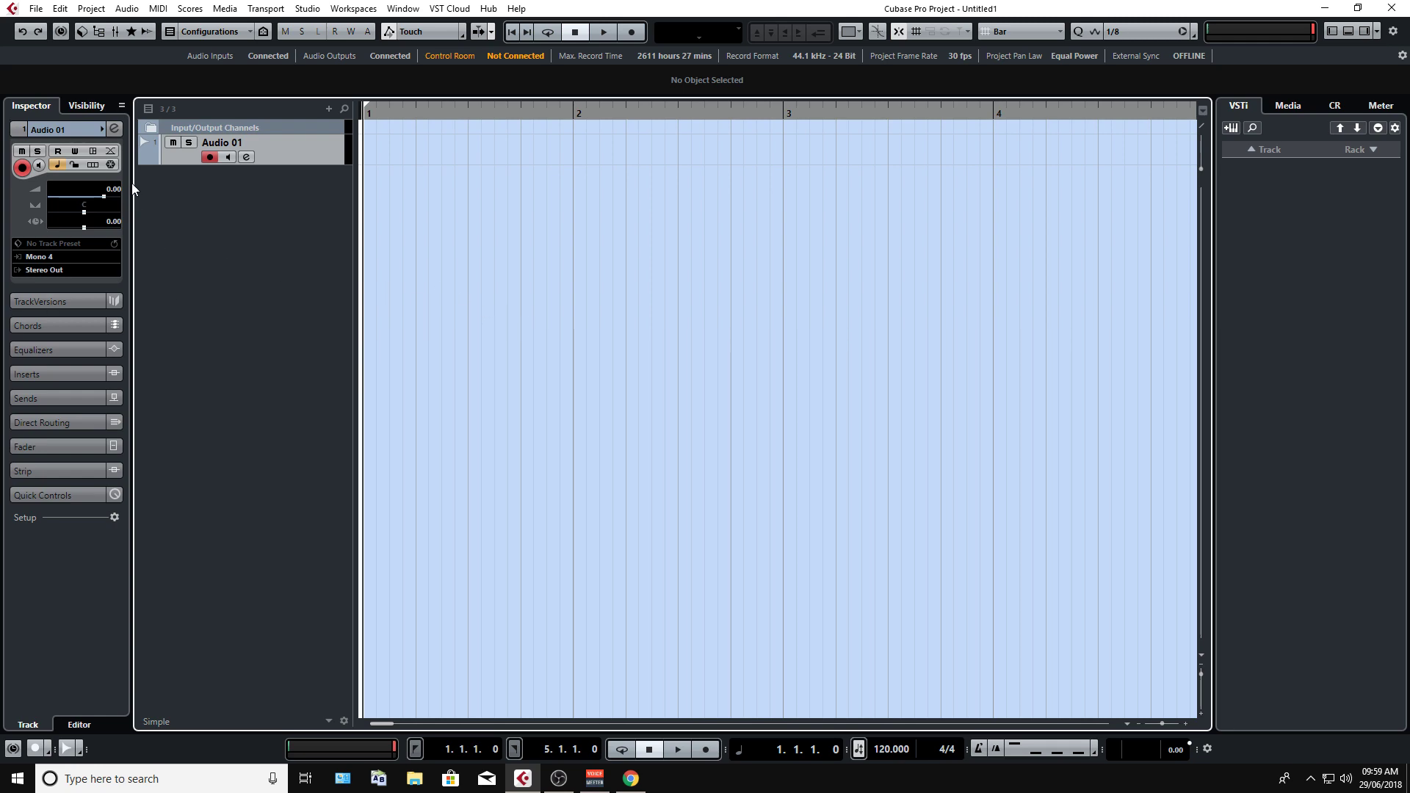
Review the input and output buses in the Audio Connections window (F4), then close it.
key("F4")
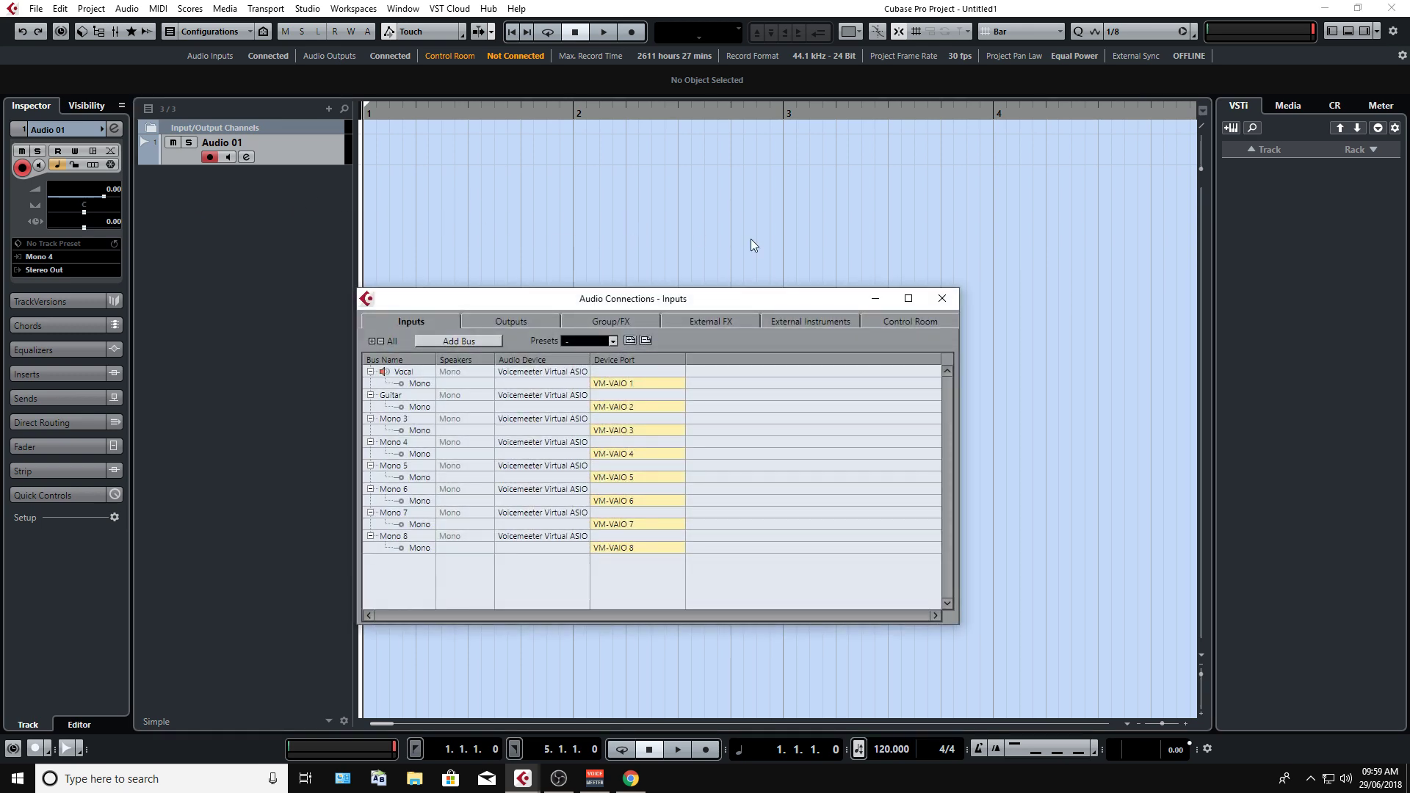
left_click_drag(801, 298, 909, 251)
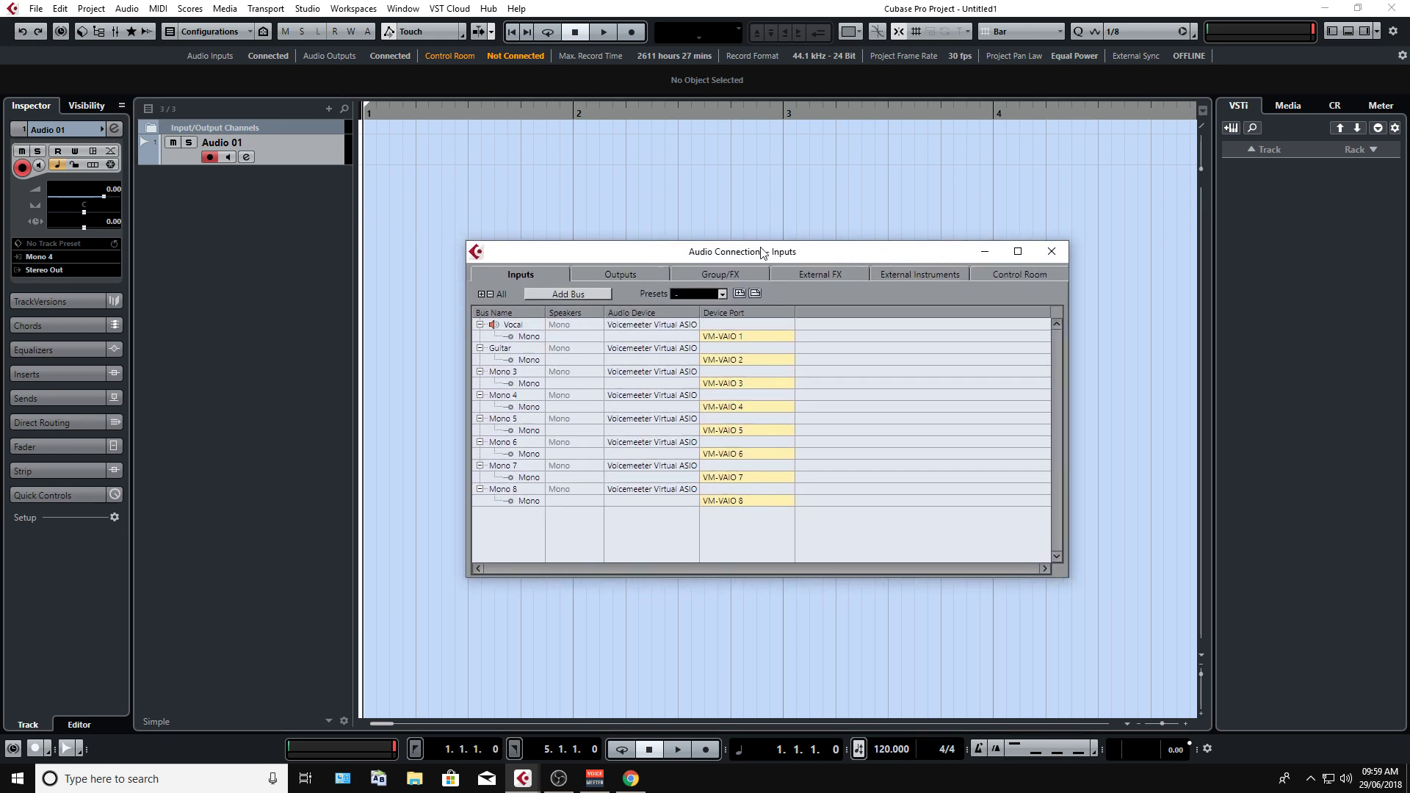
left_click(640, 274)
left_click(527, 275)
left_click(1047, 251)
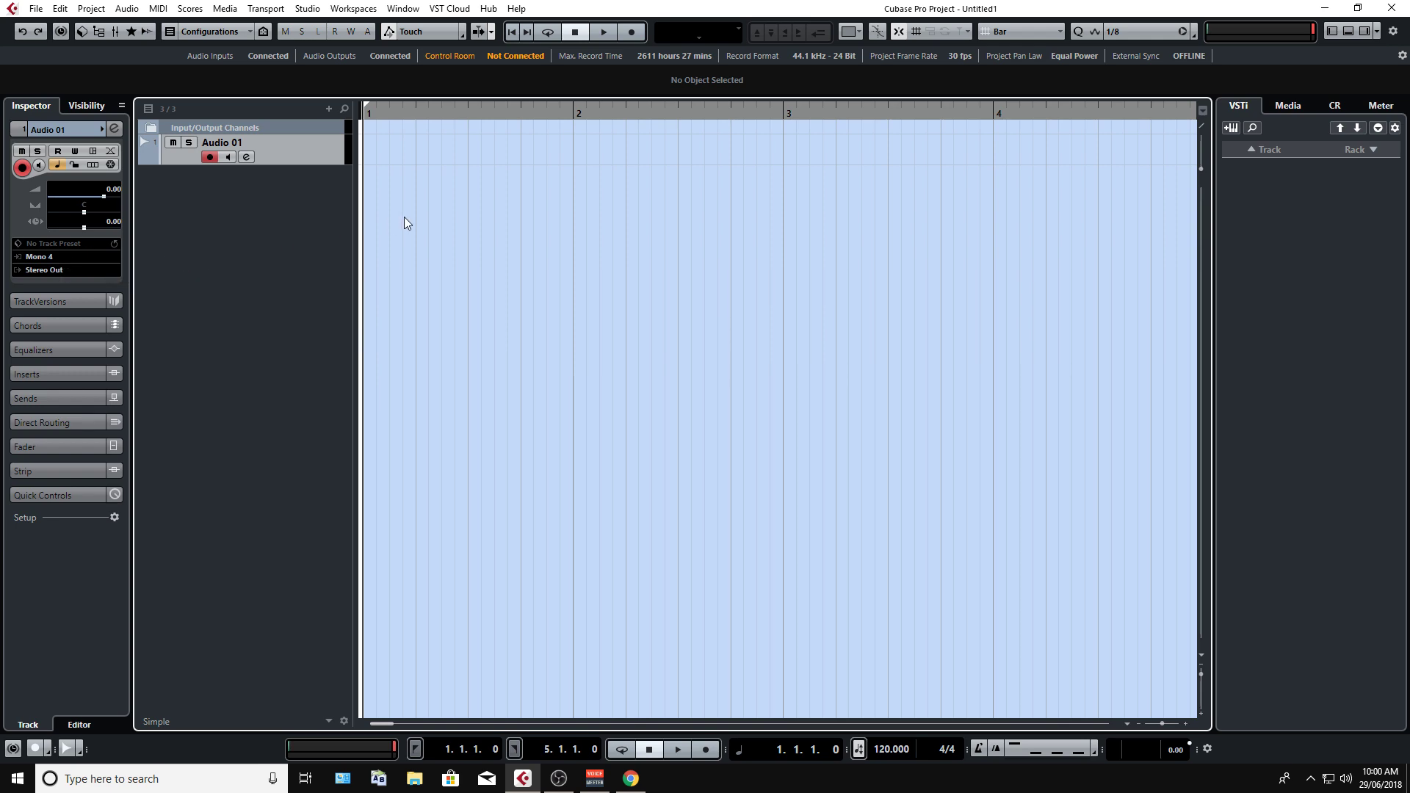
Recheck the Outputs tab in Audio Connections, then set Audio 01's output to No Bus.
key("F4")
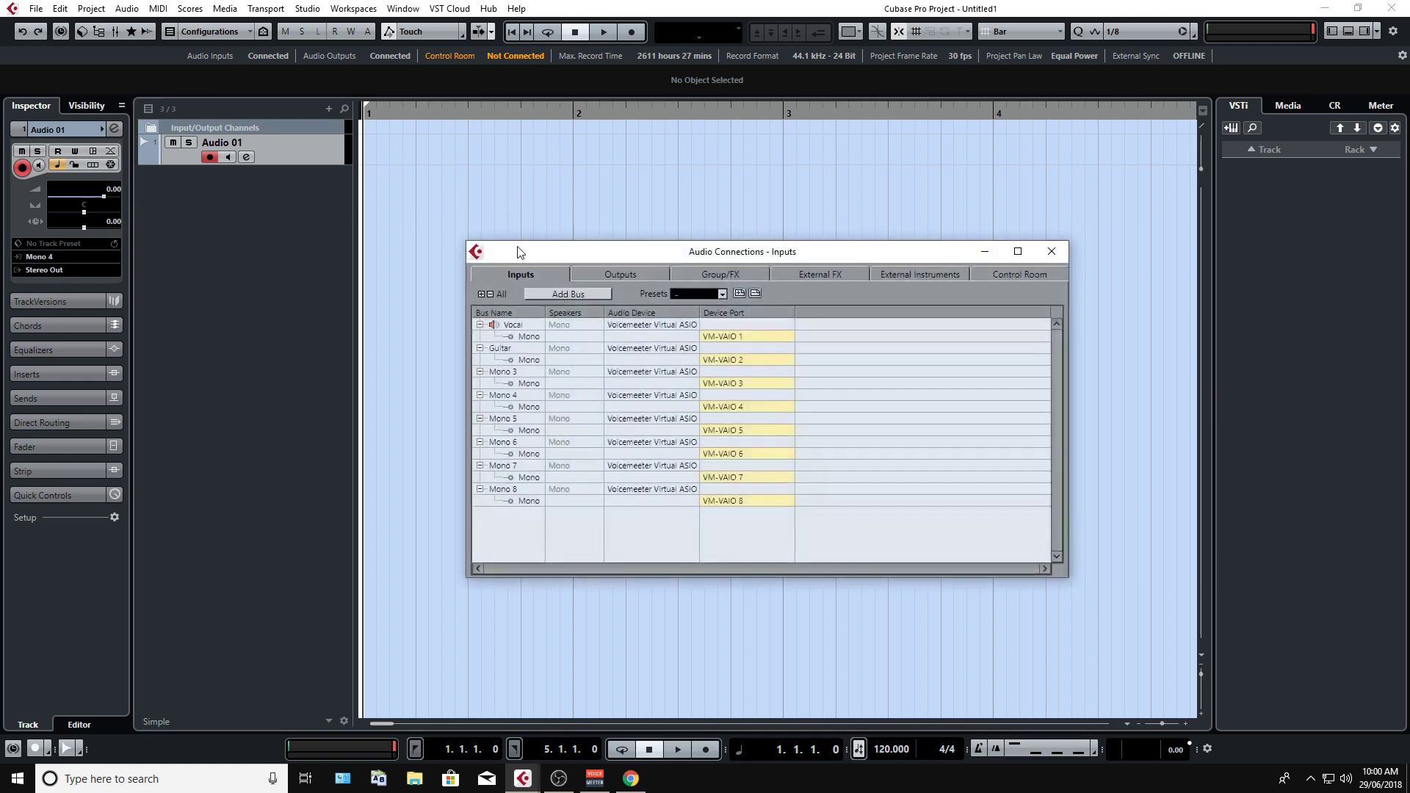
left_click(617, 273)
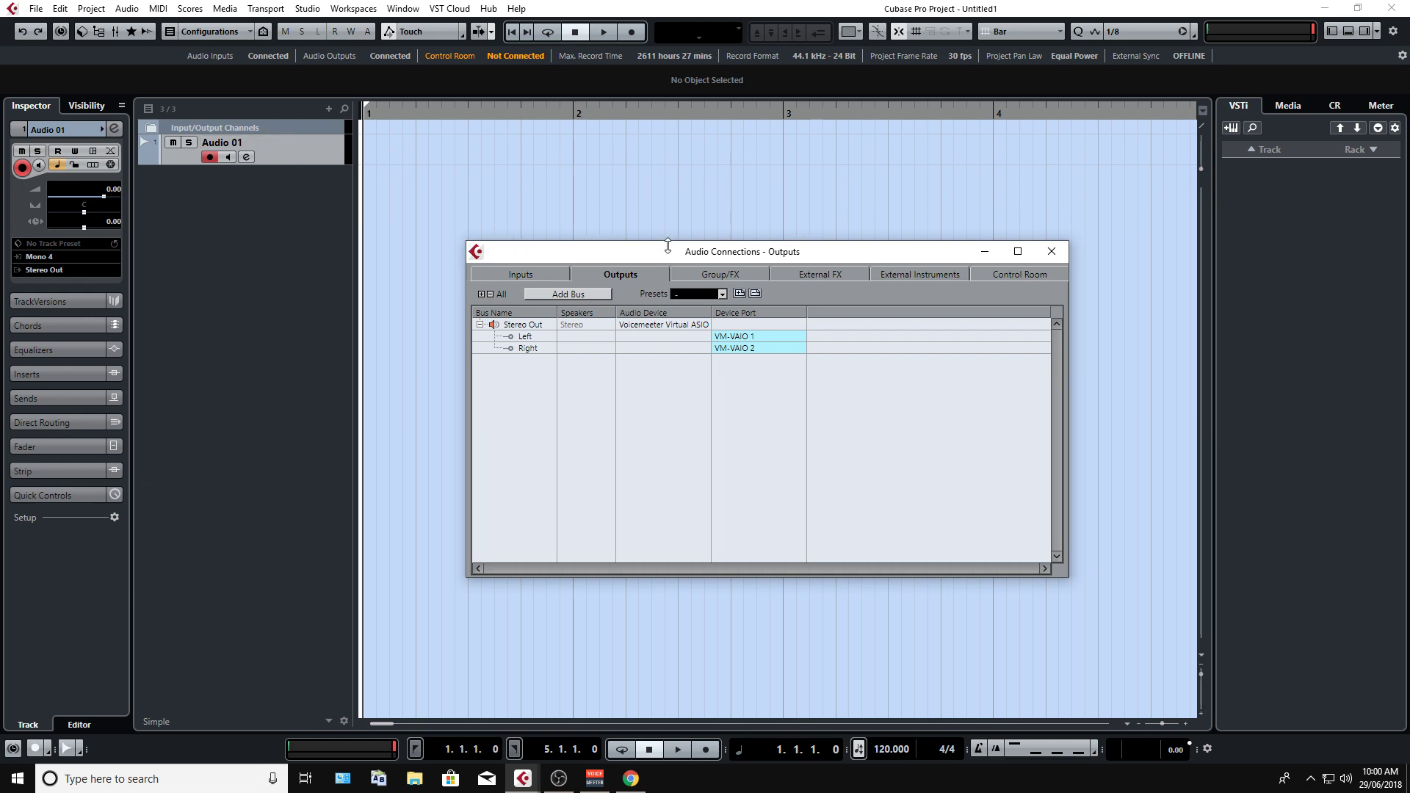
left_click_drag(565, 251, 526, 274)
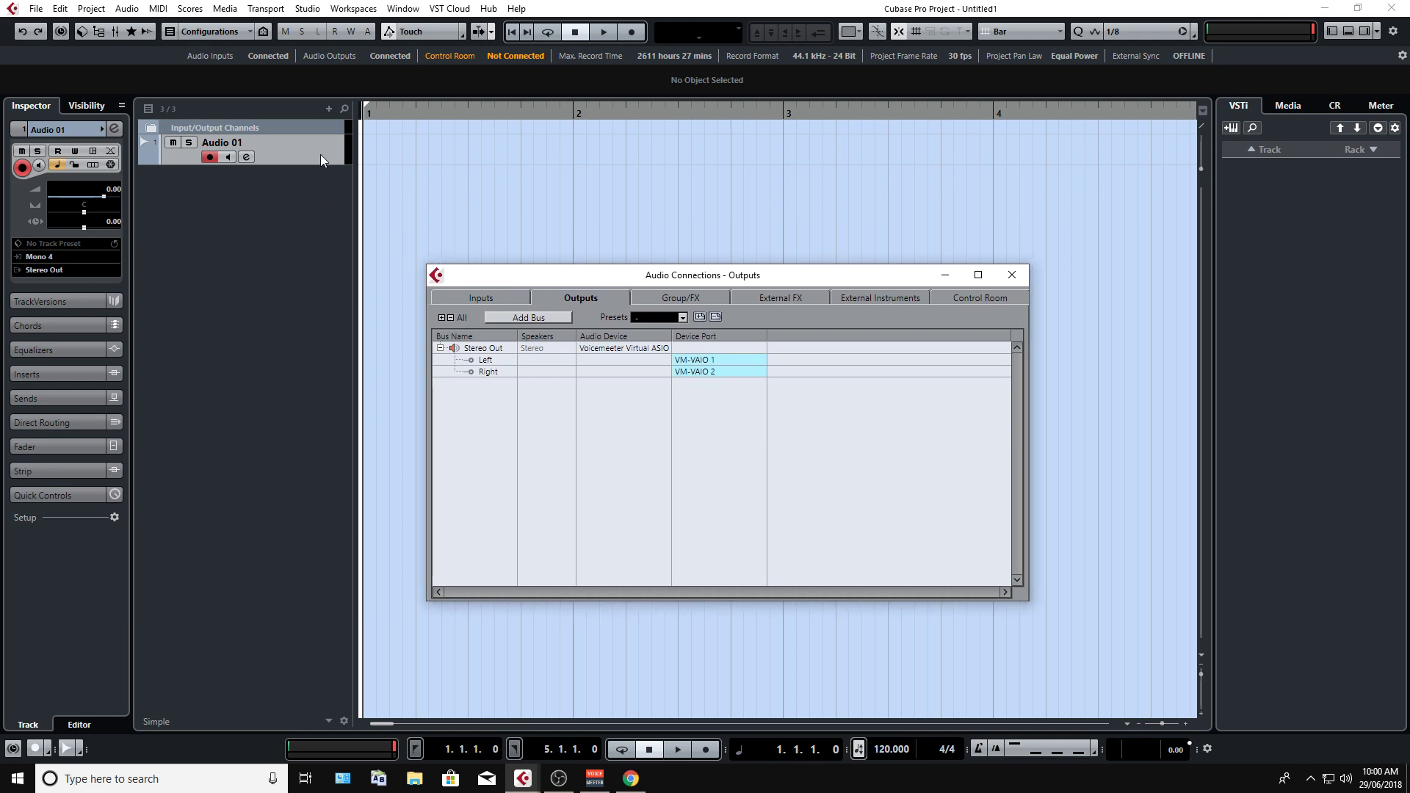
key("F4")
left_click(58, 270)
left_click(77, 332)
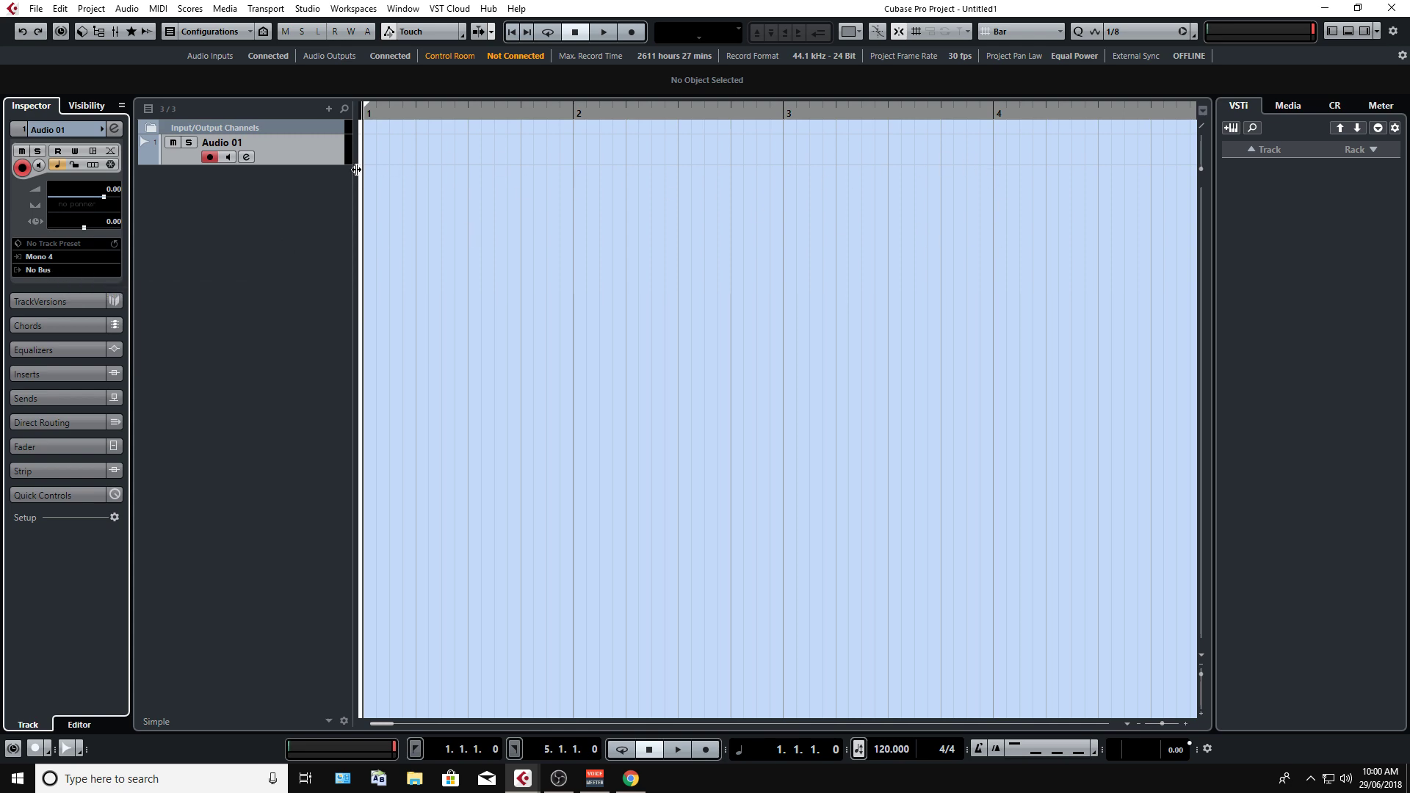
Route Audio 01's output back to Stereo Out and confirm it on the Audio Connections Outputs tab.
left_click(77, 270)
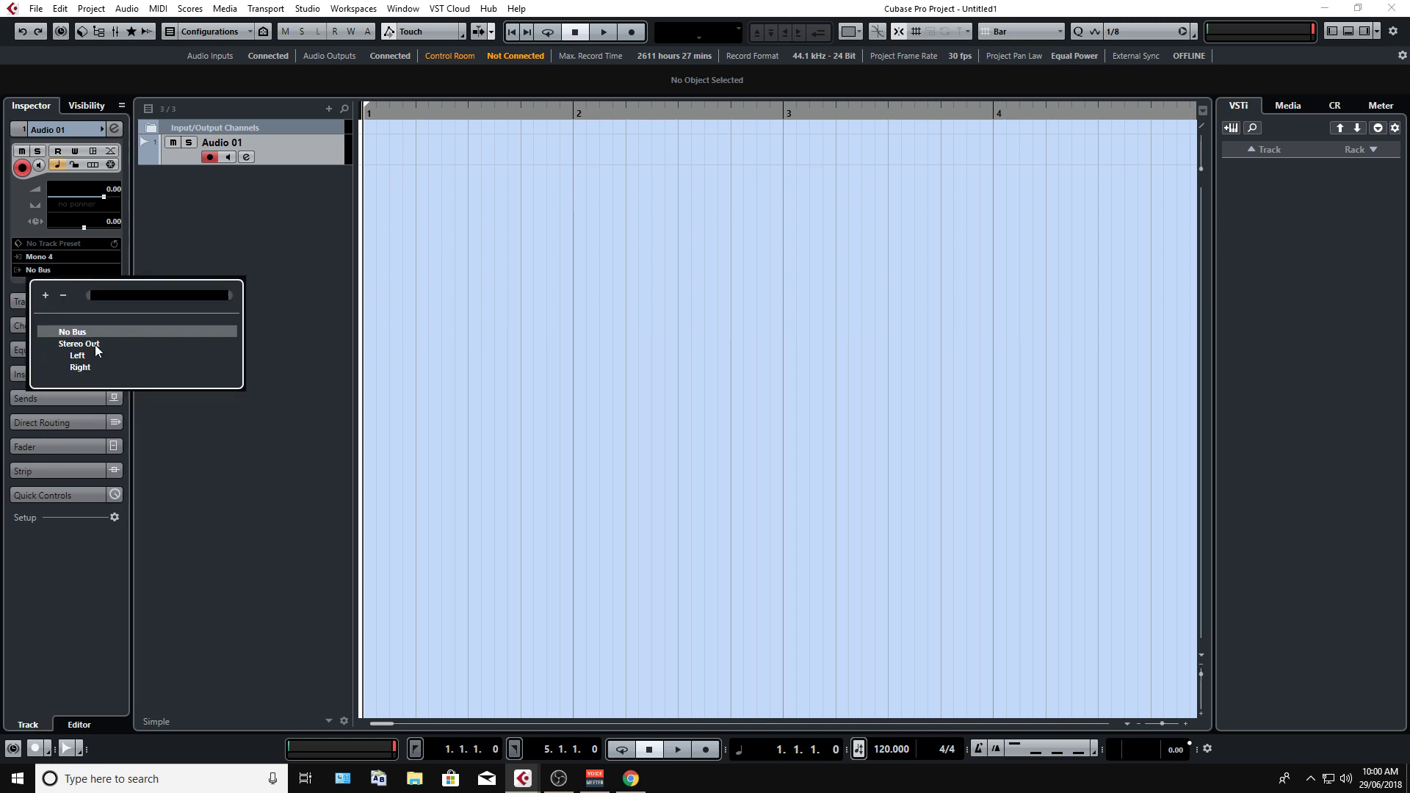
left_click(79, 344)
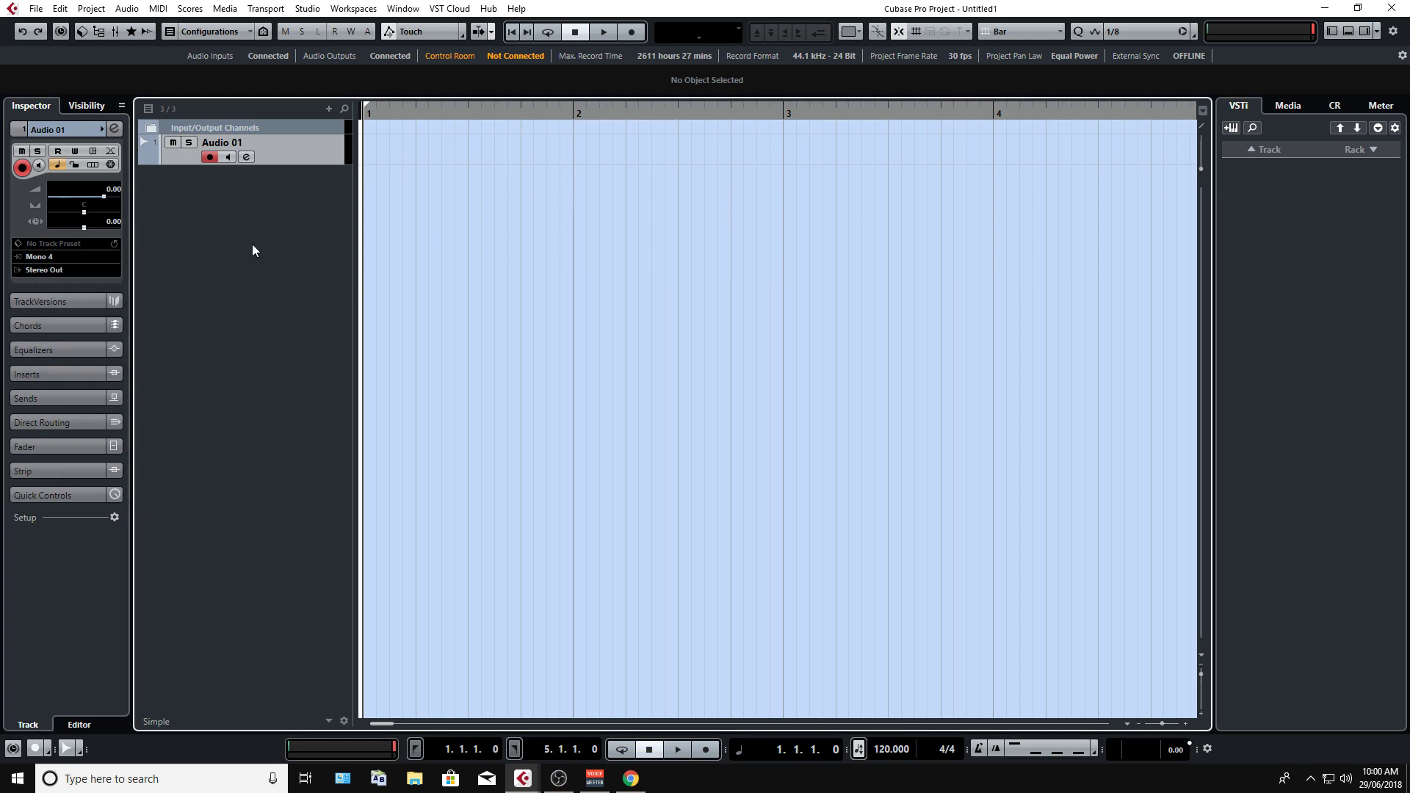
key("F4")
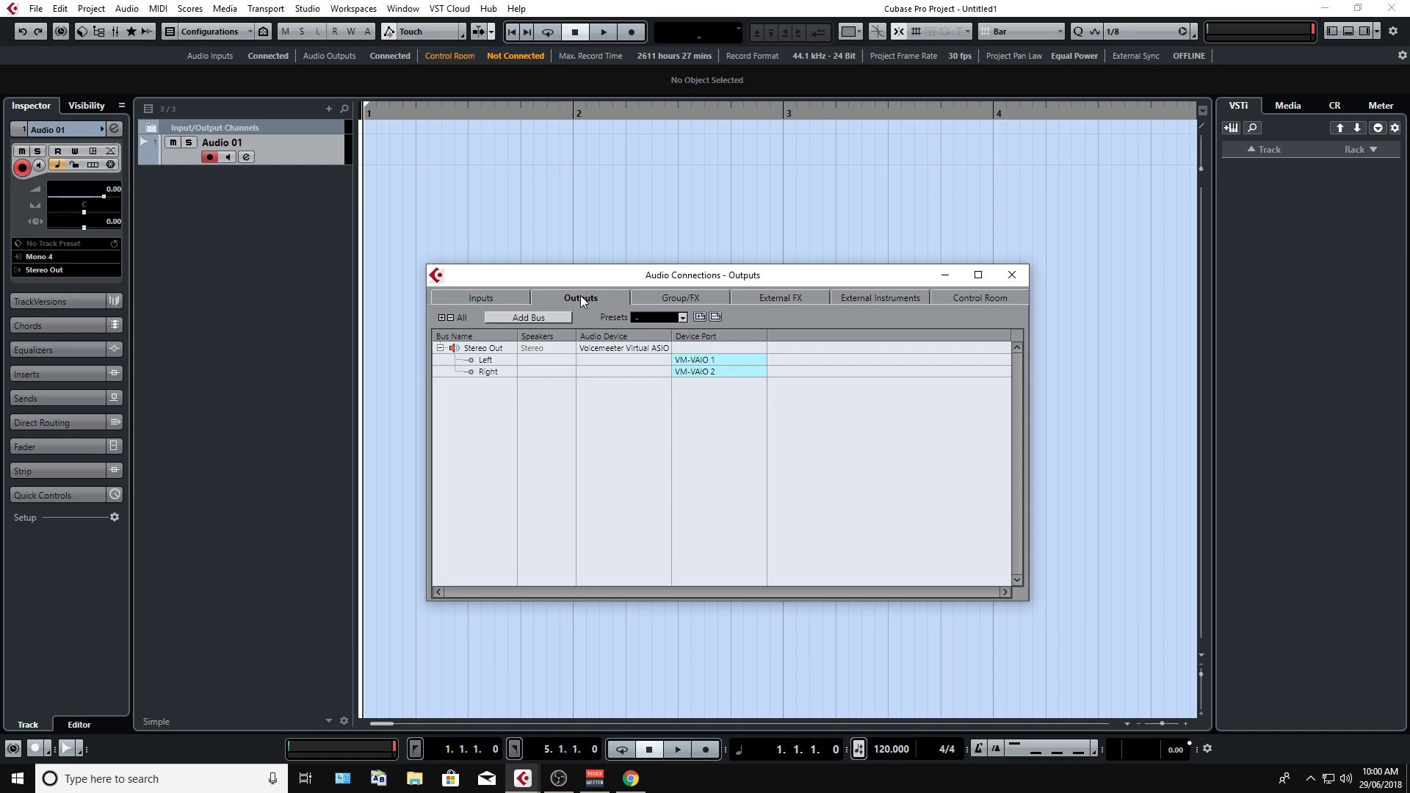
left_click(1011, 274)
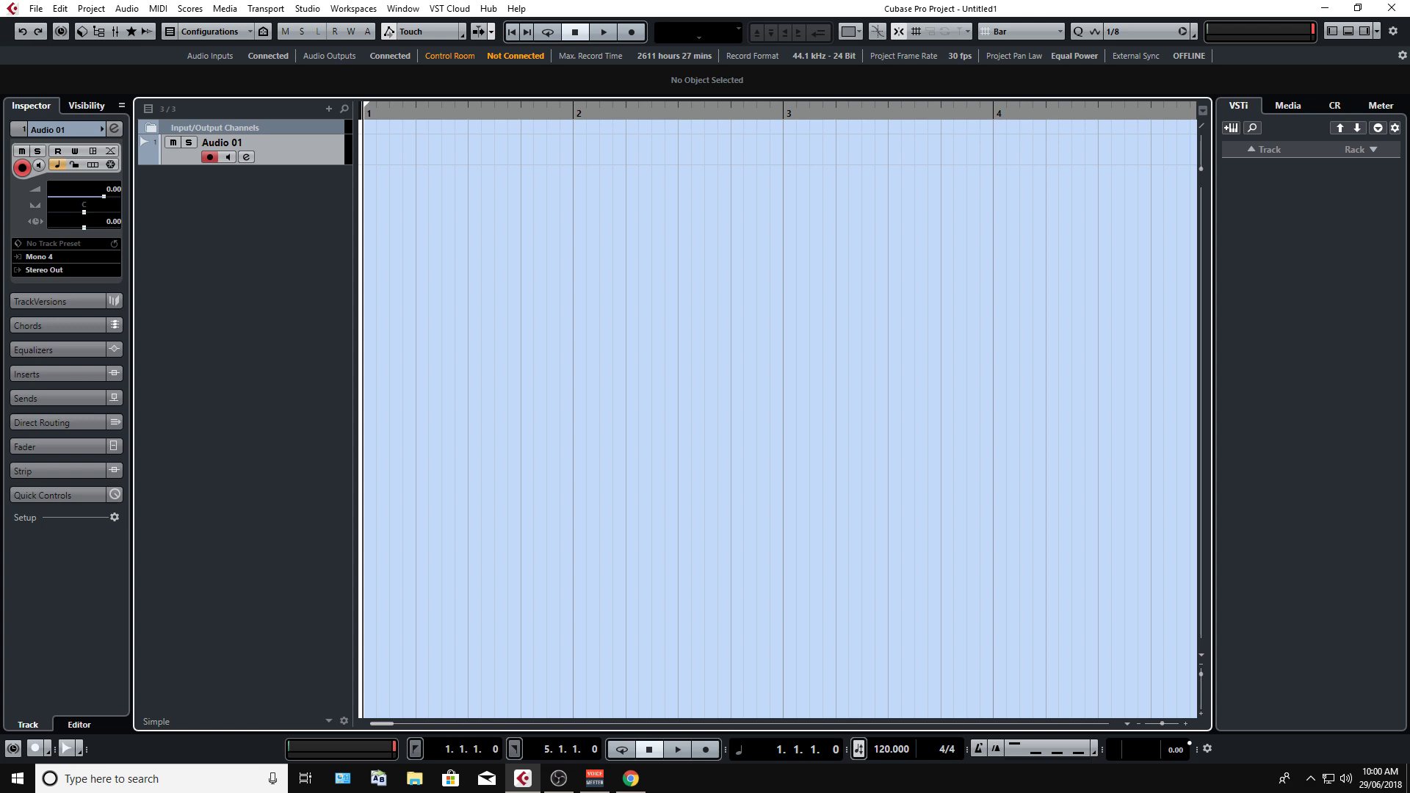
key("alt+Tab")
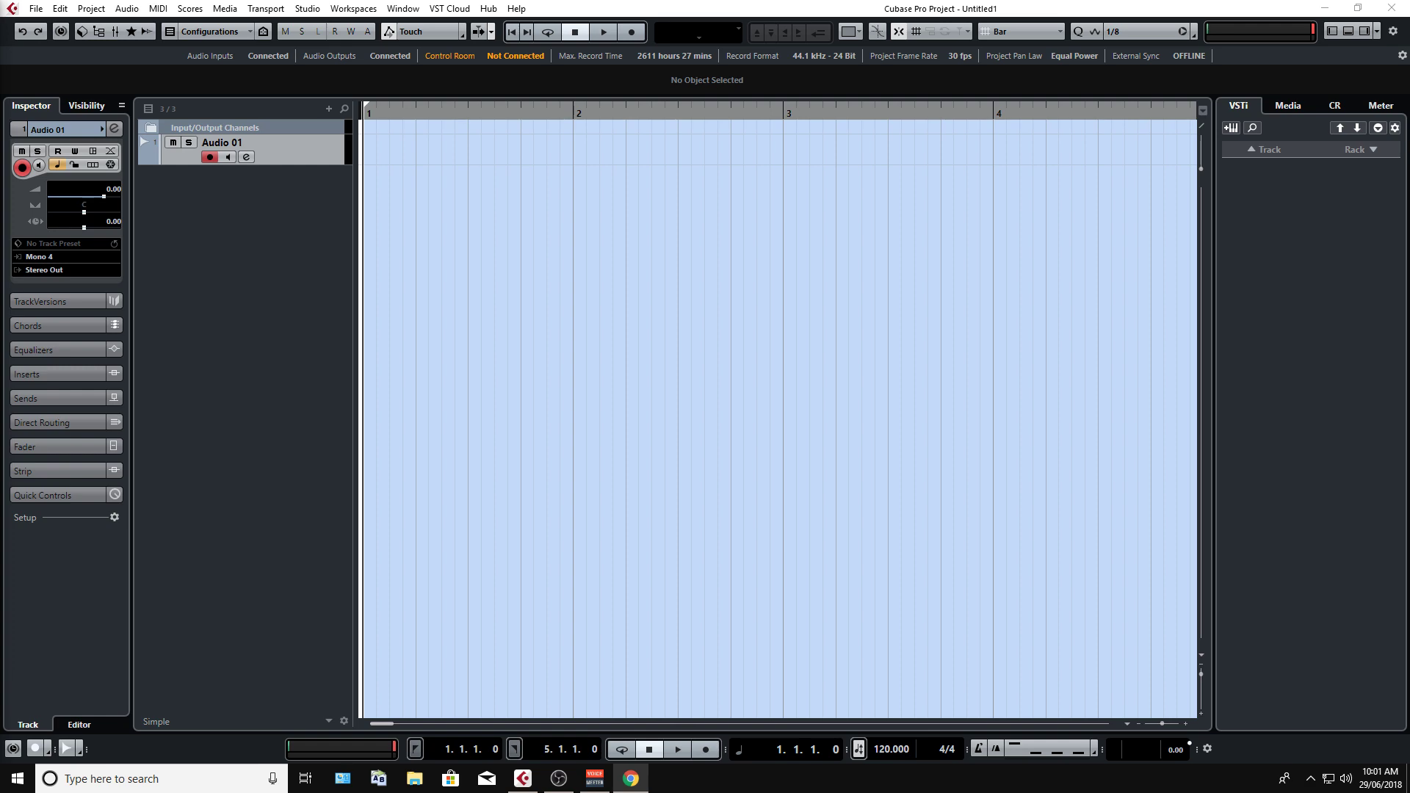
left_click(580, 306)
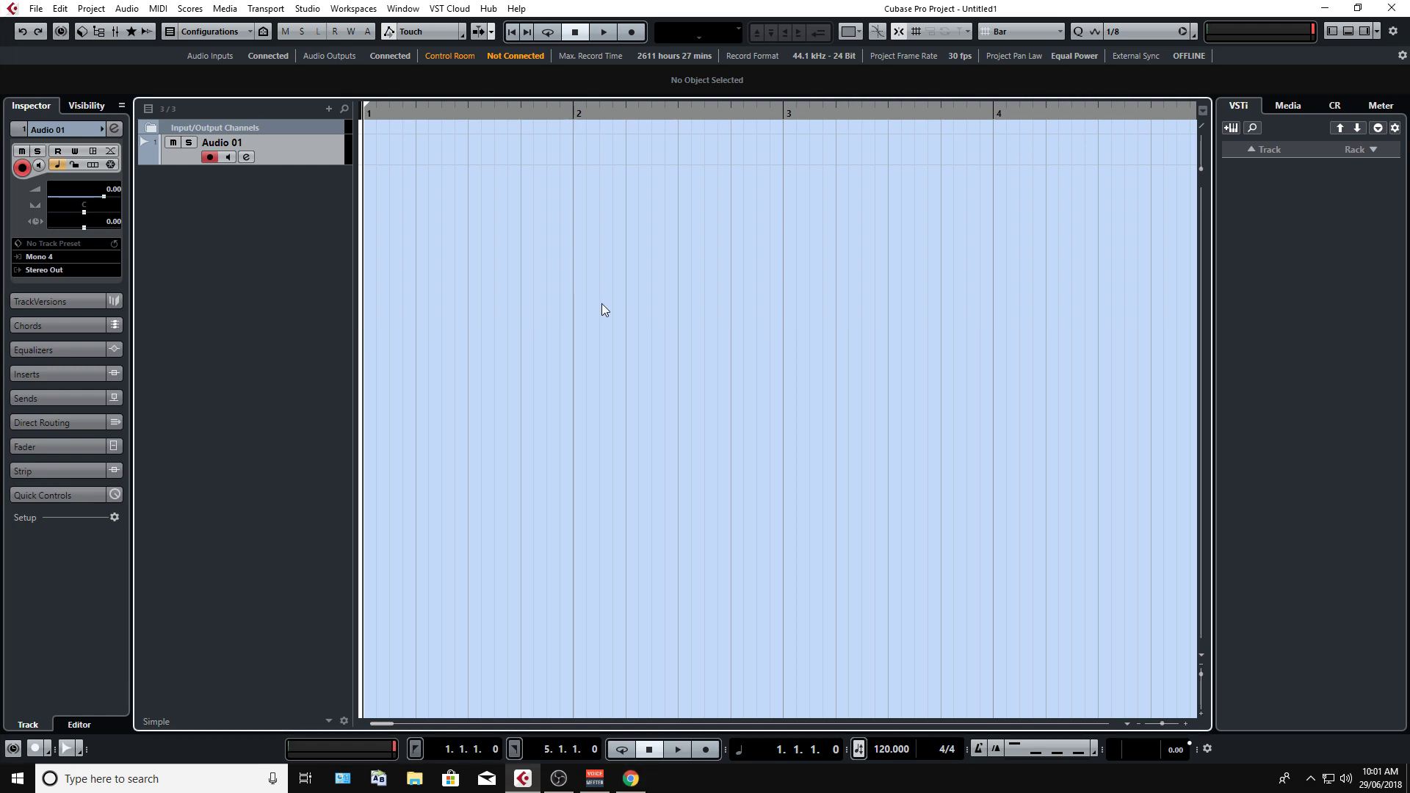
Show the Media browser, dismiss Find Missing Samples, and close the Groove Agent SE Pomona window.
left_click(1286, 109)
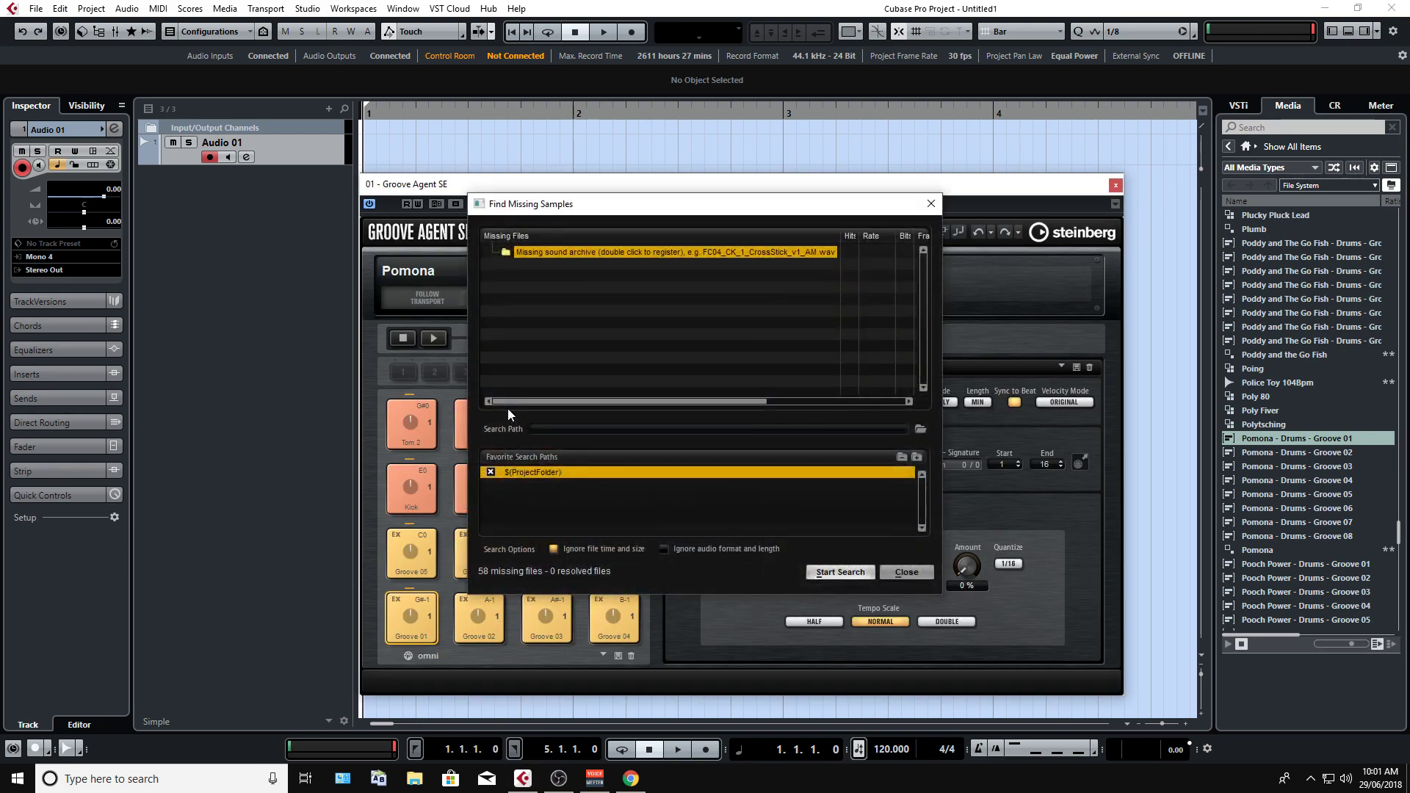
left_click(931, 205)
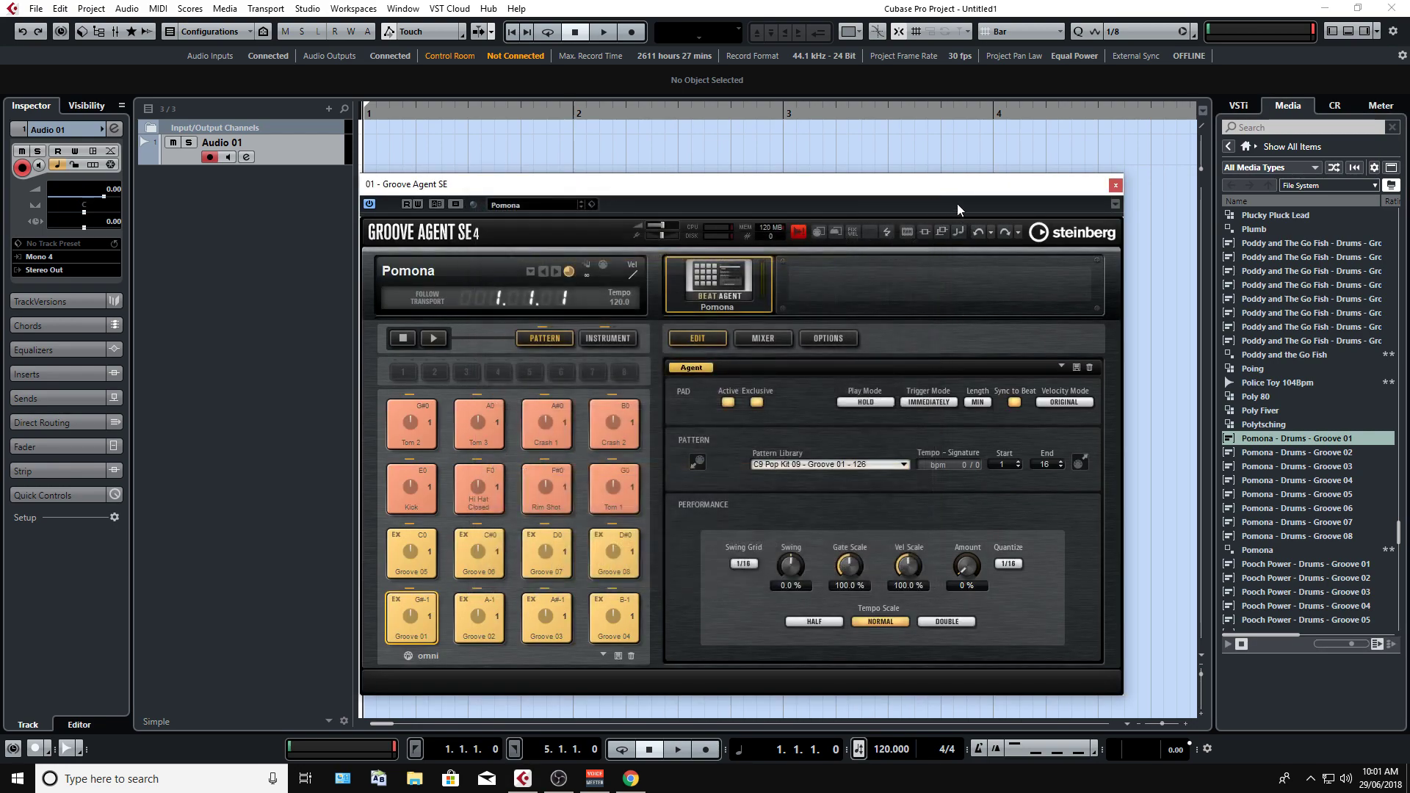
left_click_drag(876, 196, 910, 169)
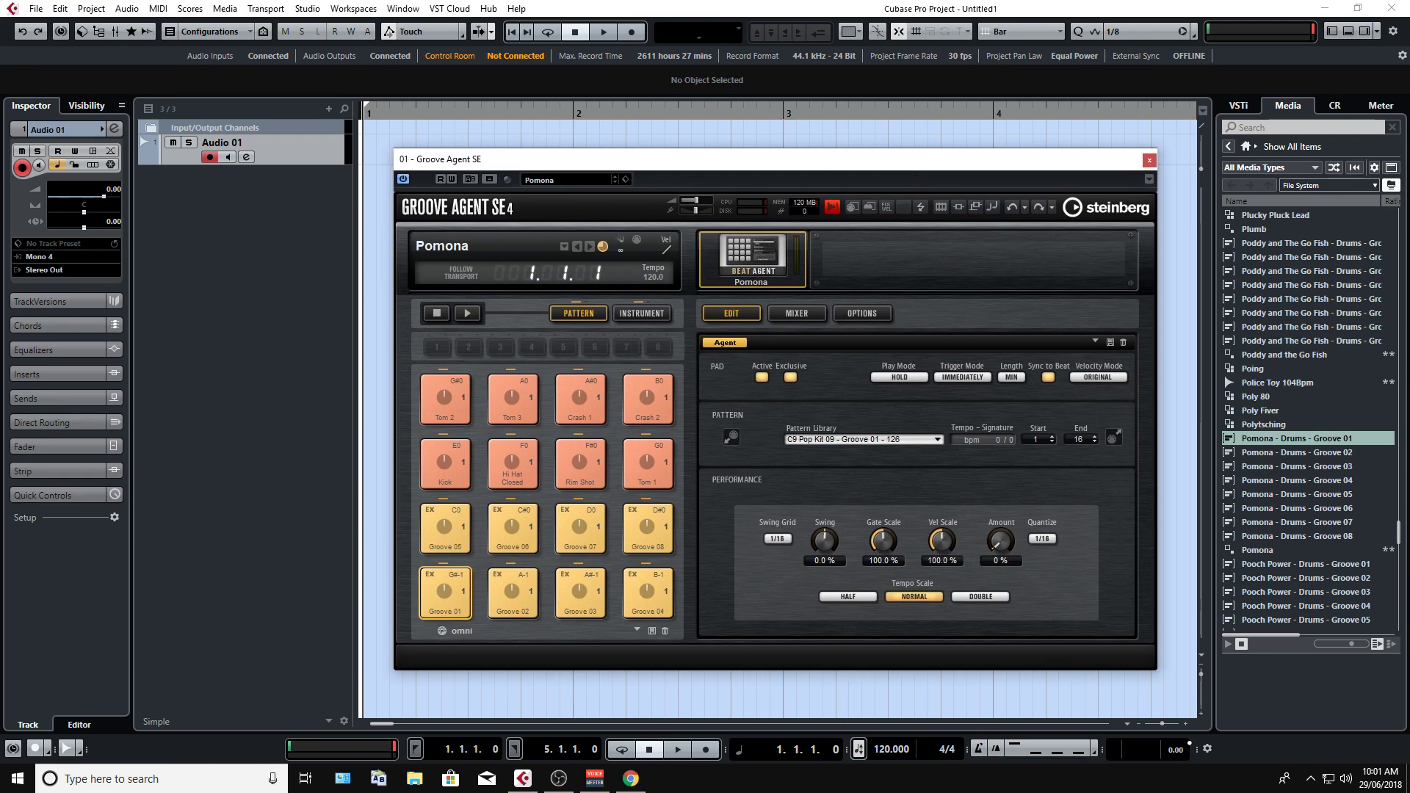
key("Escape")
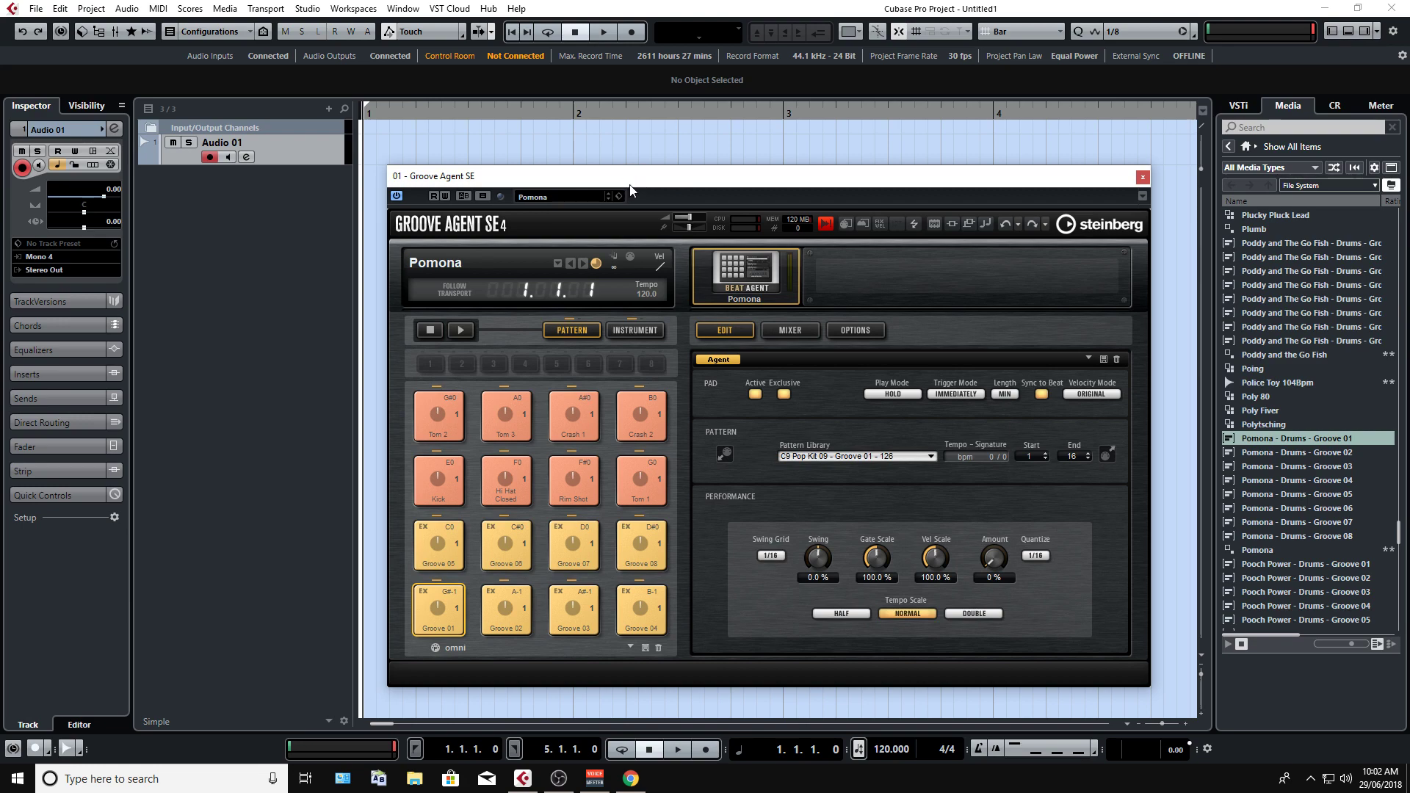
mouse_move(629, 183)
left_mouse_down()
mouse_move(628, 197)
mouse_move(620, 183)
left_mouse_up()
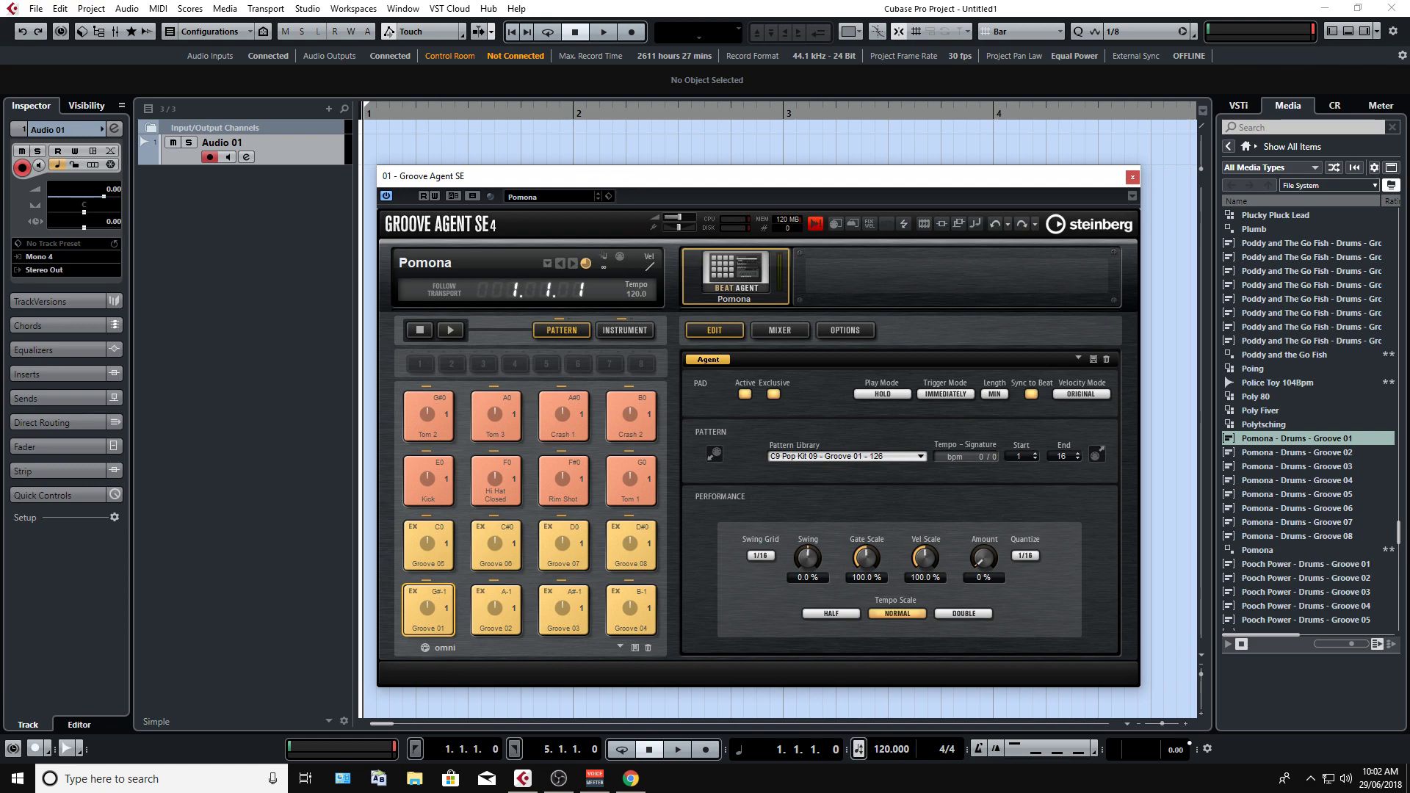
key("ctrl+w")
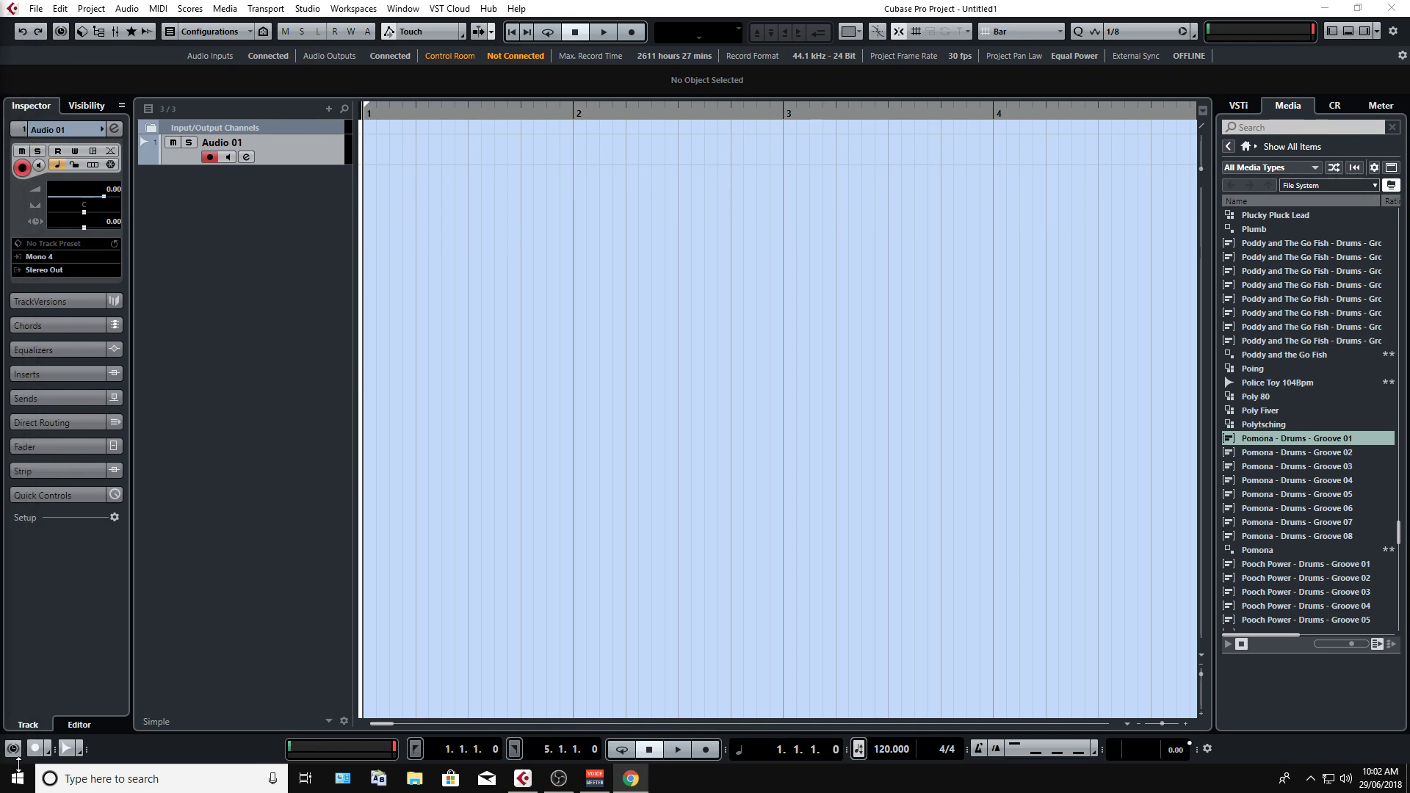
Launch Microsoft Edge from Windows search and load youtube in the address bar.
left_click(105, 783)
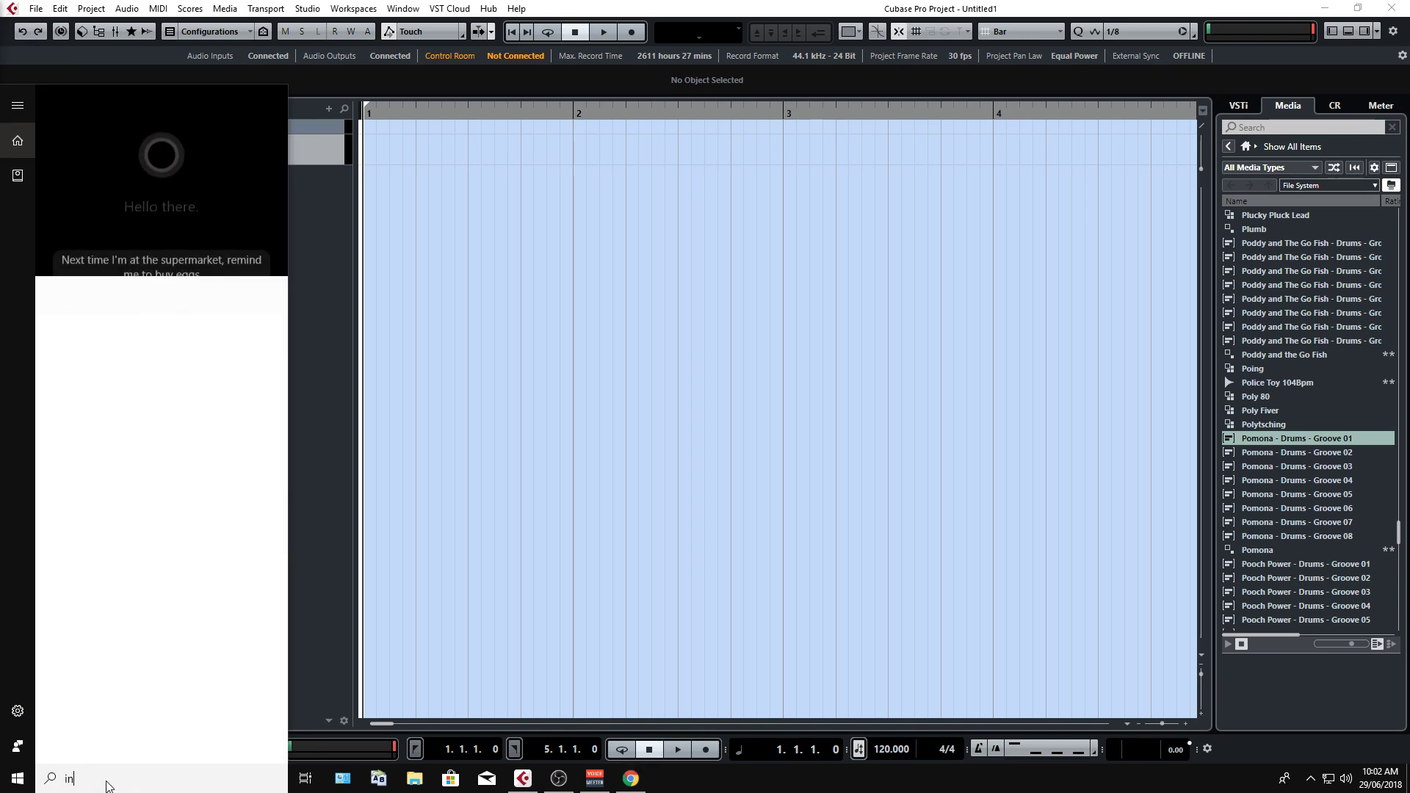
type("inter")
key("BackSpace")
key("BackSpace")
key("BackSpace")
key("BackSpace")
key("BackSpace")
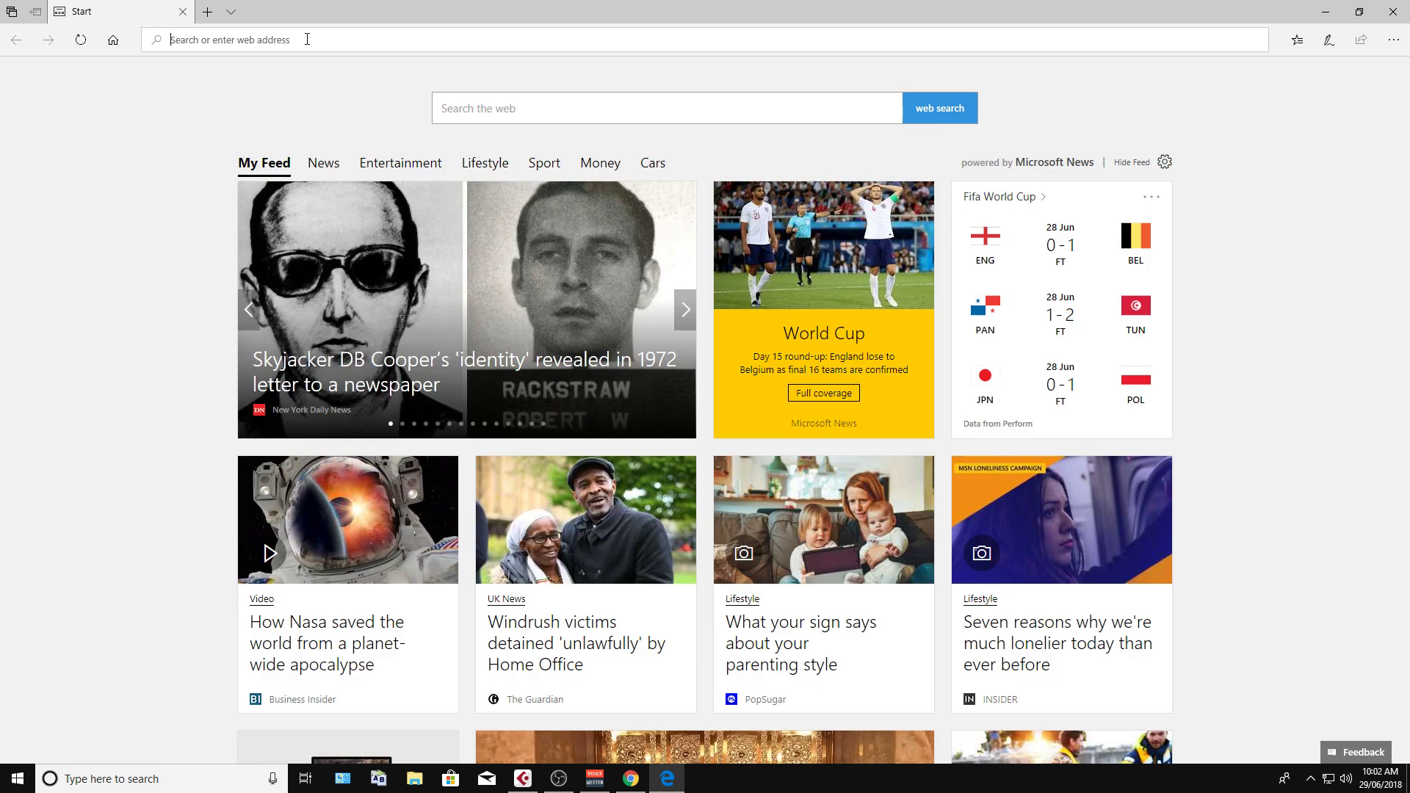
type("jason grav")
key("BackSpace")
key("BackSpace")
key("BackSpace")
key("BackSpace")
key("BackSpace")
key("BackSpace")
key("BackSpace")
key("BackSpace")
key("BackSpace")
key("BackSpace")
type("youtube")
key("Return")
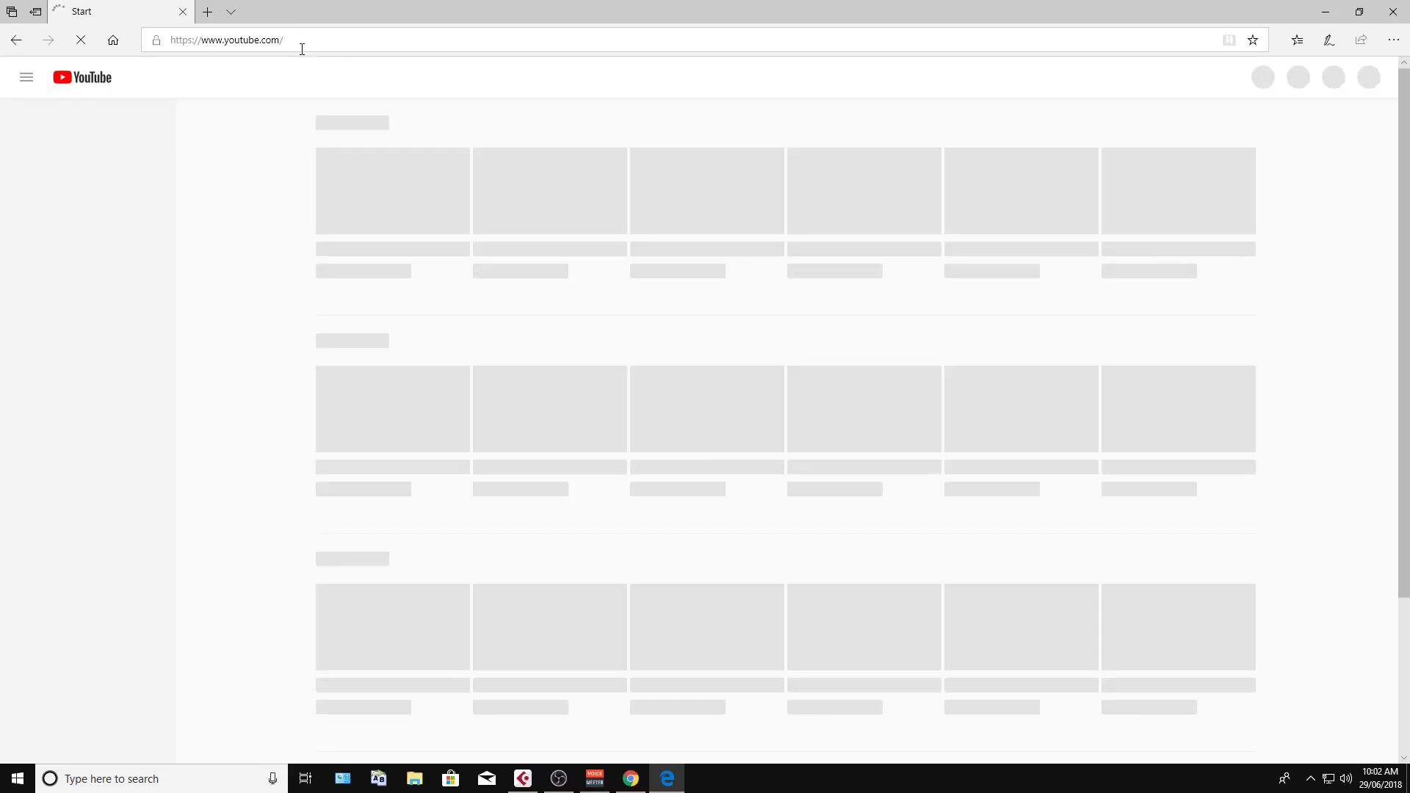
Search YouTube for the composer's music channel, open it, and restore Edge to a smaller window.
left_click(302, 44)
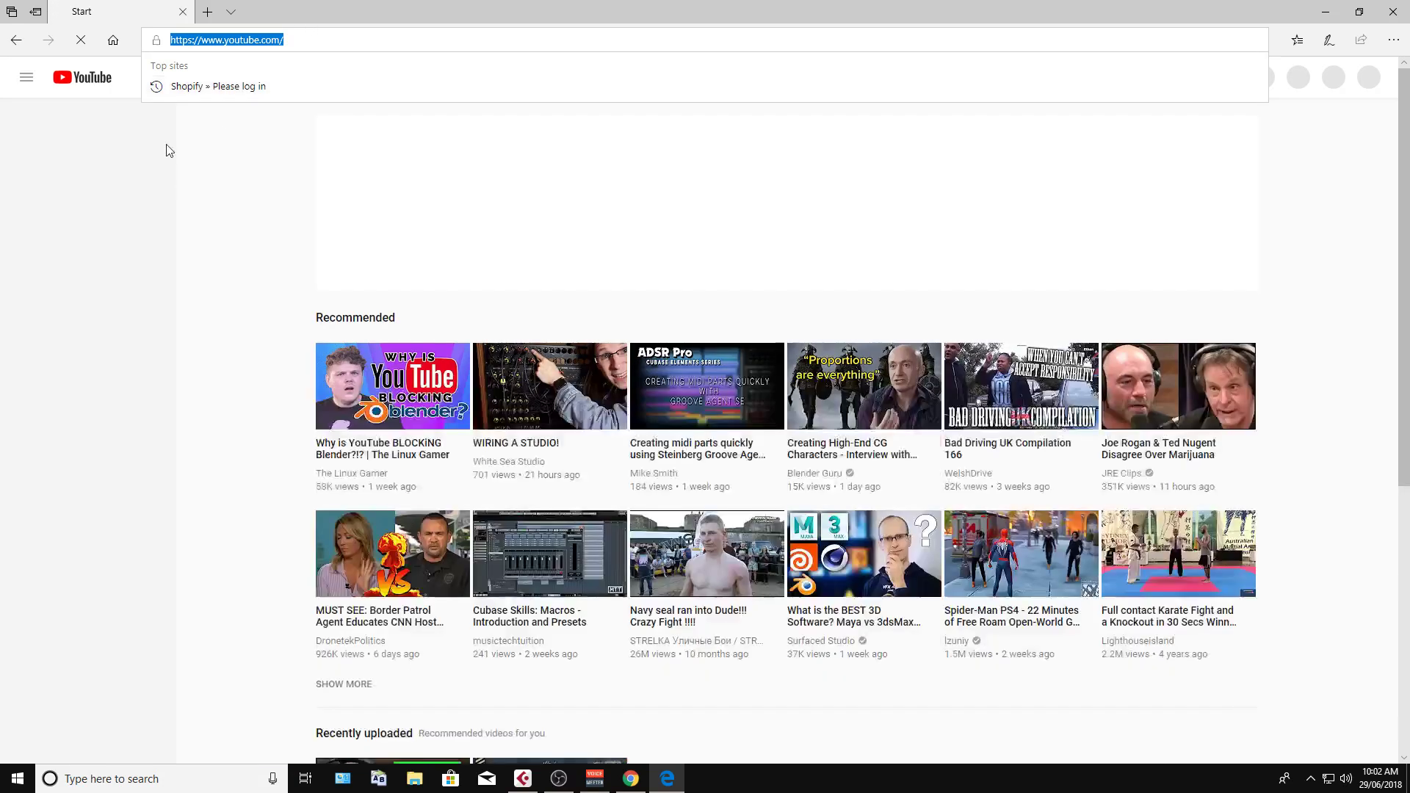
left_click(677, 83)
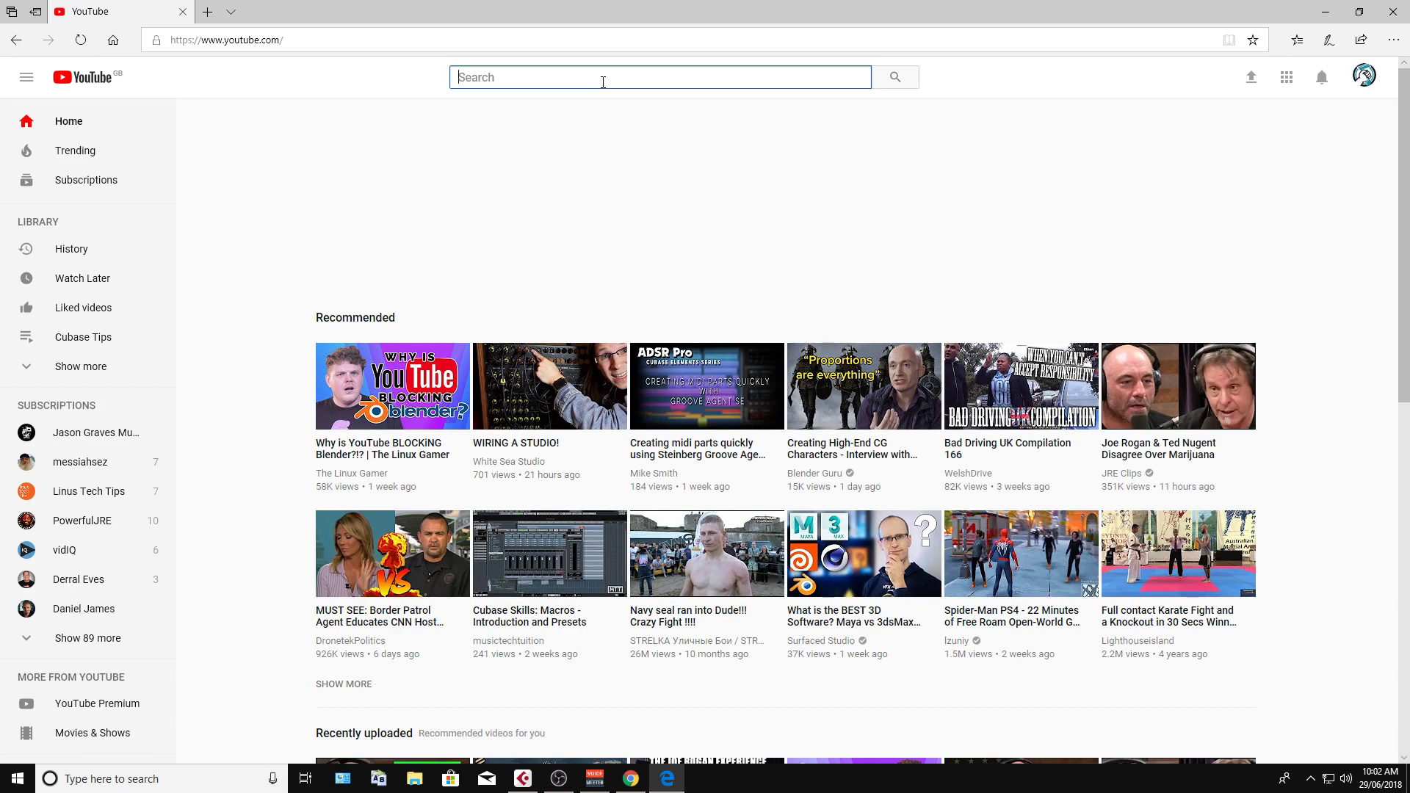
type("jason")
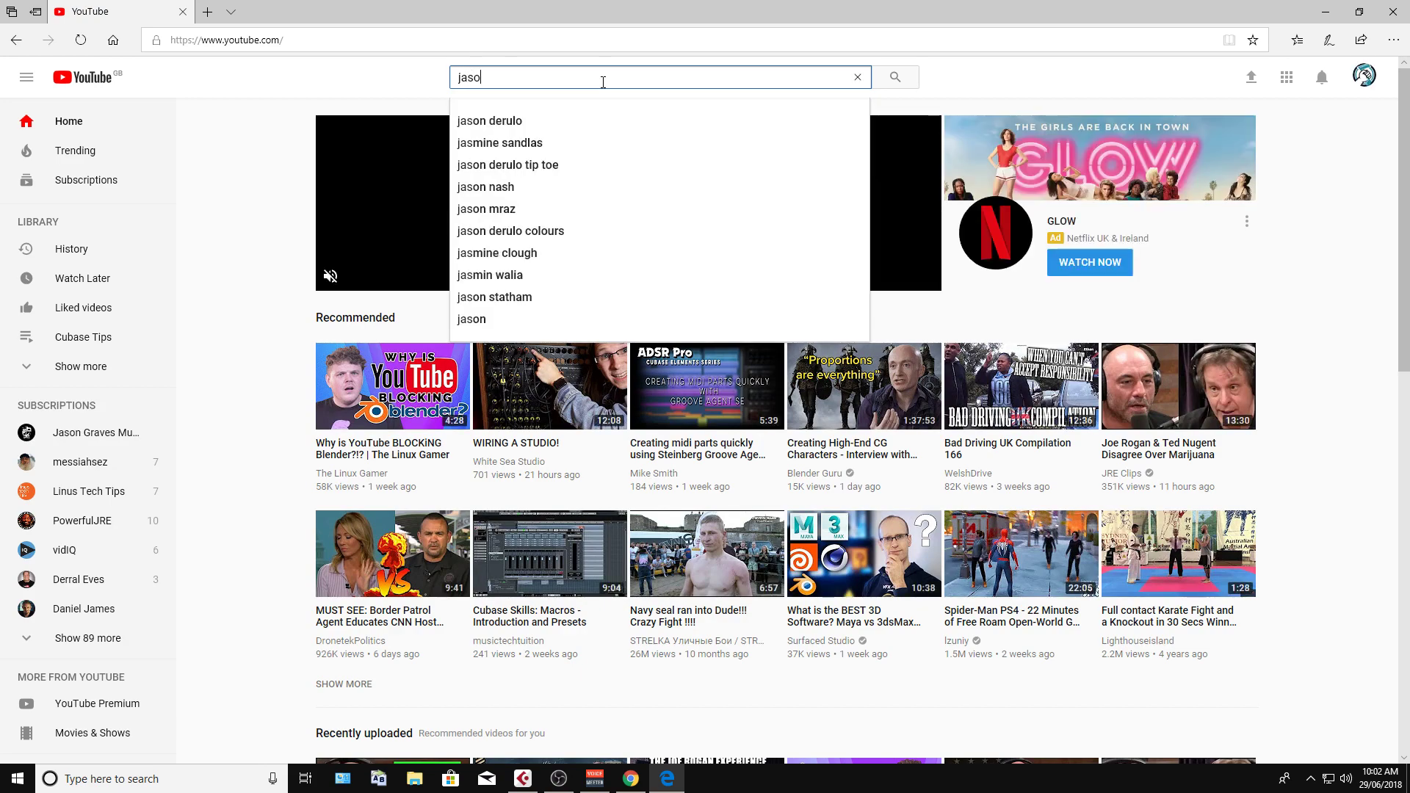
type(" graves music")
left_click(895, 77)
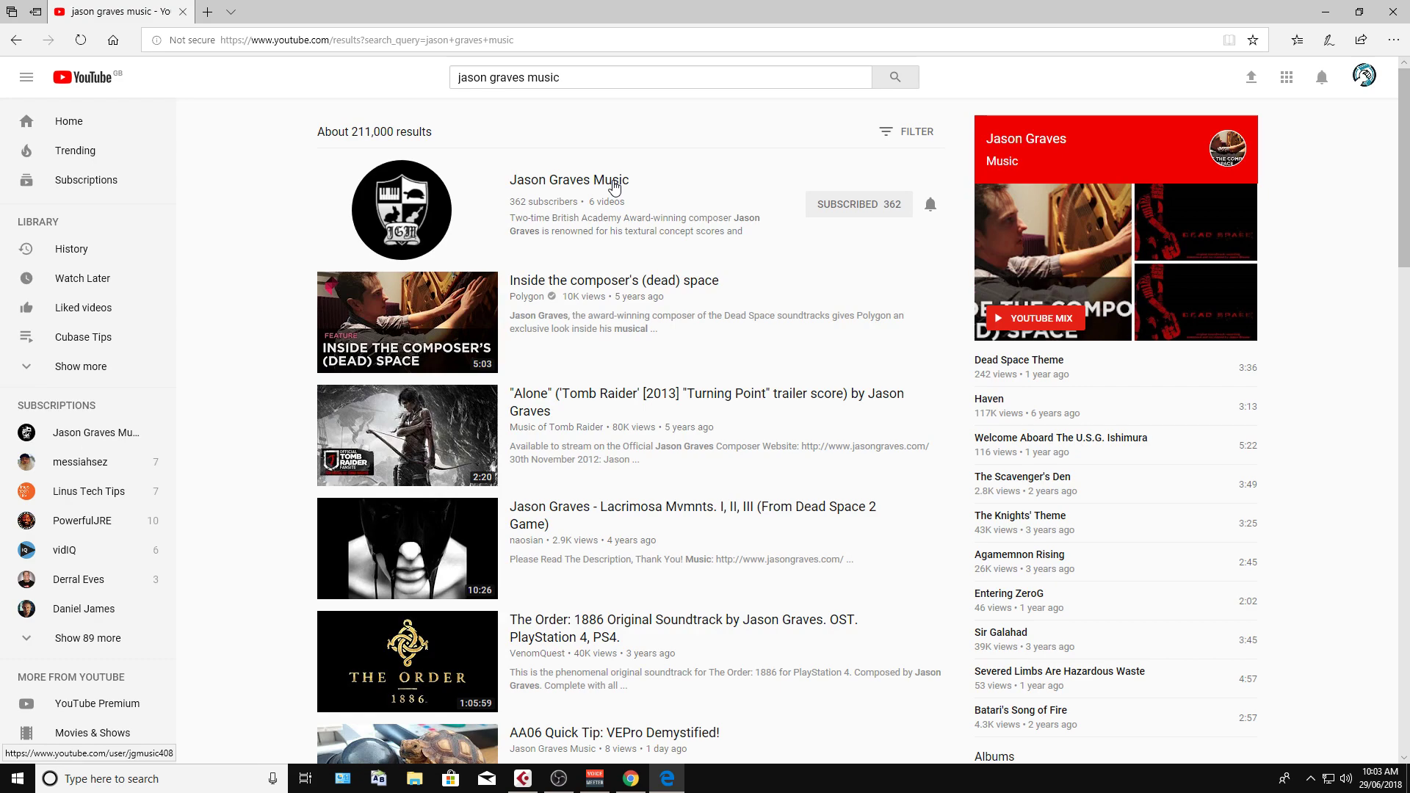
left_click(614, 188)
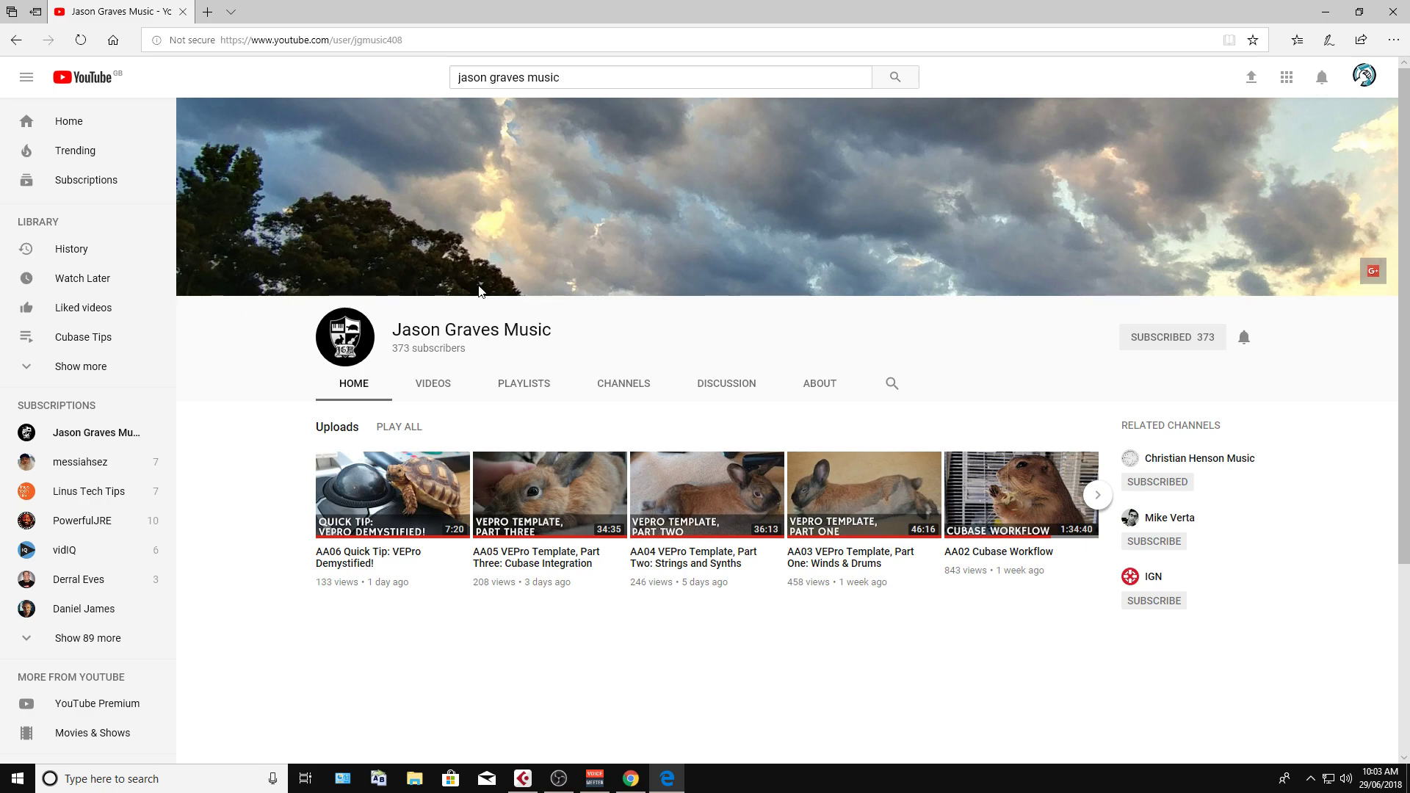
left_click_drag(1276, 11, 1055, 61)
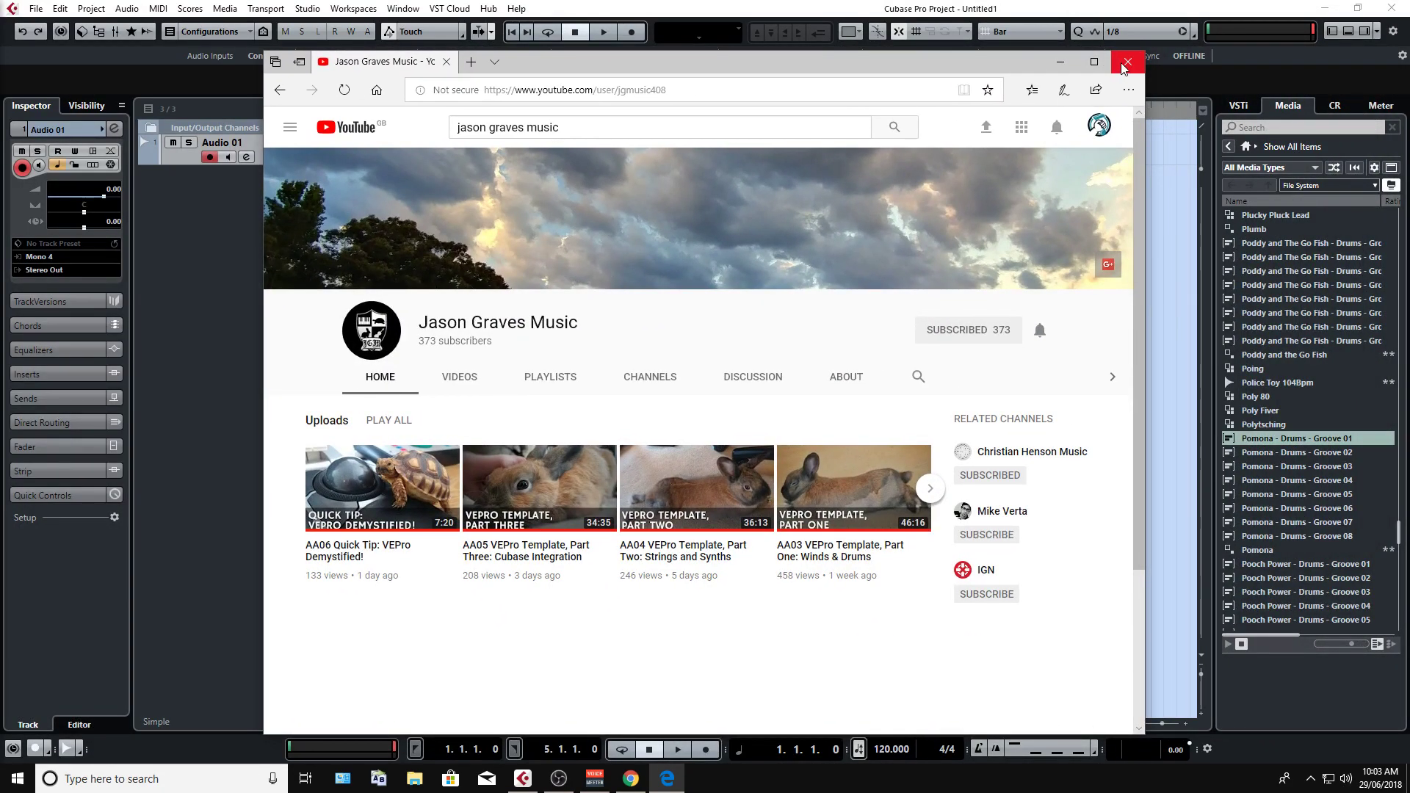
Close Edge to bring the Cubase project with Audio 01 back to front.
left_click(1125, 63)
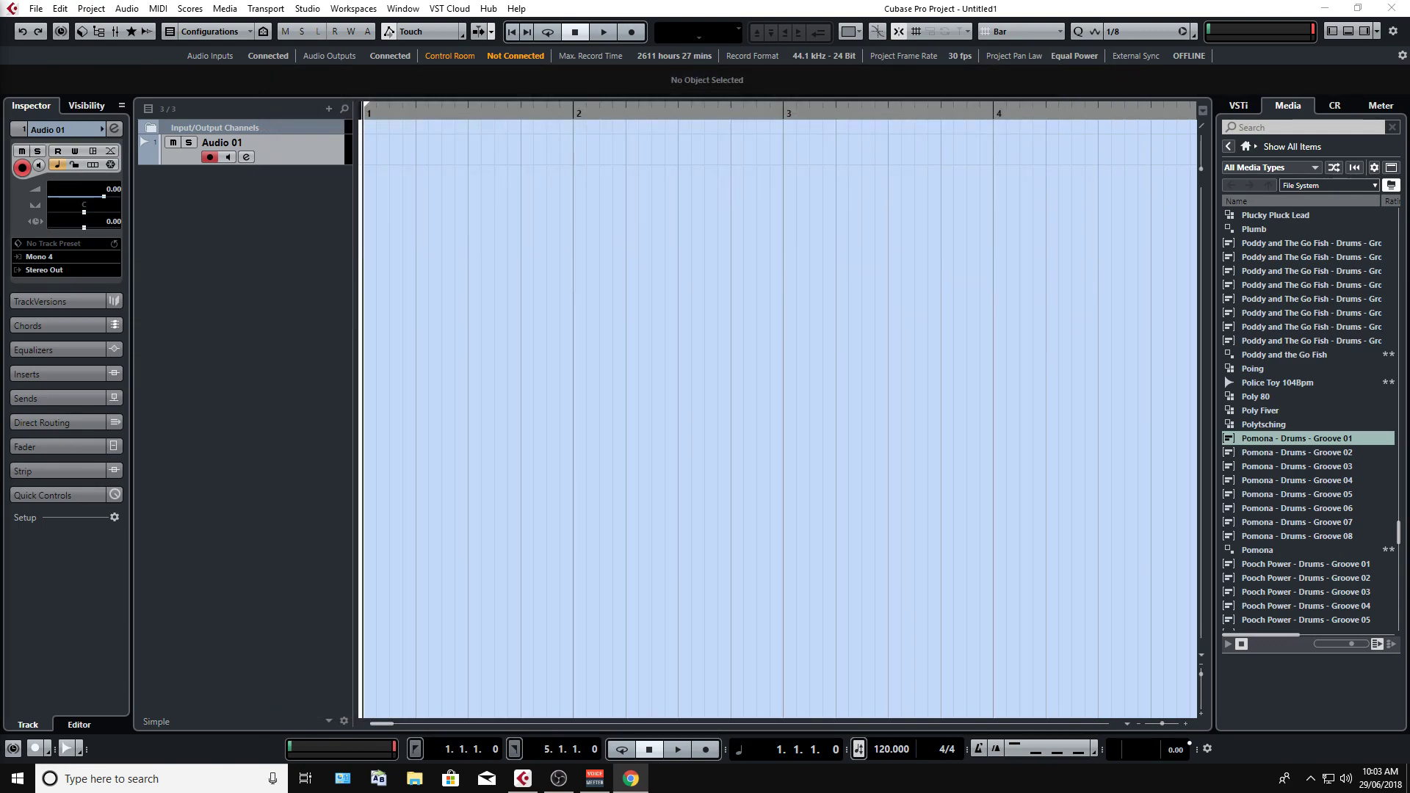